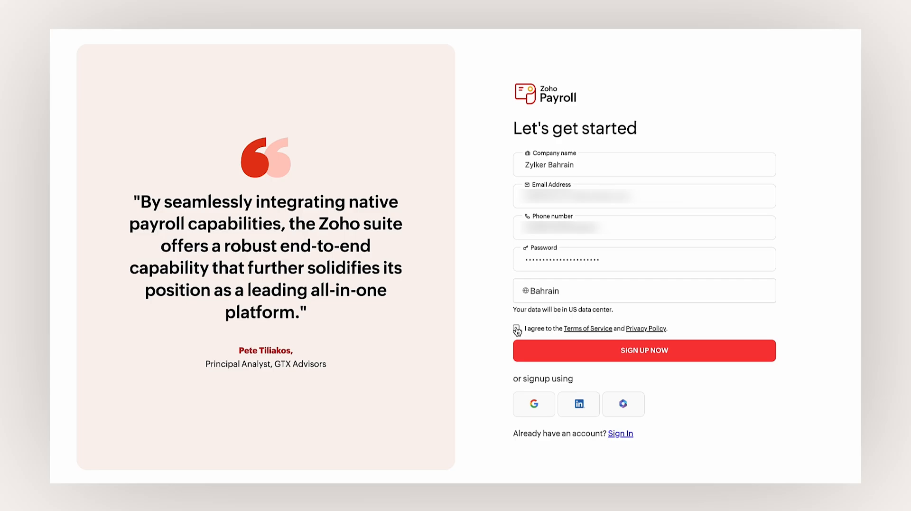
- Accept the Terms of Service and submit the Zylker Bahrain sign-up
{"action": "left_click", "coordinate": [516, 328]}
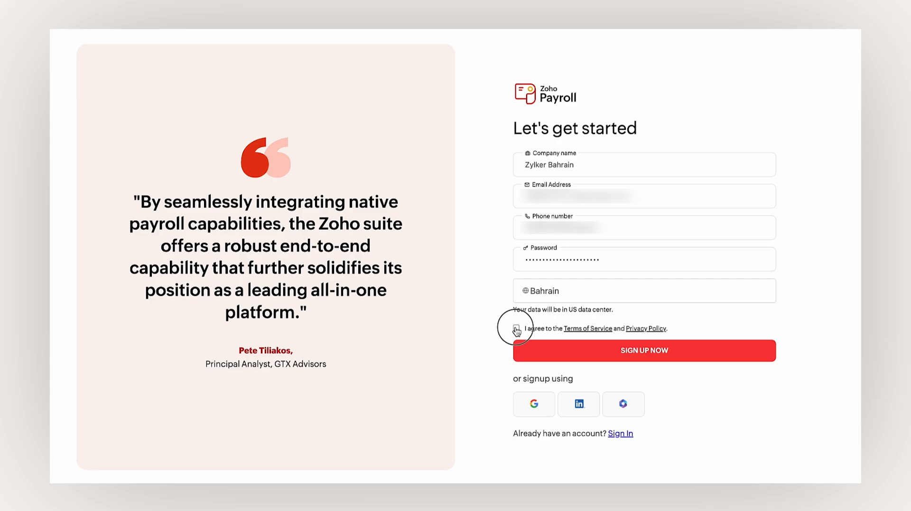
{"action": "left_click", "coordinate": [577, 352]}
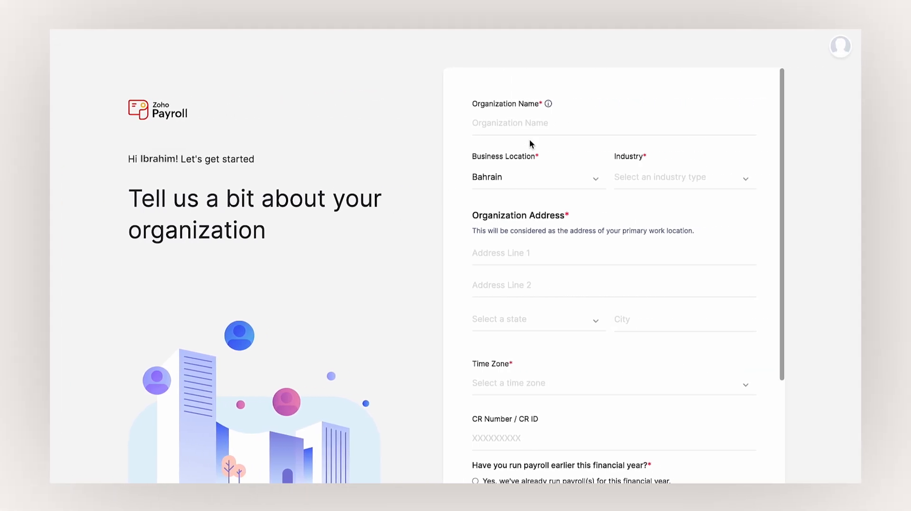
- Enter organisation name Zylker Bahrain, Art and Design industry, Al Muharraq state and city Muharraq
{"action": "left_click", "coordinate": [530, 140]}
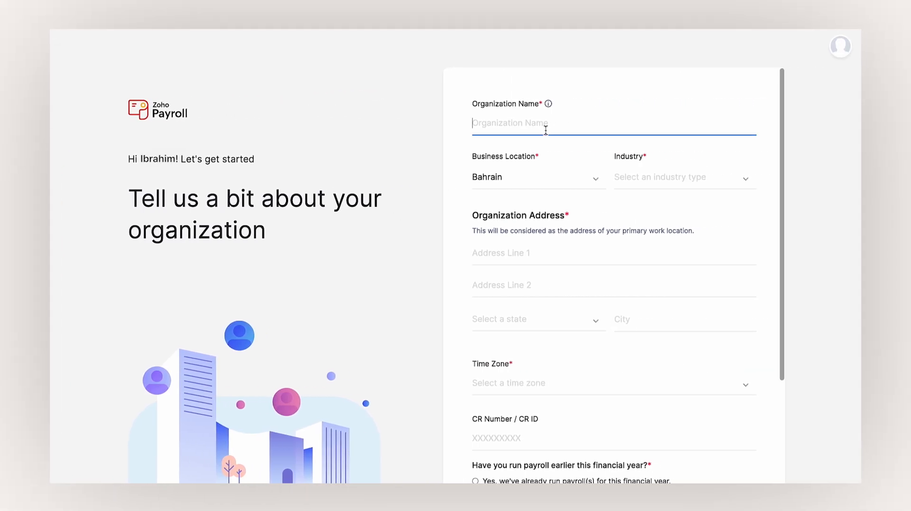
{"action": "type", "text": "Zylker Bahrain"}
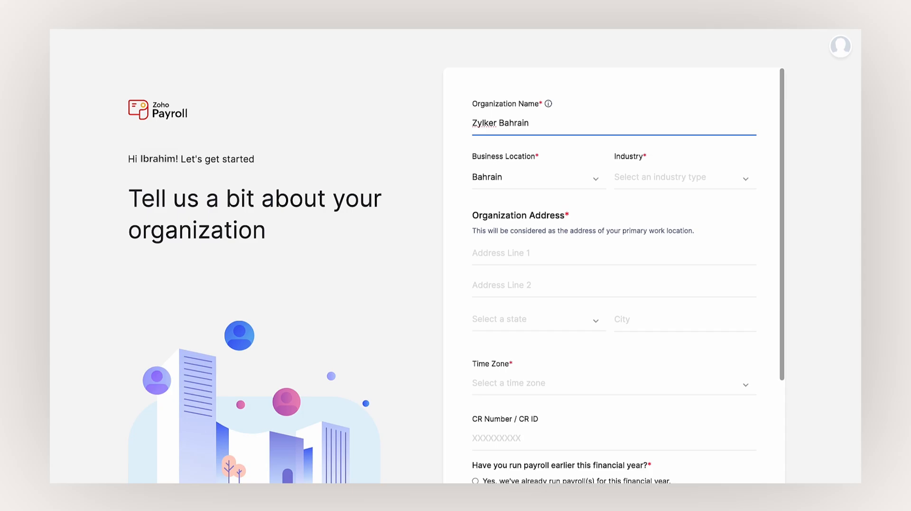
{"action": "left_click", "coordinate": [656, 178]}
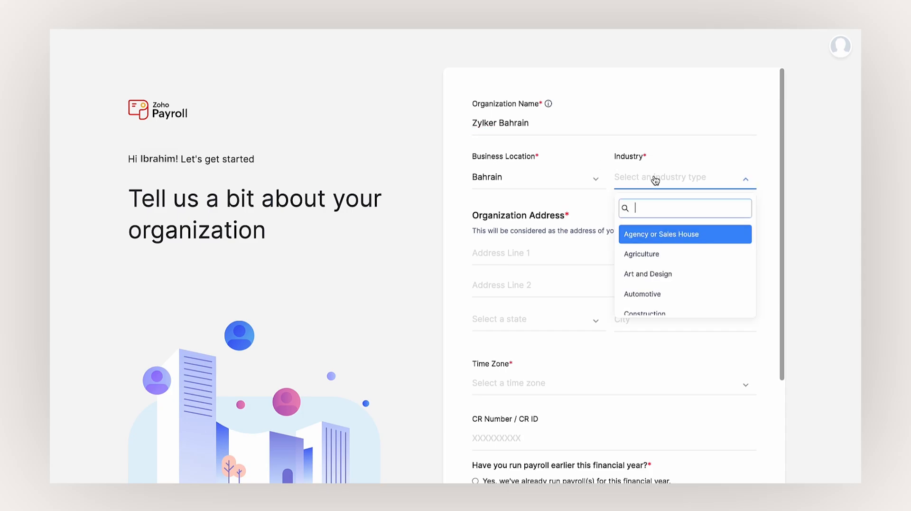
{"action": "left_click", "coordinate": [659, 272]}
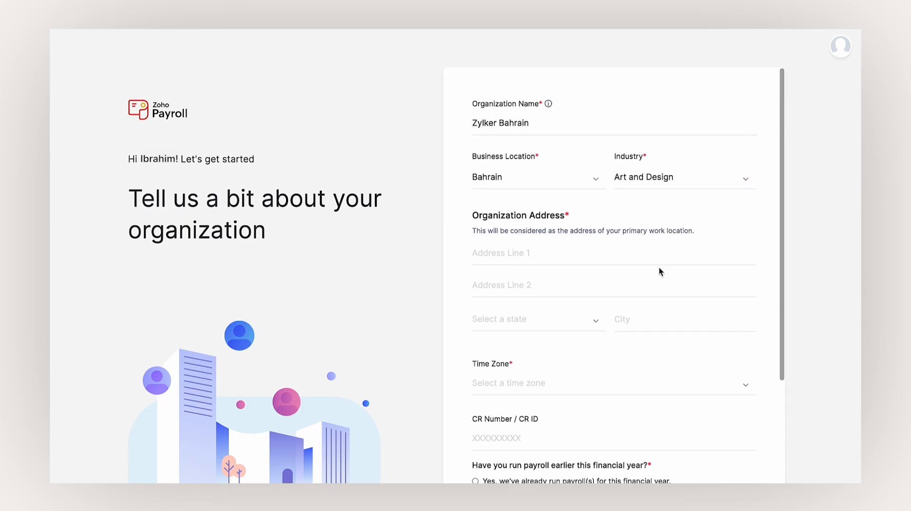
{"action": "left_click", "coordinate": [632, 261]}
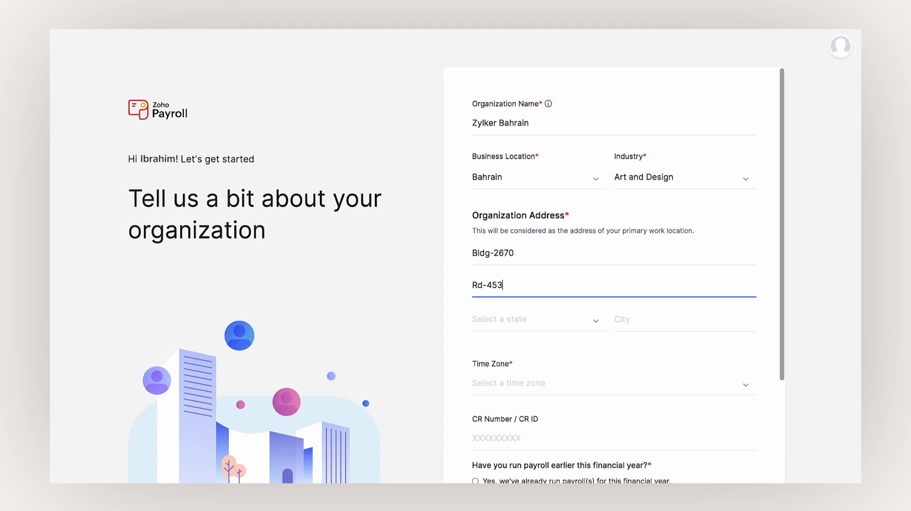
{"action": "left_click", "coordinate": [590, 317]}
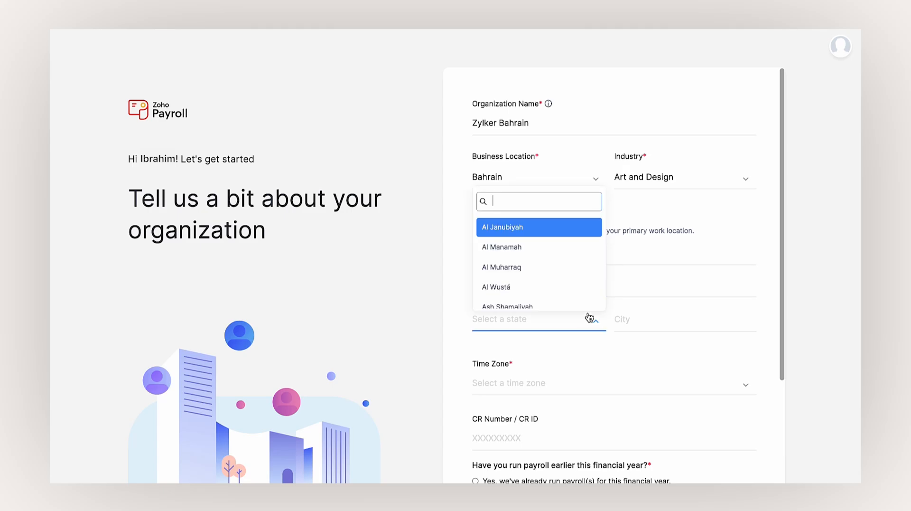
{"action": "left_click", "coordinate": [562, 266]}
{"action": "left_click", "coordinate": [632, 318]}
{"action": "type", "text": "Muharraq"}
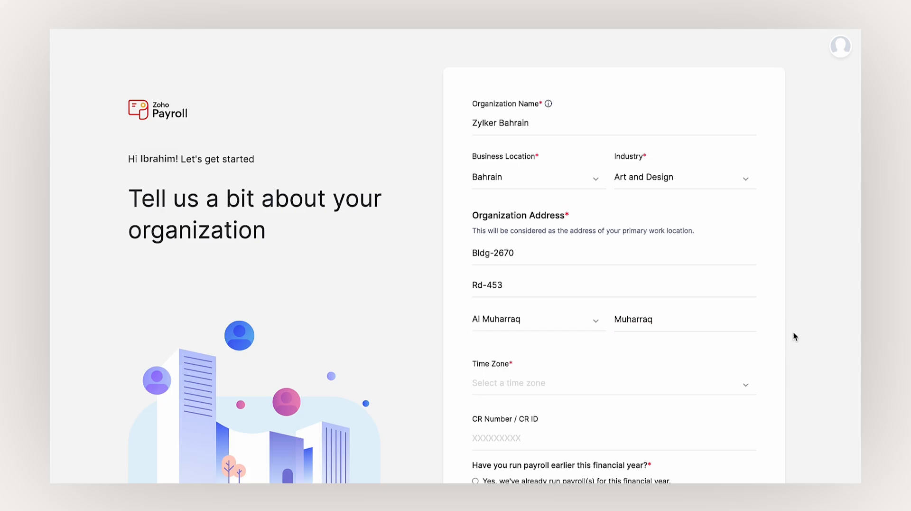
- Set Arabia Standard Time, fill the CR number, mark payroll as already run, and save
{"action": "left_click", "coordinate": [693, 383]}
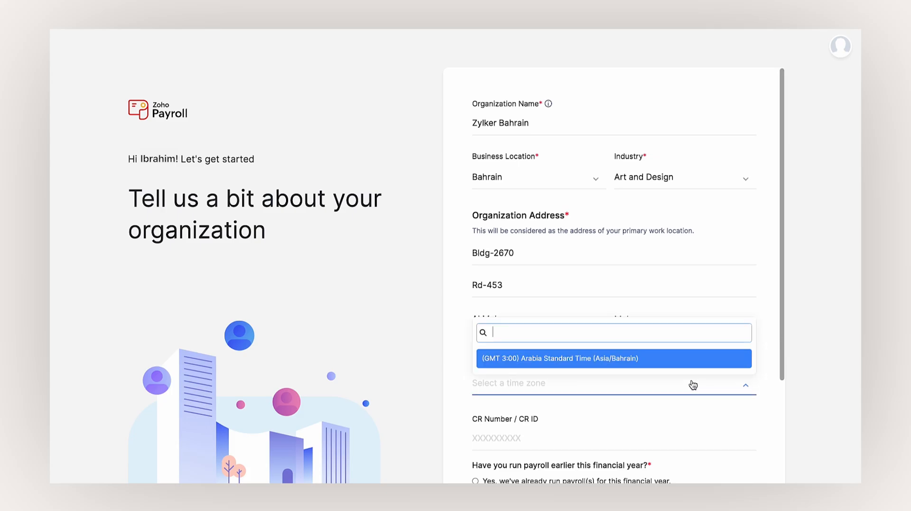
{"action": "left_click", "coordinate": [667, 357]}
{"action": "scroll", "coordinate": [665, 352], "scroll_direction": "down", "scroll_amount": 3}
{"action": "left_click", "coordinate": [549, 309]}
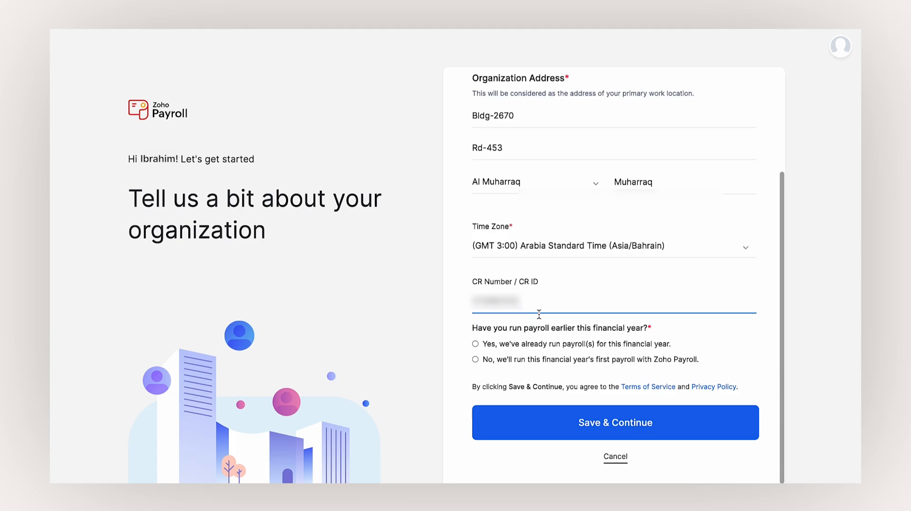
{"action": "left_click", "coordinate": [476, 344]}
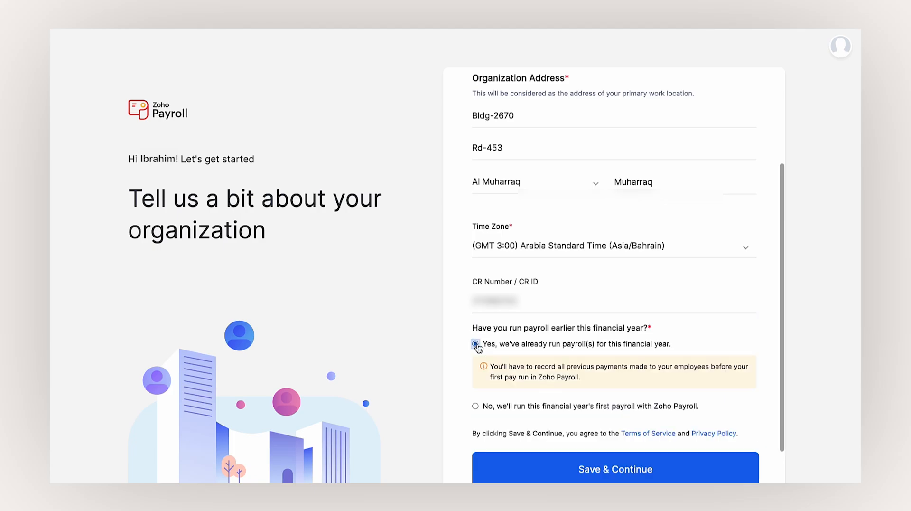
{"action": "scroll", "coordinate": [584, 373], "scroll_direction": "down", "scroll_amount": 1}
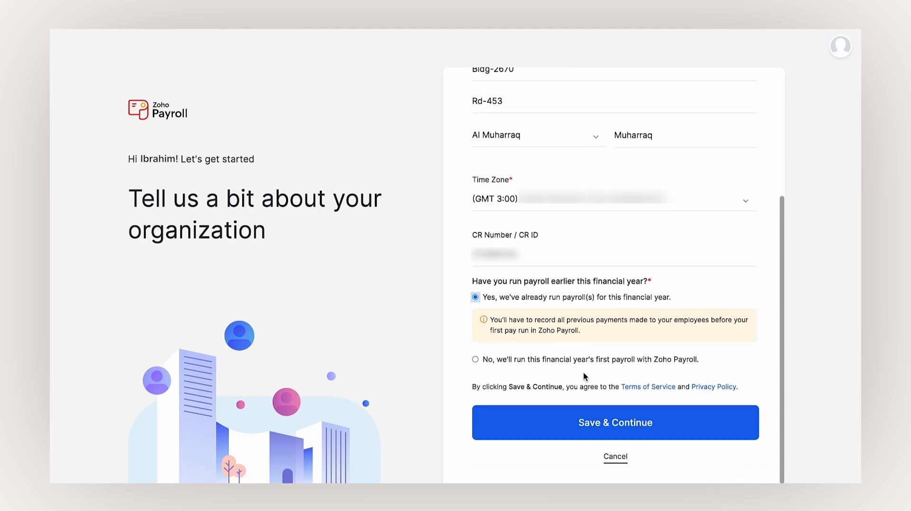
{"action": "left_click", "coordinate": [601, 416]}
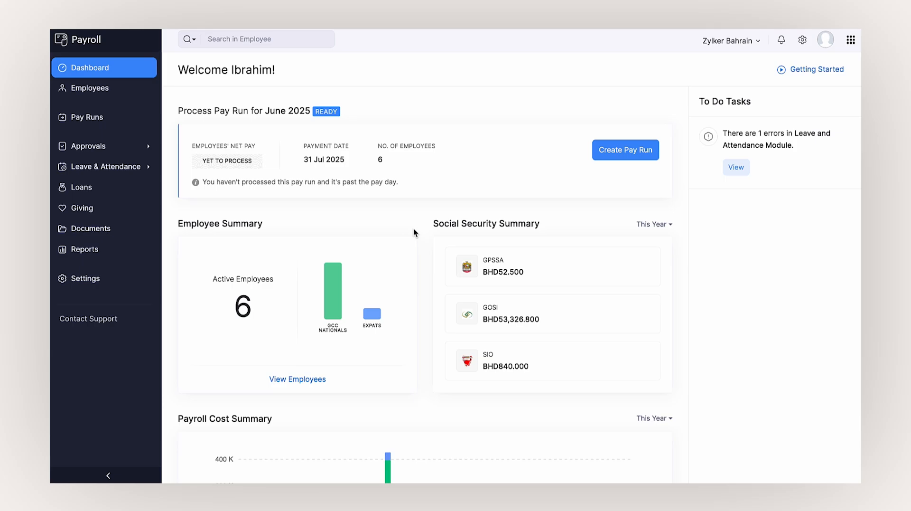
- Open the Getting Started setup checklist from the Zylker Bahrain dashboard
{"action": "scroll", "coordinate": [414, 231], "scroll_direction": "down", "scroll_amount": 4}
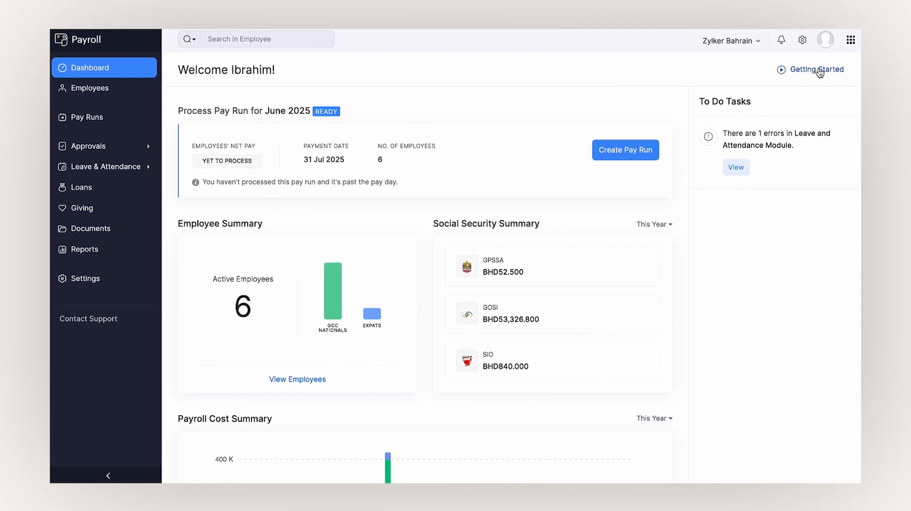
{"action": "left_click", "coordinate": [816, 67]}
- Review the Zylker Bahrain Organization Profile settings and save them
{"action": "left_click", "coordinate": [412, 197]}
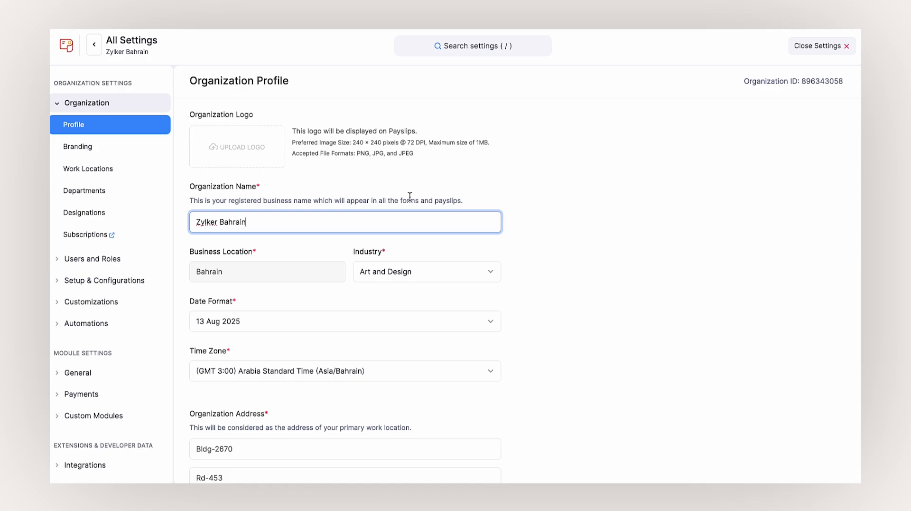
{"action": "scroll", "coordinate": [409, 196], "scroll_direction": "down", "scroll_amount": 3}
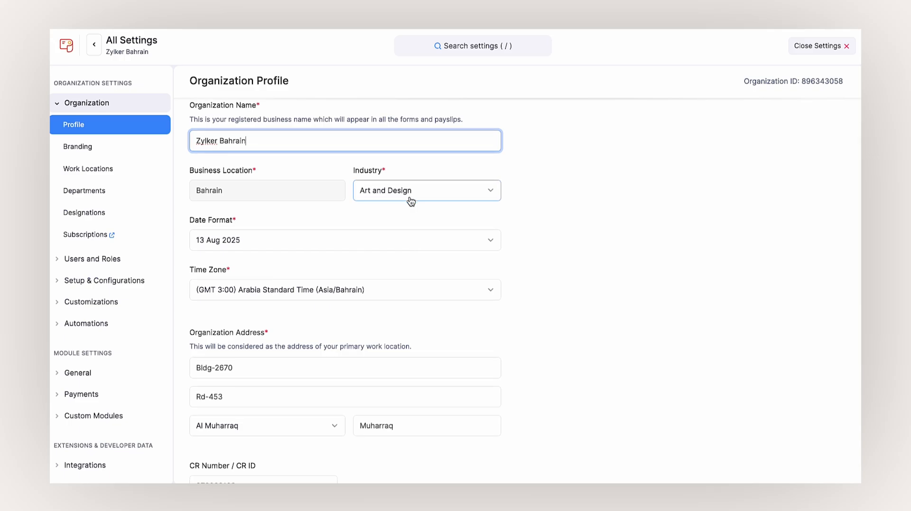
{"action": "scroll", "coordinate": [410, 199], "scroll_direction": "down", "scroll_amount": 5}
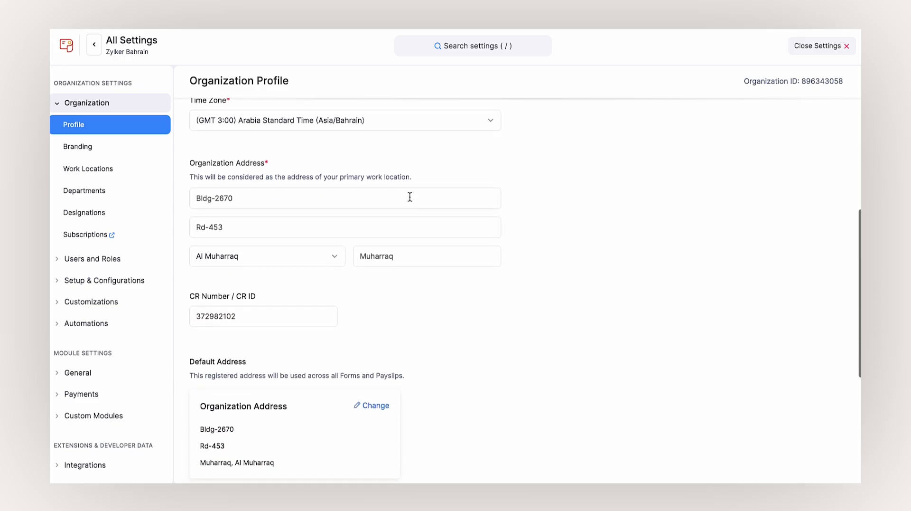
{"action": "scroll", "coordinate": [410, 197], "scroll_direction": "down", "scroll_amount": 3}
{"action": "scroll", "coordinate": [410, 198], "scroll_direction": "down", "scroll_amount": 4}
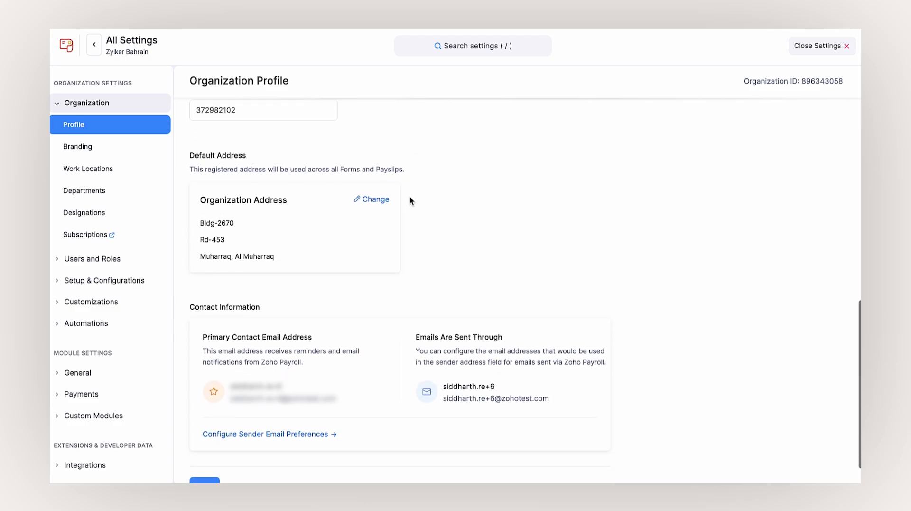
{"action": "scroll", "coordinate": [410, 200], "scroll_direction": "down", "scroll_amount": 1}
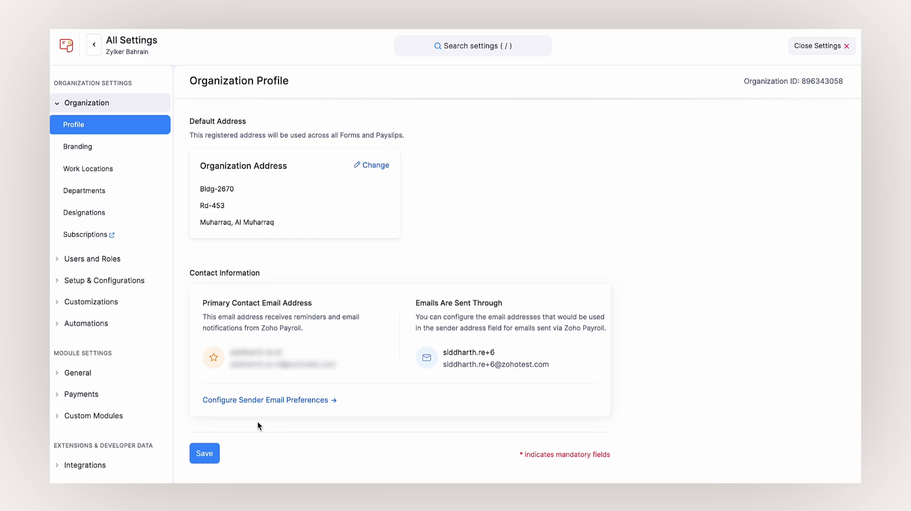
{"action": "left_click", "coordinate": [218, 455]}
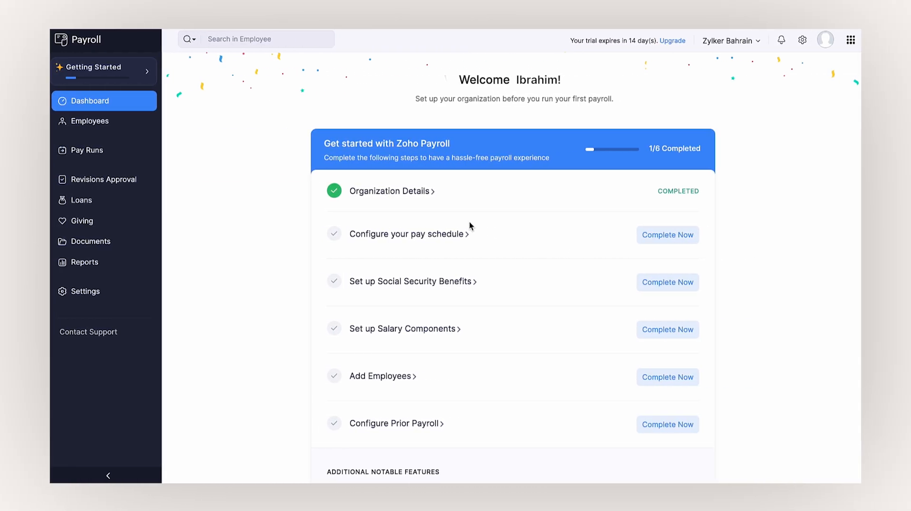
- Set a Monday–Friday work week, 21 organisation working days, paid on the last working day
{"action": "left_click", "coordinate": [812, 233]}
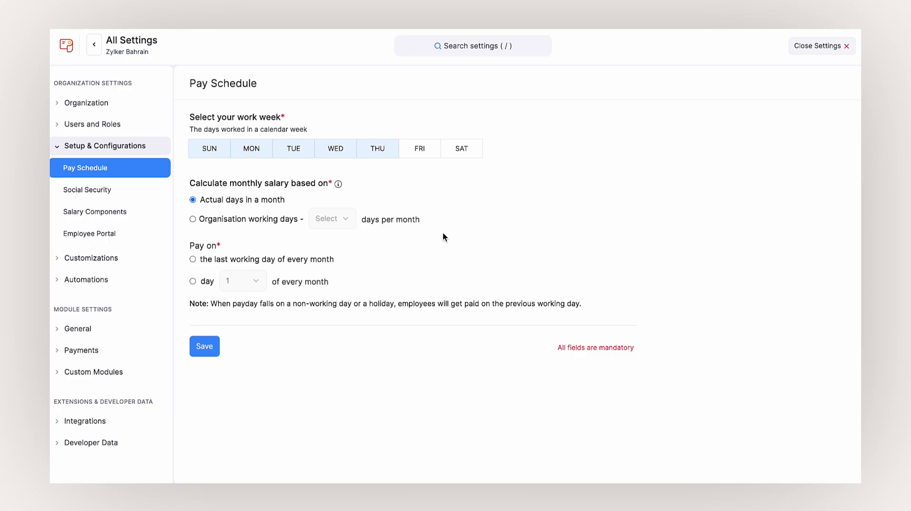
{"action": "left_click", "coordinate": [418, 152]}
{"action": "left_click", "coordinate": [216, 151]}
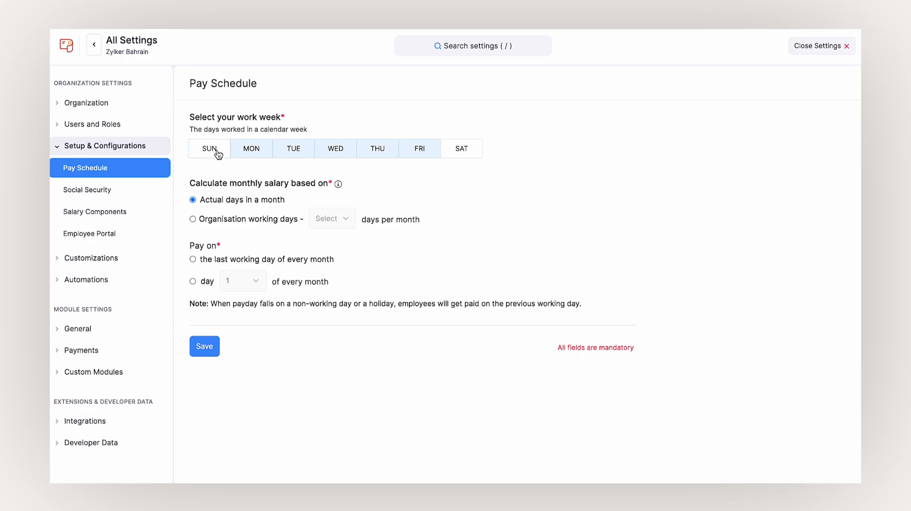
{"action": "left_click", "coordinate": [193, 219]}
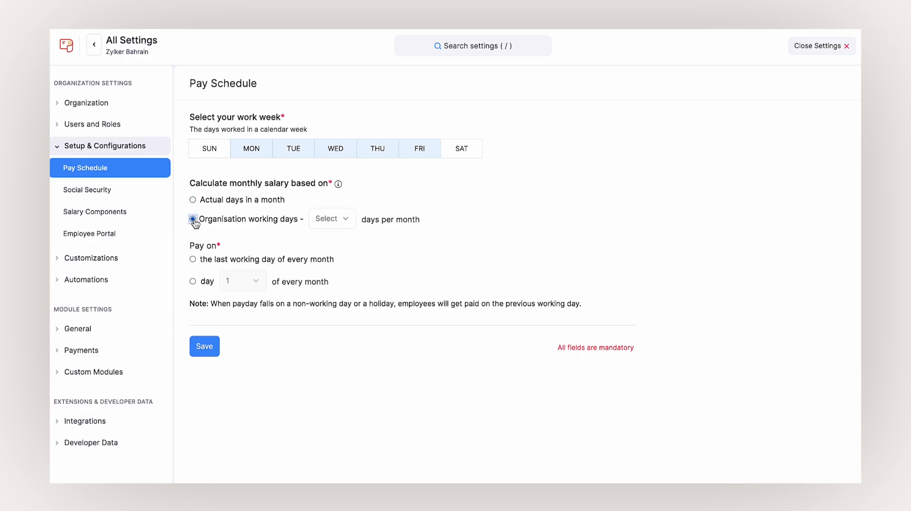
{"action": "left_click", "coordinate": [323, 219]}
{"action": "left_click", "coordinate": [329, 290]}
{"action": "left_click", "coordinate": [192, 259]}
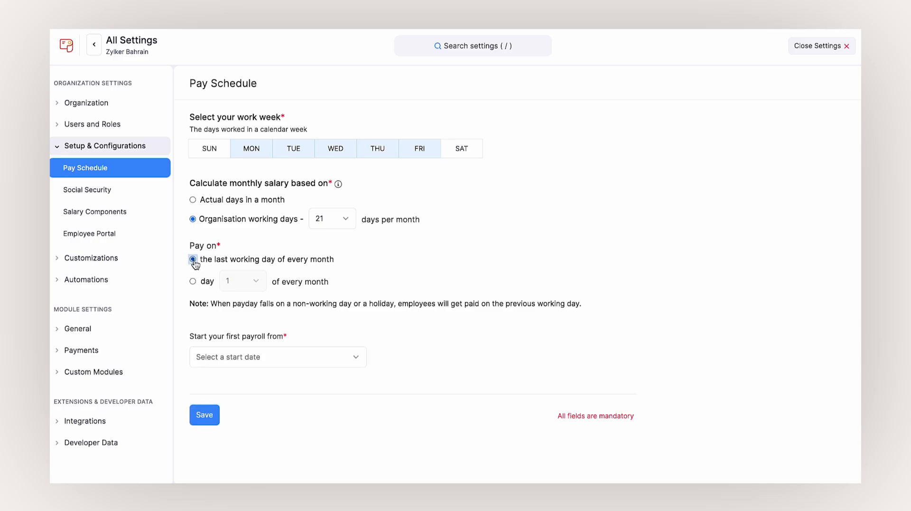
- Set the first payroll to April-2025 with pay date 30 Apr 2025 and save
{"action": "left_click", "coordinate": [294, 356]}
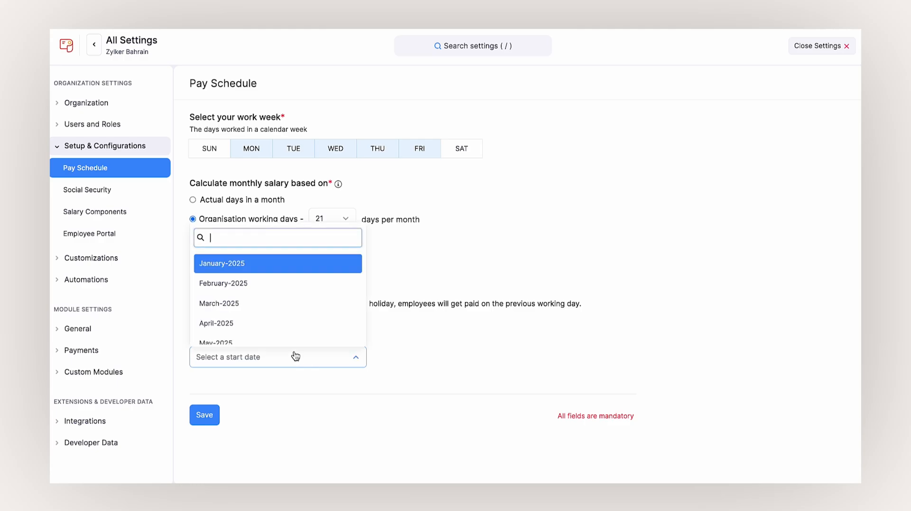
{"action": "scroll", "coordinate": [283, 325], "scroll_direction": "down", "scroll_amount": 2}
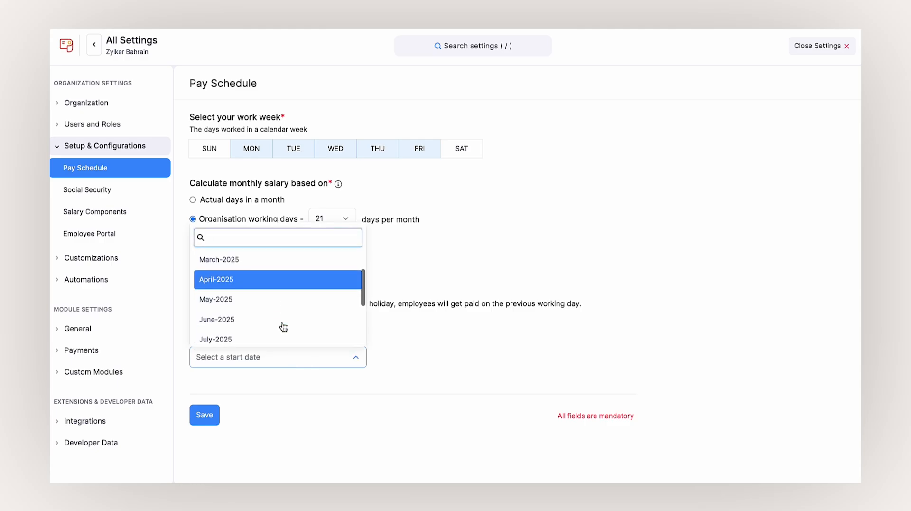
{"action": "left_click", "coordinate": [287, 286]}
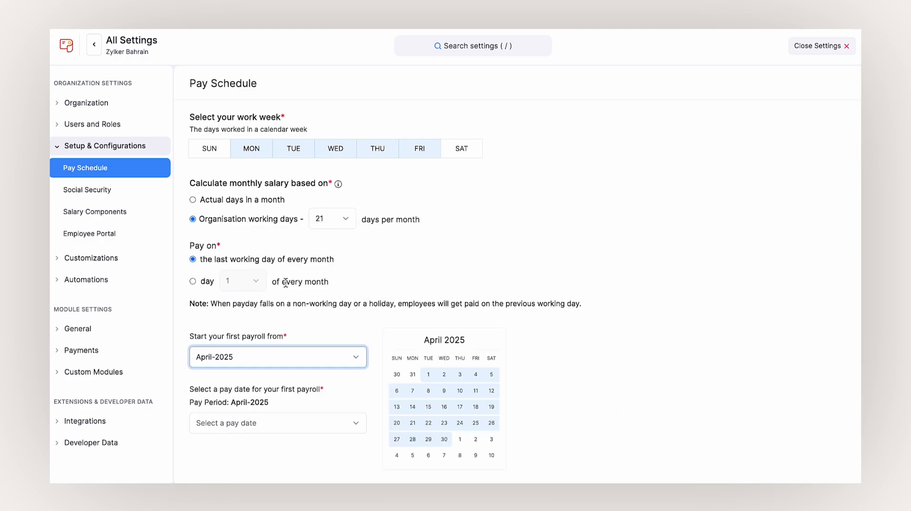
{"action": "scroll", "coordinate": [285, 283], "scroll_direction": "down", "scroll_amount": 2}
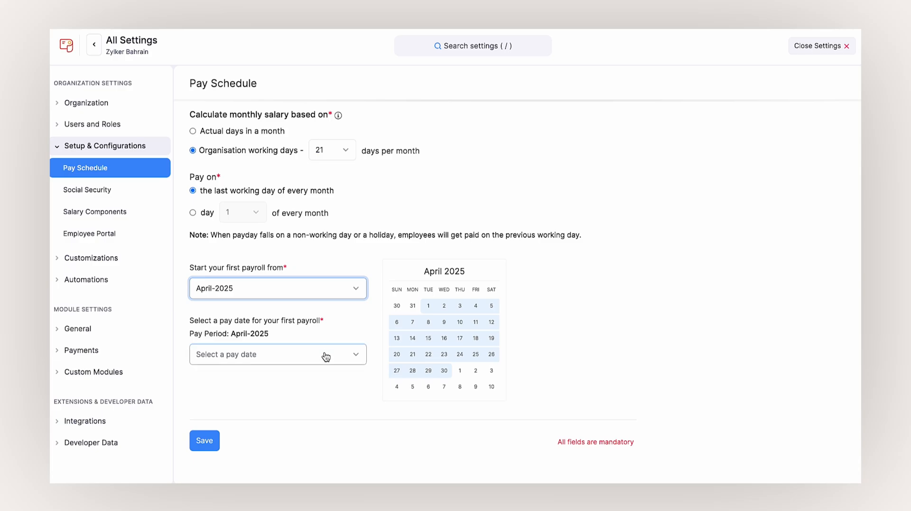
{"action": "left_click", "coordinate": [326, 356]}
{"action": "left_click", "coordinate": [298, 313]}
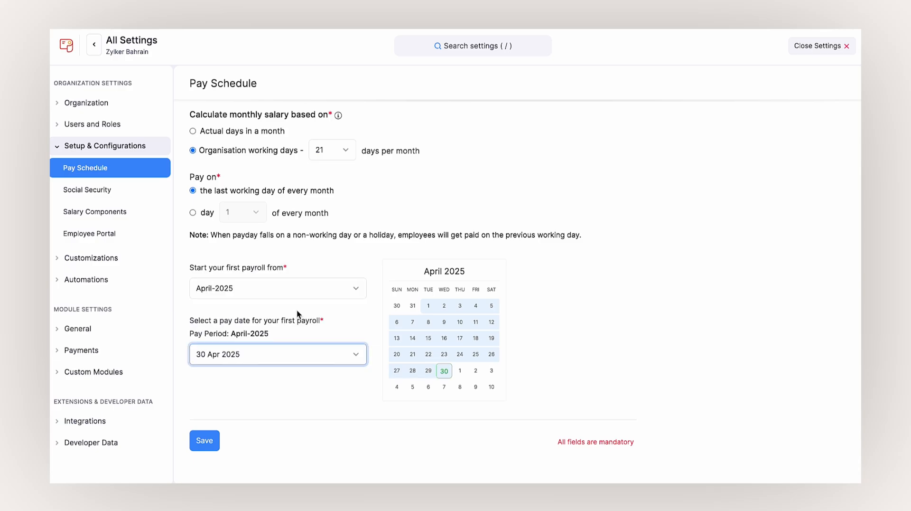
{"action": "left_click", "coordinate": [209, 435]}
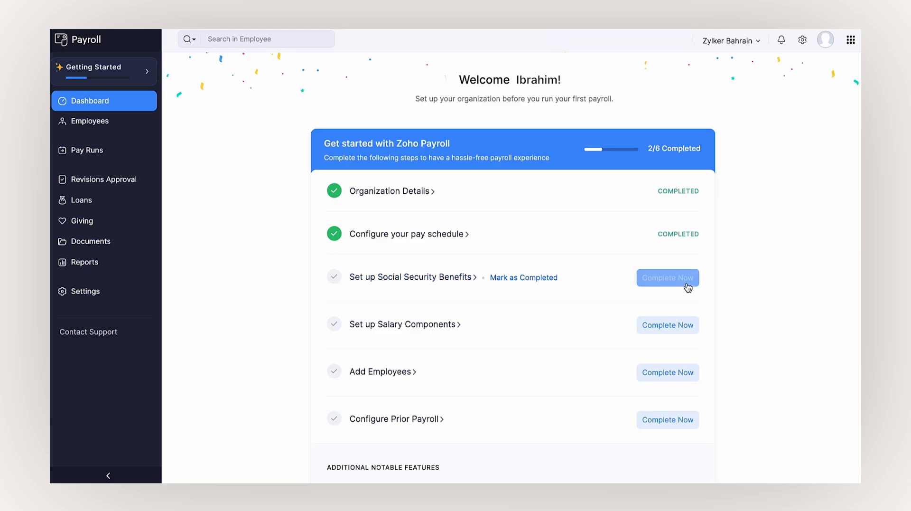
- Turn on pro-rata SIO calculation and postponed contribution updates, then save the SIO settings
{"action": "left_click", "coordinate": [687, 285]}
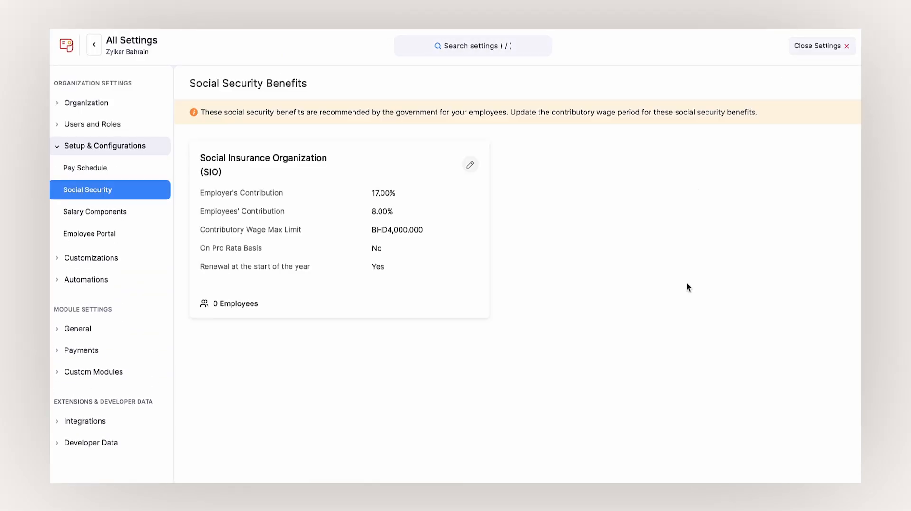
{"action": "left_click", "coordinate": [473, 168]}
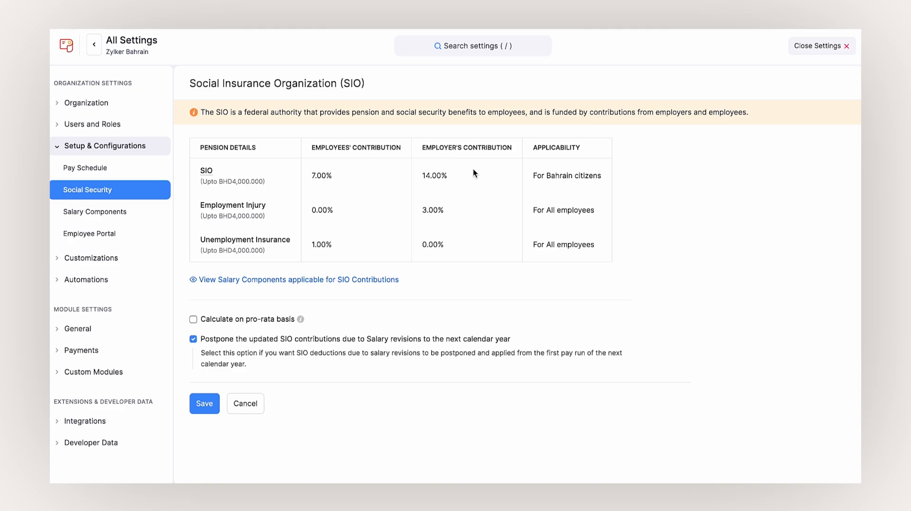
{"action": "left_click", "coordinate": [193, 319]}
{"action": "left_click", "coordinate": [205, 403]}
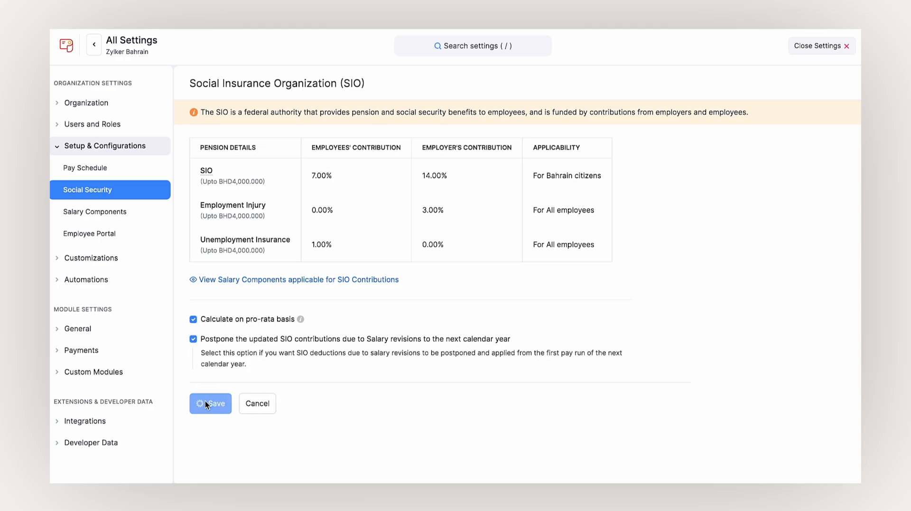
{"action": "left_click", "coordinate": [424, 185]}
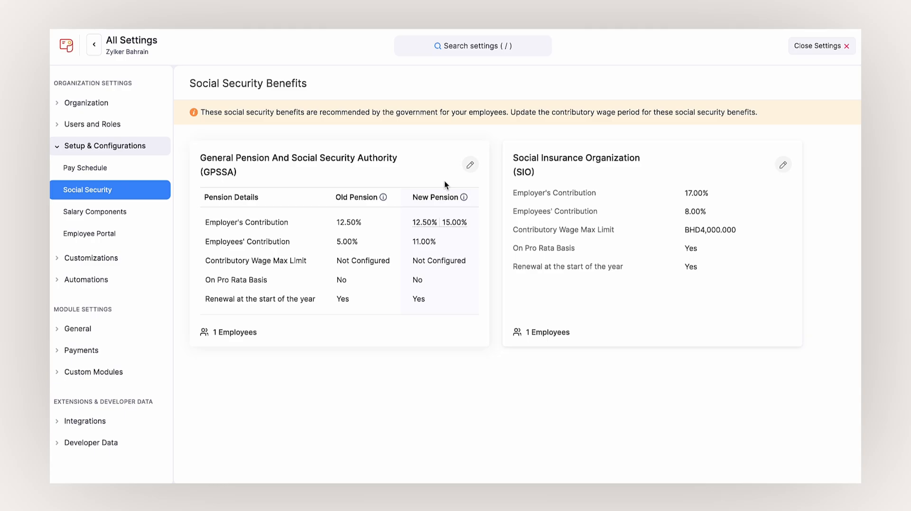
- Set GPSSA max contributory wage to 10000 with pro-rata calculation and save
{"action": "left_click", "coordinate": [470, 165]}
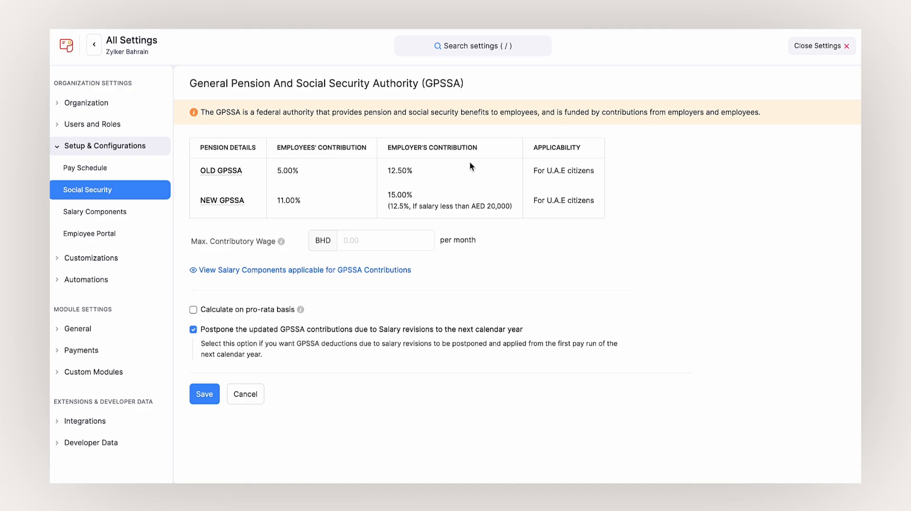
{"action": "left_click", "coordinate": [387, 240]}
{"action": "type", "text": "10000"}
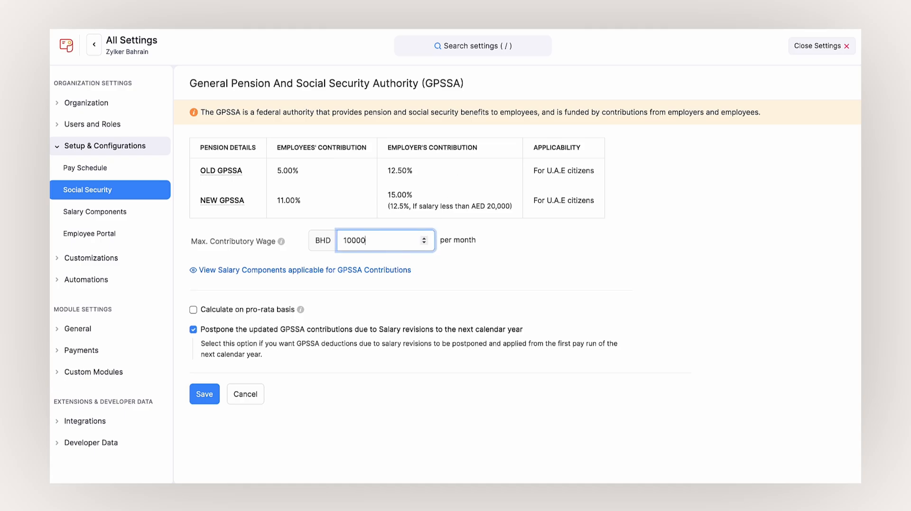
{"action": "left_click", "coordinate": [437, 297]}
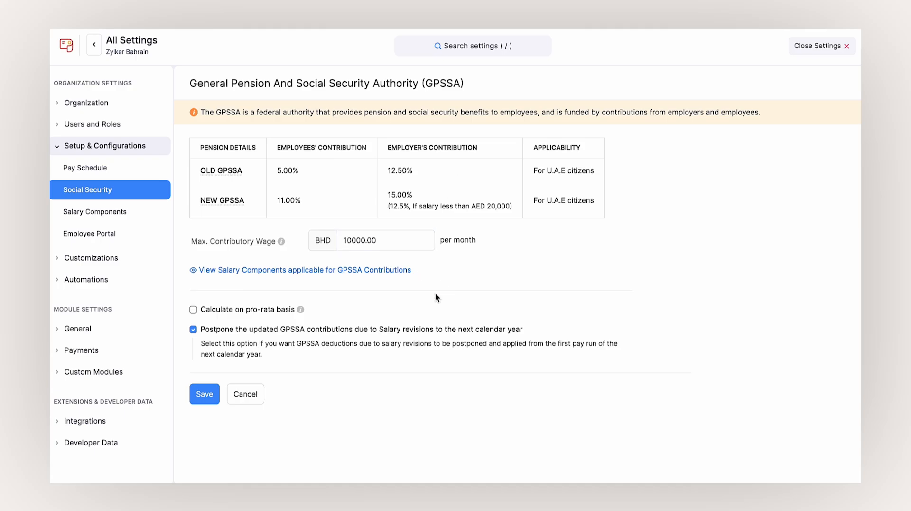
{"action": "left_click", "coordinate": [194, 311]}
{"action": "left_click", "coordinate": [208, 392]}
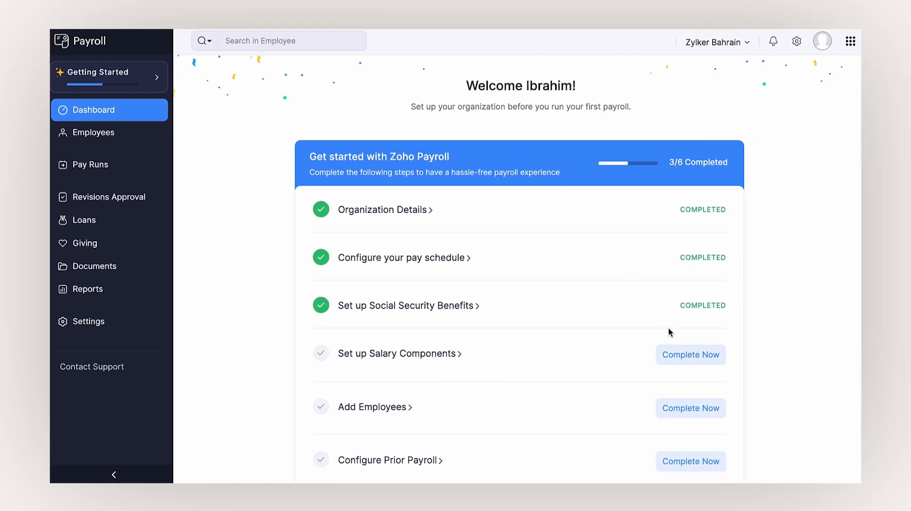
- Start a new earning component and look over the available earning types
{"action": "left_click", "coordinate": [686, 364]}
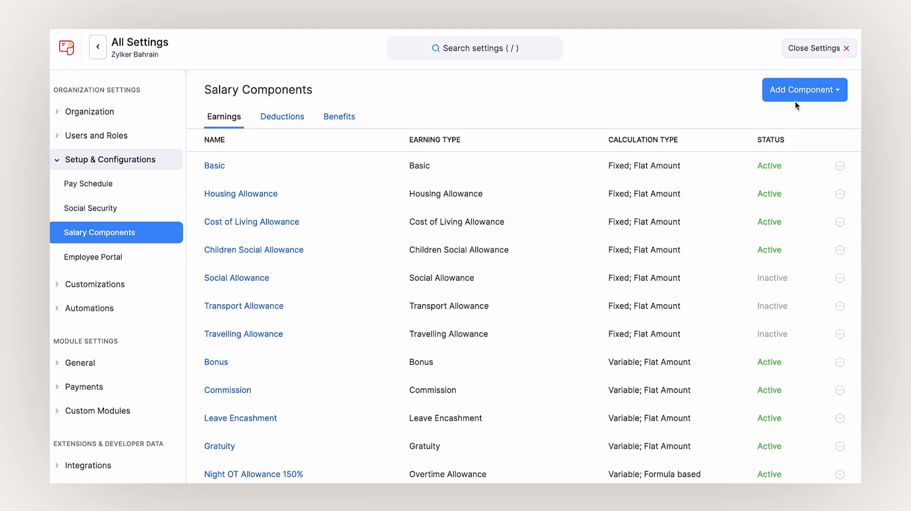
{"action": "left_click", "coordinate": [803, 91]}
{"action": "left_click", "coordinate": [789, 126]}
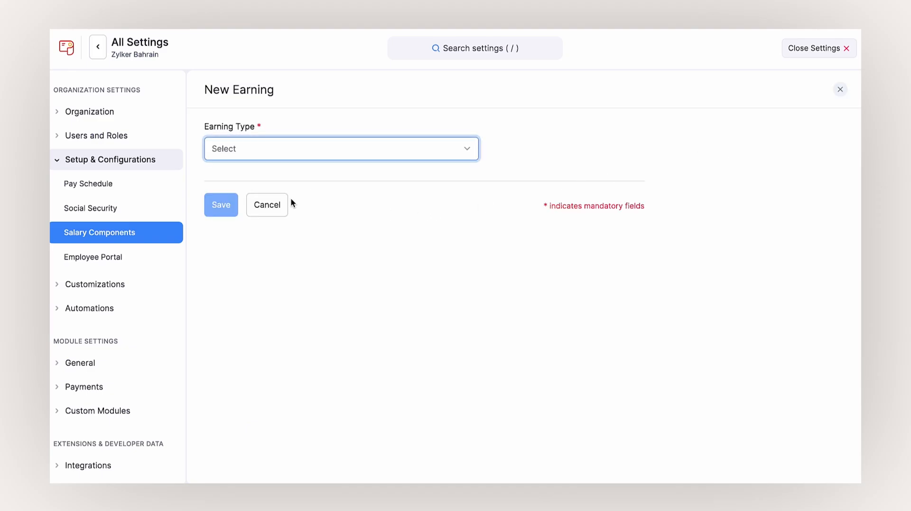
{"action": "left_click", "coordinate": [303, 160]}
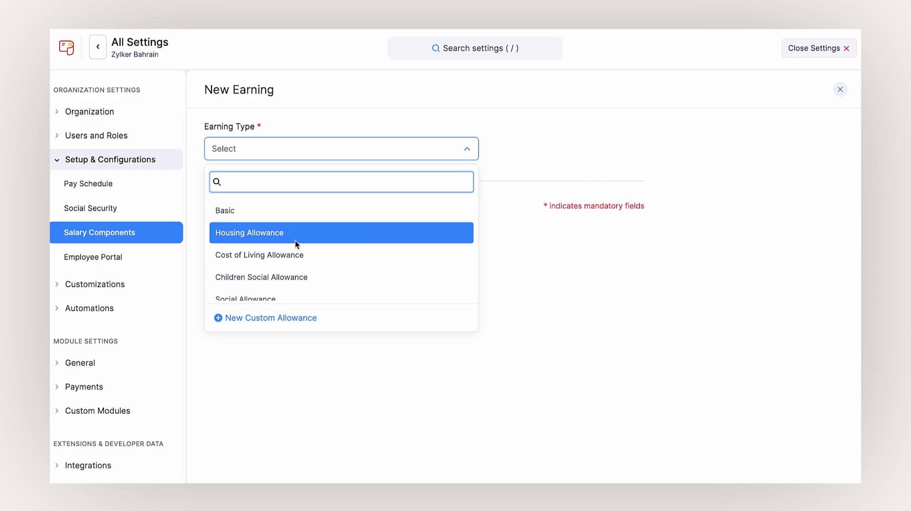
{"action": "left_click", "coordinate": [287, 275]}
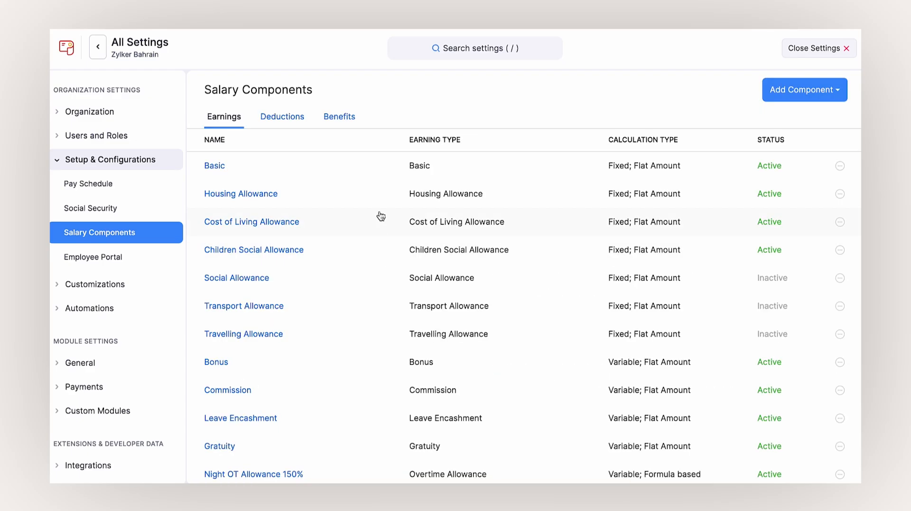
- View the benefit components and a new benefit's available benefit plans
{"action": "left_click", "coordinate": [329, 122]}
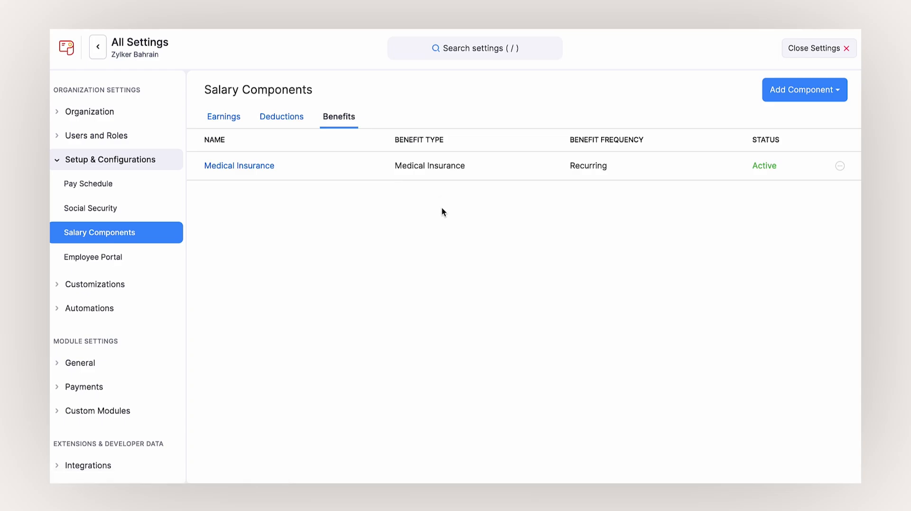
{"action": "left_click", "coordinate": [788, 95]}
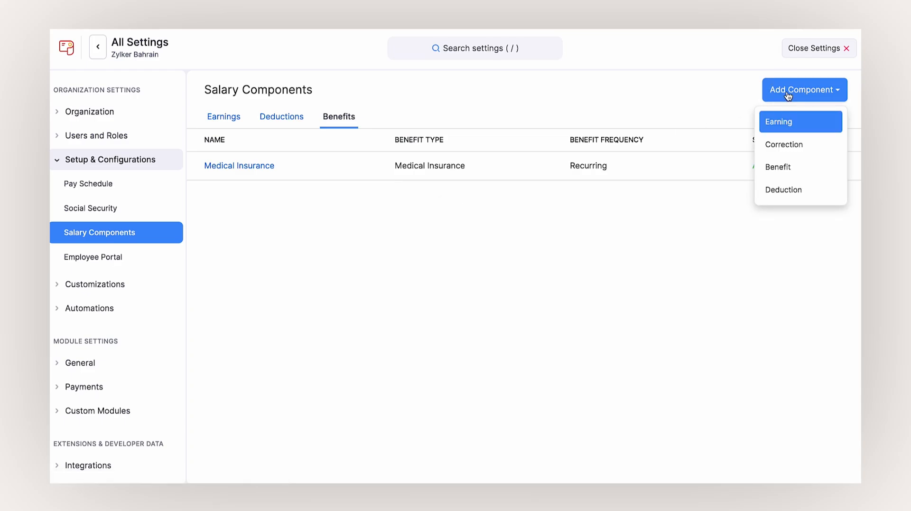
{"action": "left_click", "coordinate": [789, 165]}
{"action": "left_click", "coordinate": [321, 151]}
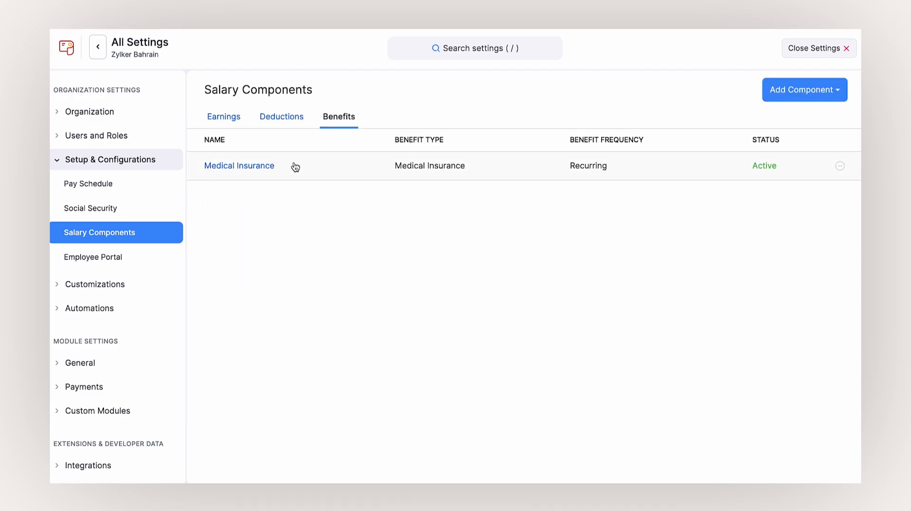
- View the deduction components, start a new deduction, then discard it
{"action": "left_click", "coordinate": [281, 119]}
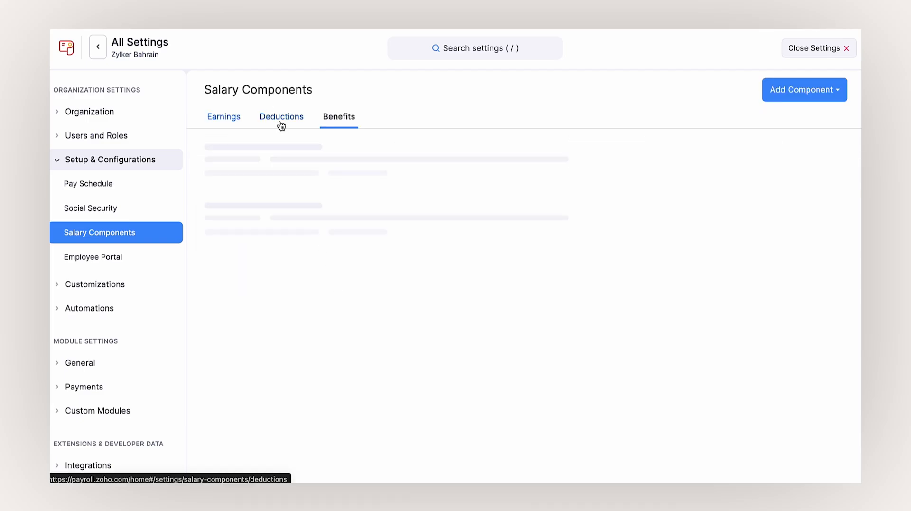
{"action": "left_click", "coordinate": [801, 90]}
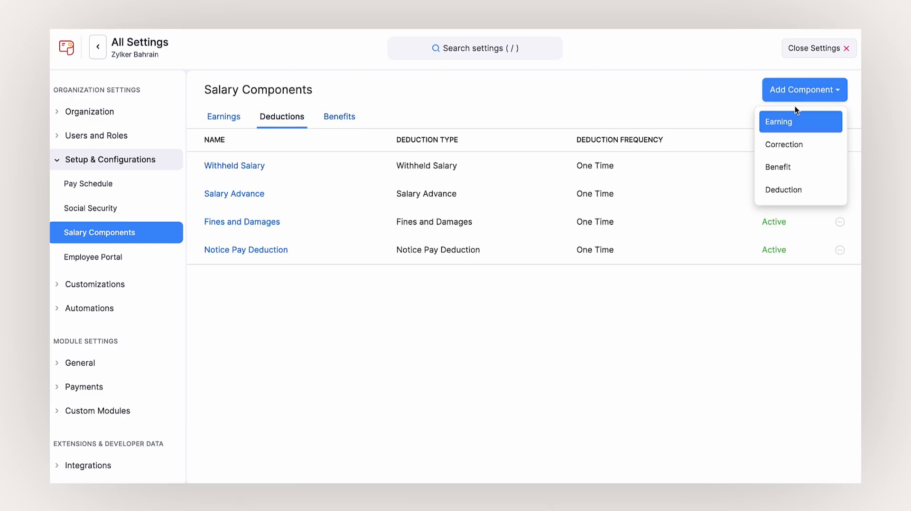
{"action": "left_click", "coordinate": [783, 188]}
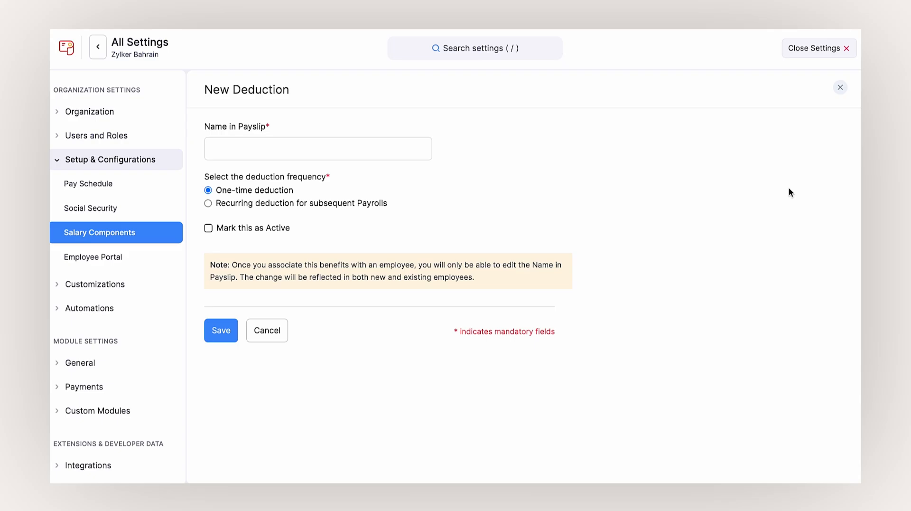
{"action": "left_click", "coordinate": [280, 328]}
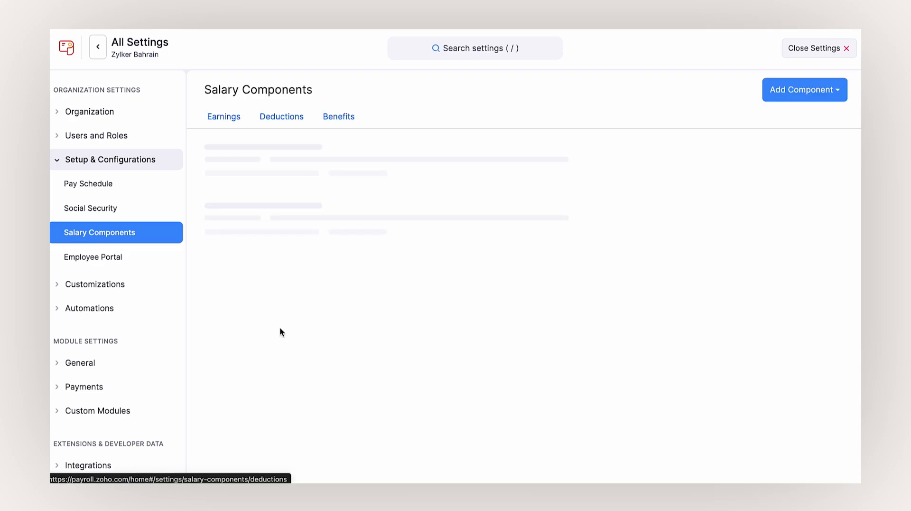
- Start a new correction component and look over the components it can correct
{"action": "left_click", "coordinate": [830, 91]}
{"action": "left_click", "coordinate": [813, 140]}
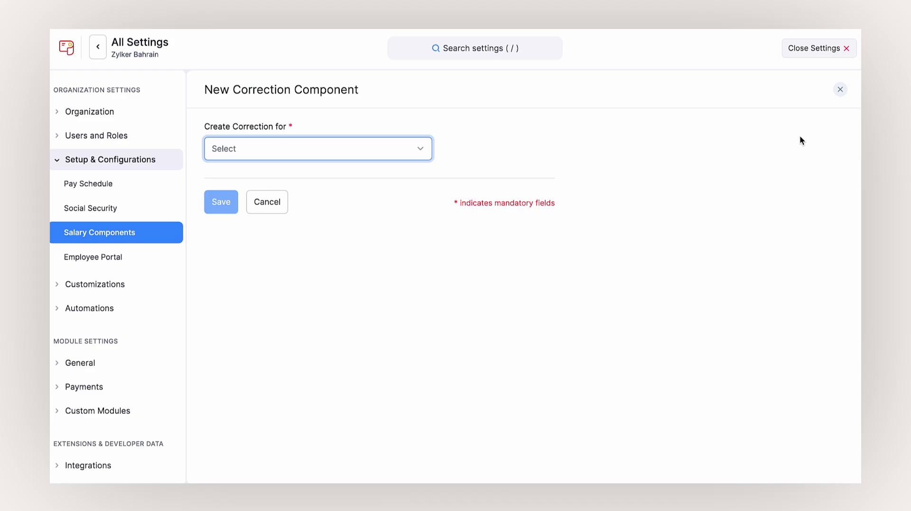
{"action": "left_click", "coordinate": [418, 149]}
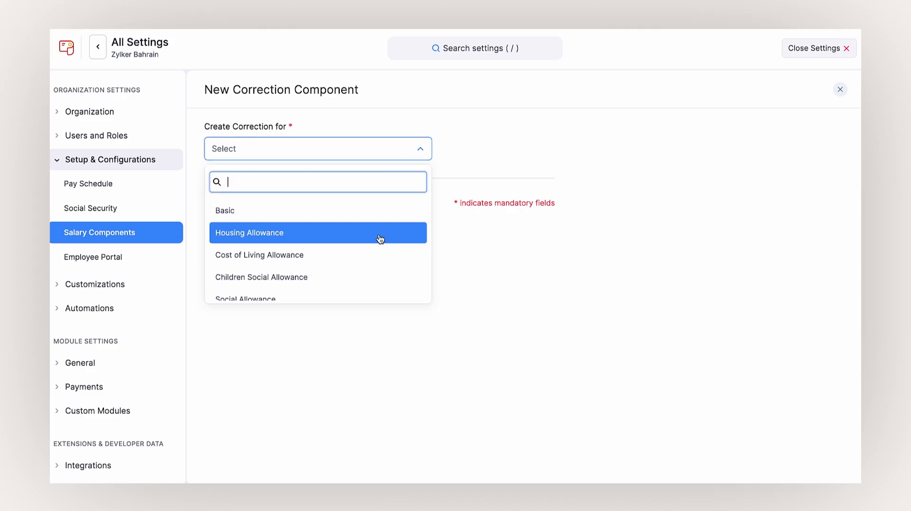
{"action": "left_click", "coordinate": [380, 236]}
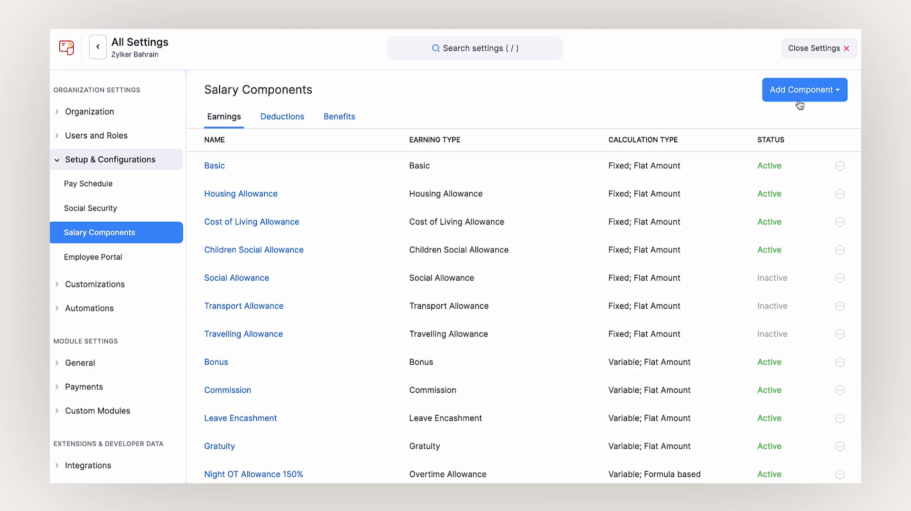
- Start a new Air Travel Allowance earning and make it recurring
{"action": "left_click", "coordinate": [799, 100]}
{"action": "left_click", "coordinate": [791, 116]}
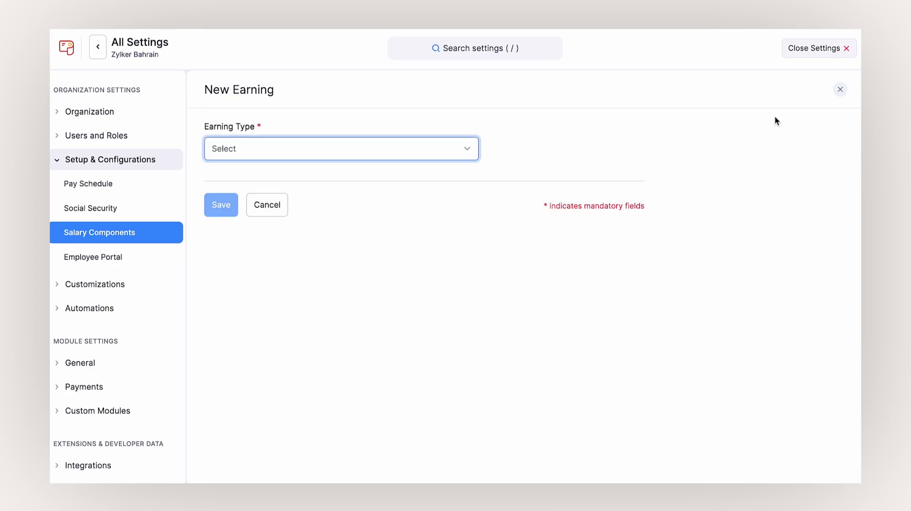
{"action": "left_click", "coordinate": [434, 150]}
{"action": "scroll", "coordinate": [398, 242], "scroll_direction": "down", "scroll_amount": 8}
{"action": "scroll", "coordinate": [397, 242], "scroll_direction": "down", "scroll_amount": 3}
{"action": "scroll", "coordinate": [375, 228], "scroll_direction": "up", "scroll_amount": 1}
{"action": "left_click", "coordinate": [362, 216]}
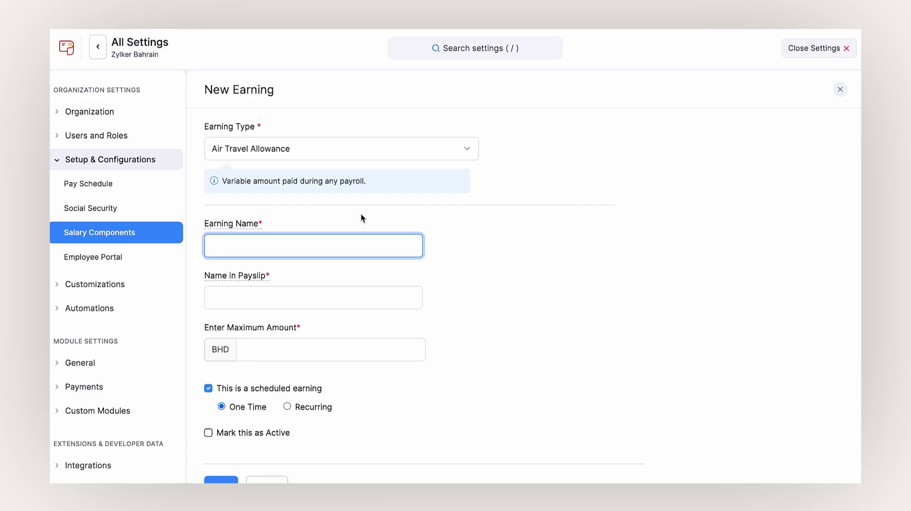
{"action": "left_click", "coordinate": [512, 309]}
{"action": "scroll", "coordinate": [512, 308], "scroll_direction": "down", "scroll_amount": 2}
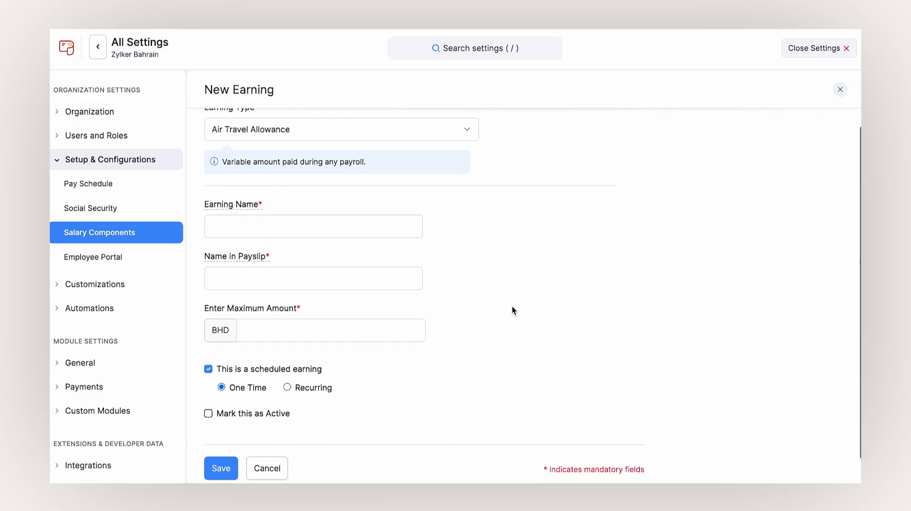
{"action": "left_click", "coordinate": [286, 360]}
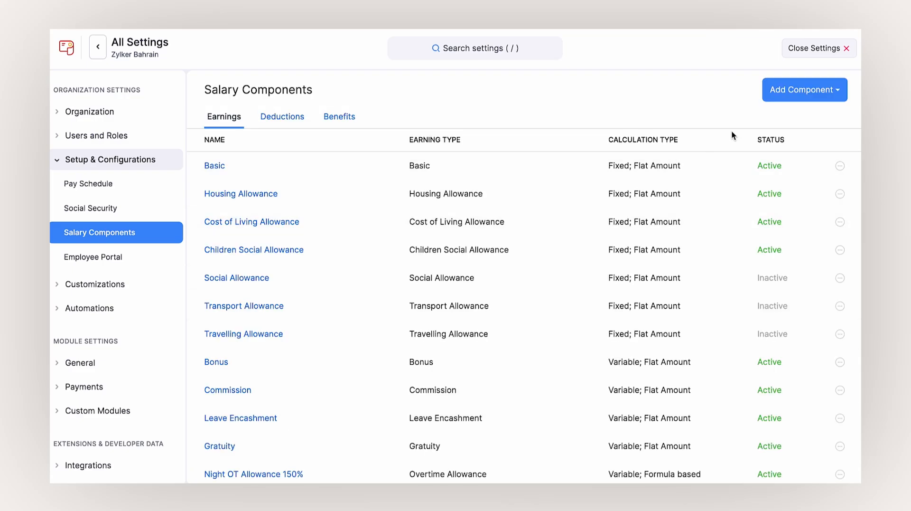
- Start an Overtime Allowance earning using a custom formula, browsing its components, functions and operators
{"action": "left_click", "coordinate": [777, 92]}
{"action": "left_click", "coordinate": [781, 120]}
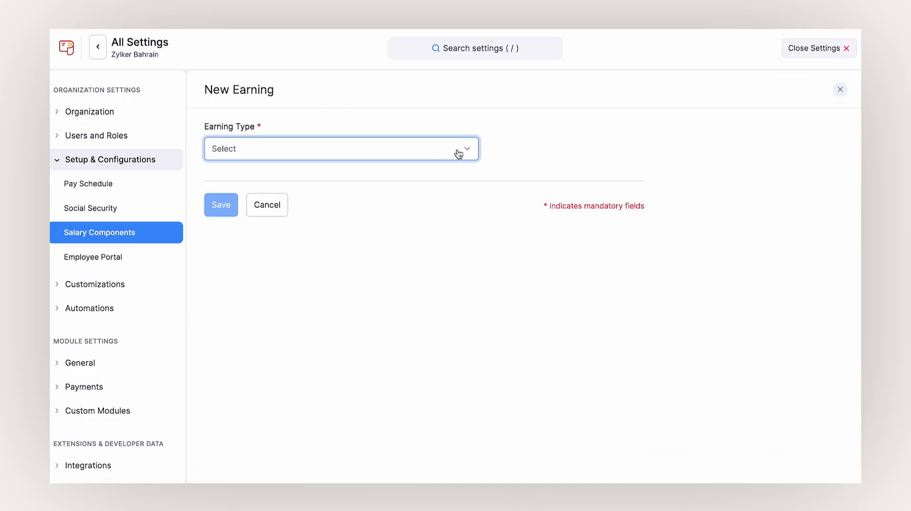
{"action": "left_click", "coordinate": [462, 150]}
{"action": "scroll", "coordinate": [407, 219], "scroll_direction": "down", "scroll_amount": 5}
{"action": "scroll", "coordinate": [405, 219], "scroll_direction": "down", "scroll_amount": 2}
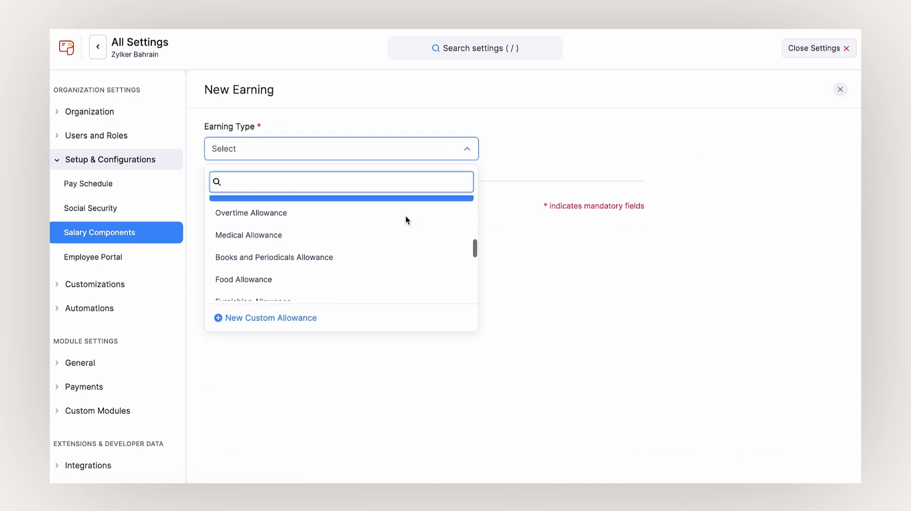
{"action": "left_click", "coordinate": [400, 219]}
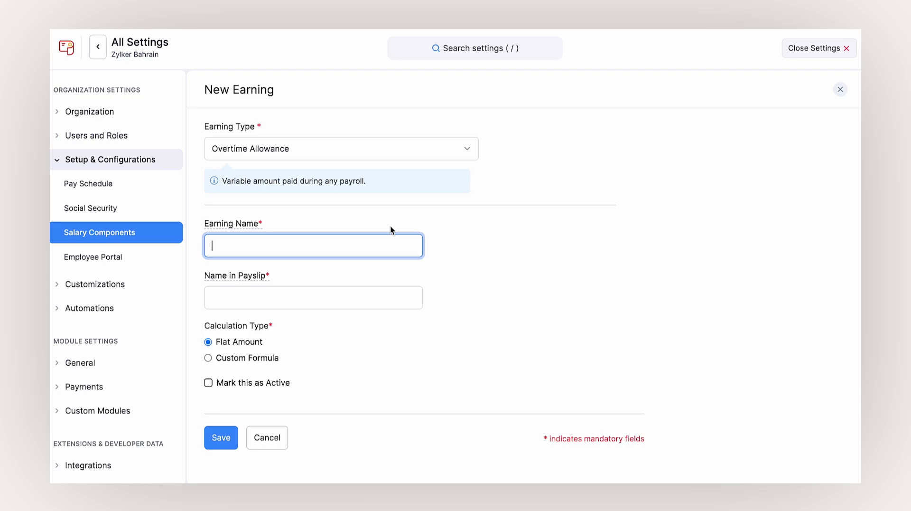
{"action": "left_click", "coordinate": [253, 358]}
{"action": "scroll", "coordinate": [254, 357], "scroll_direction": "down", "scroll_amount": 2}
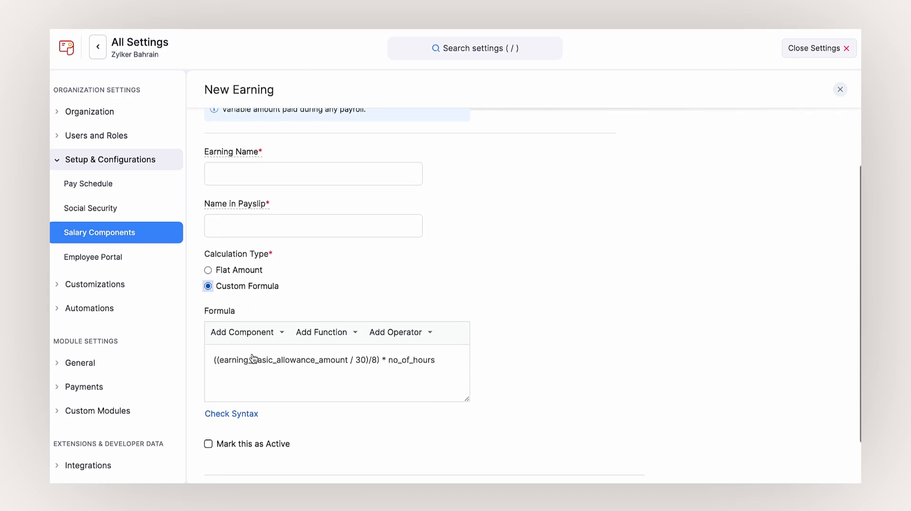
{"action": "left_click", "coordinate": [267, 317]}
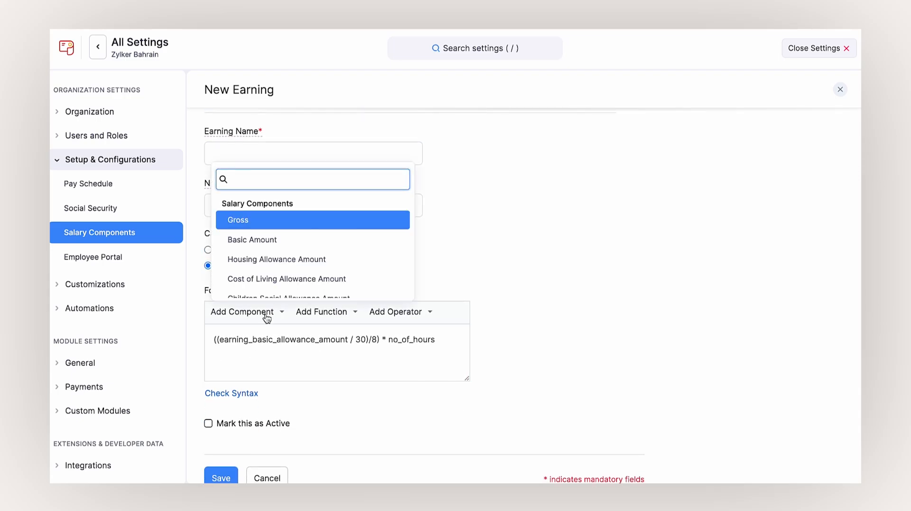
{"action": "left_click", "coordinate": [311, 315]}
{"action": "left_click", "coordinate": [386, 315]}
{"action": "left_click", "coordinate": [523, 334]}
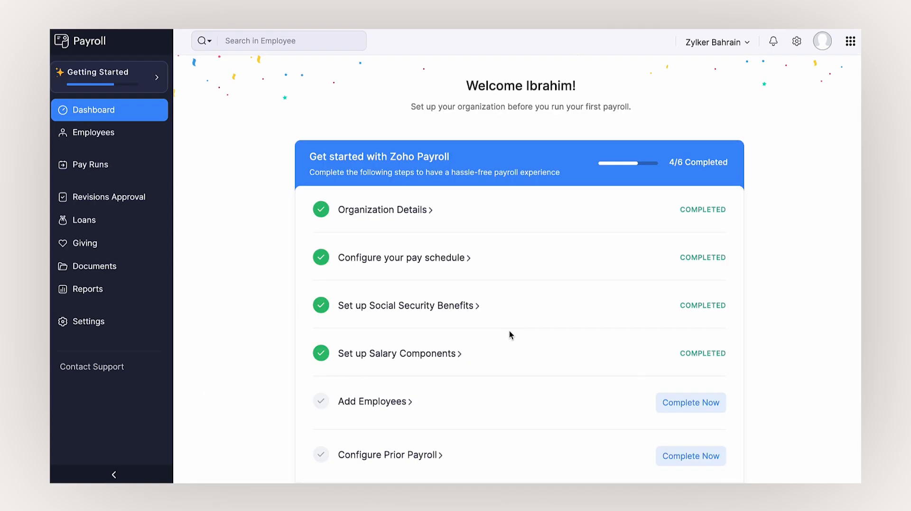
- Start a new employee with first and last name, Permanent employment and ID 1000
{"action": "left_click", "coordinate": [692, 394]}
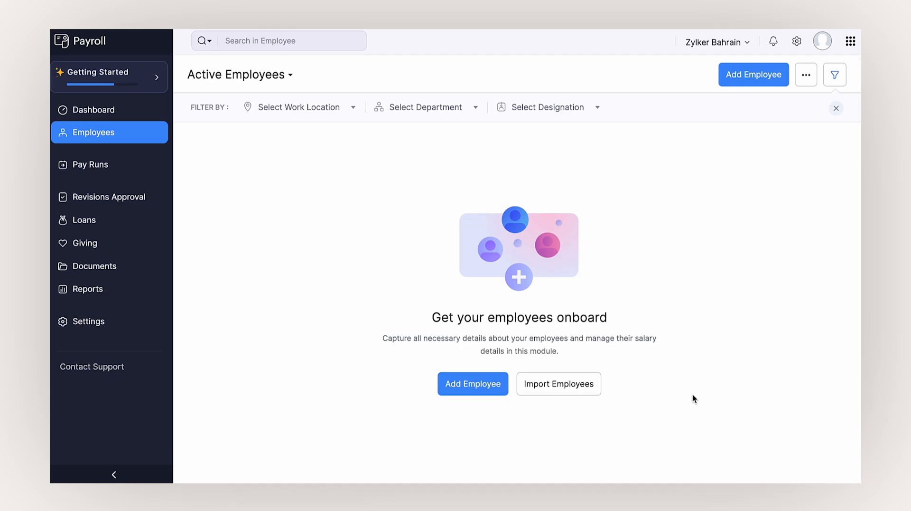
{"action": "left_click", "coordinate": [453, 389]}
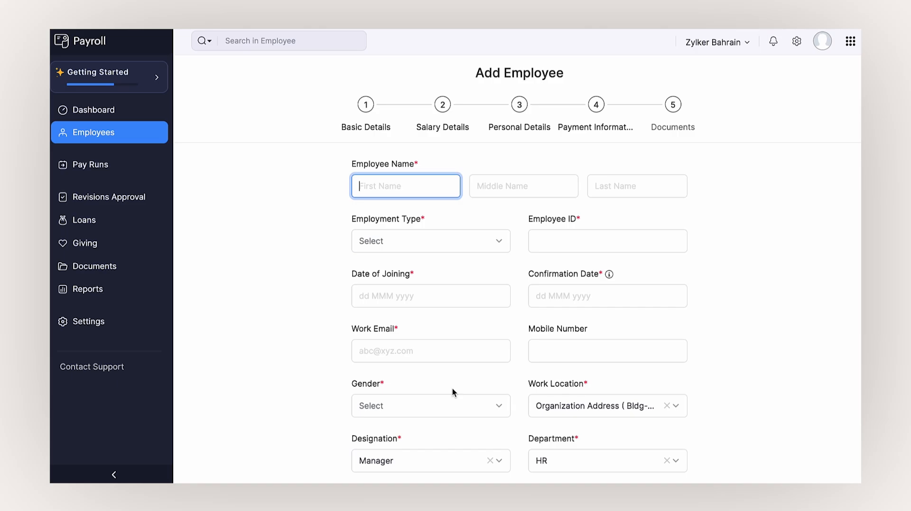
{"action": "key", "text": "Tab"}
{"action": "key", "text": "Tab"}
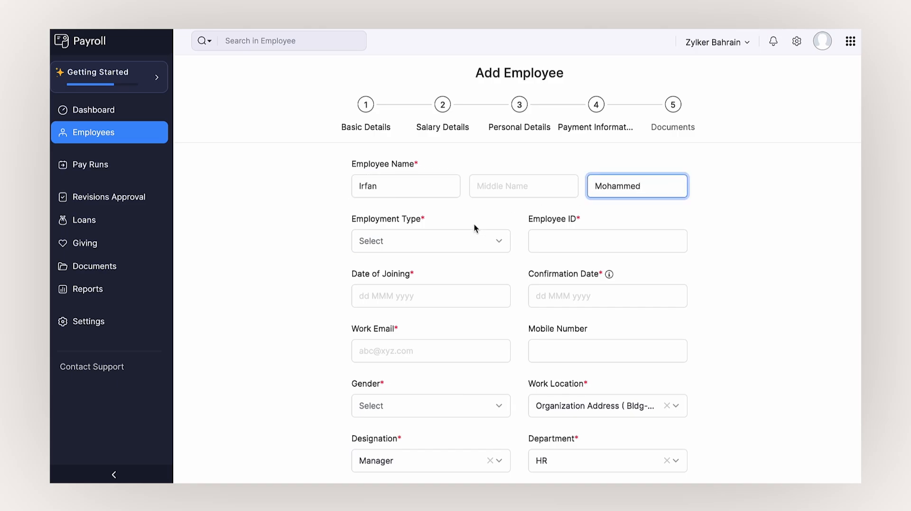
{"action": "left_click", "coordinate": [458, 240]}
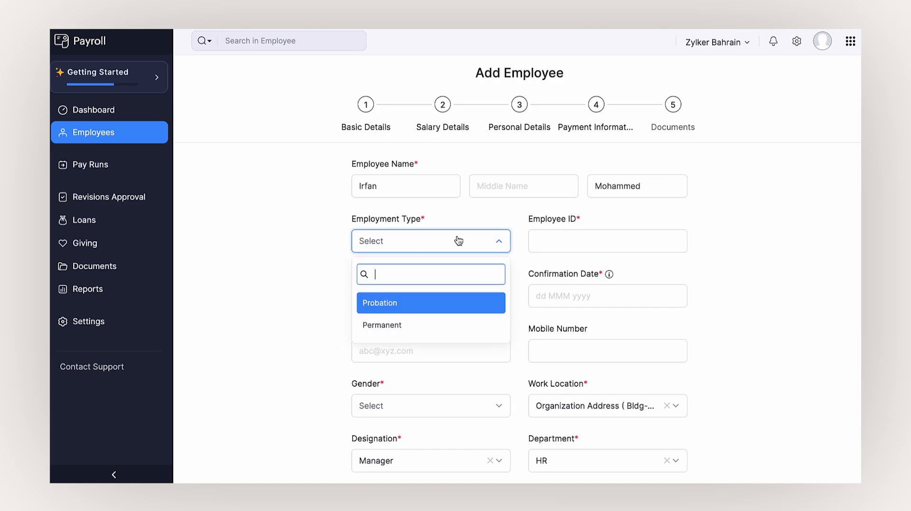
{"action": "left_click", "coordinate": [447, 319]}
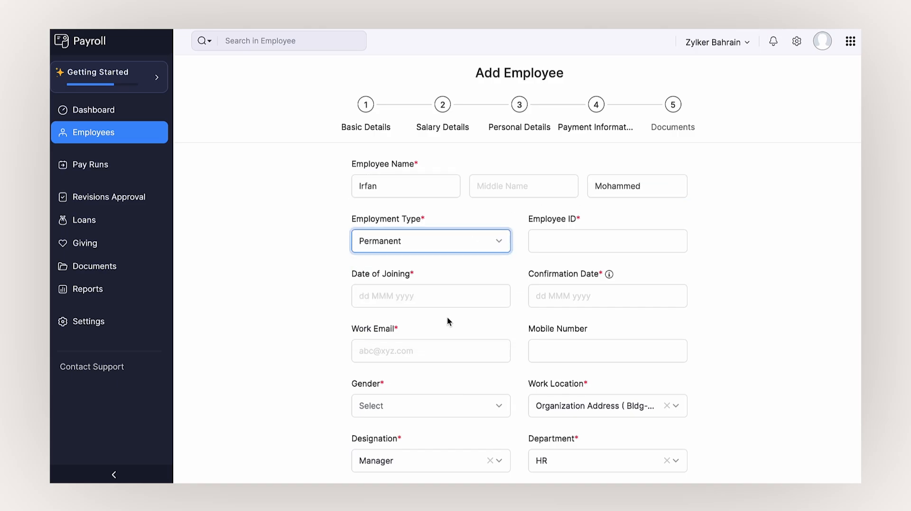
{"action": "left_click", "coordinate": [541, 248]}
{"action": "type", "text": "1000"}
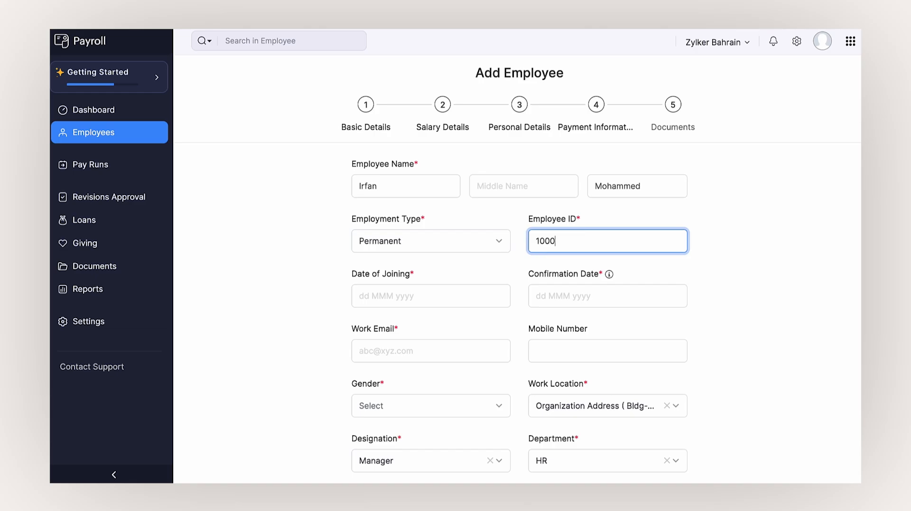
- Set joining date 01 Jul 2025 and confirmation date 01 Aug 2025
{"action": "left_click", "coordinate": [472, 291]}
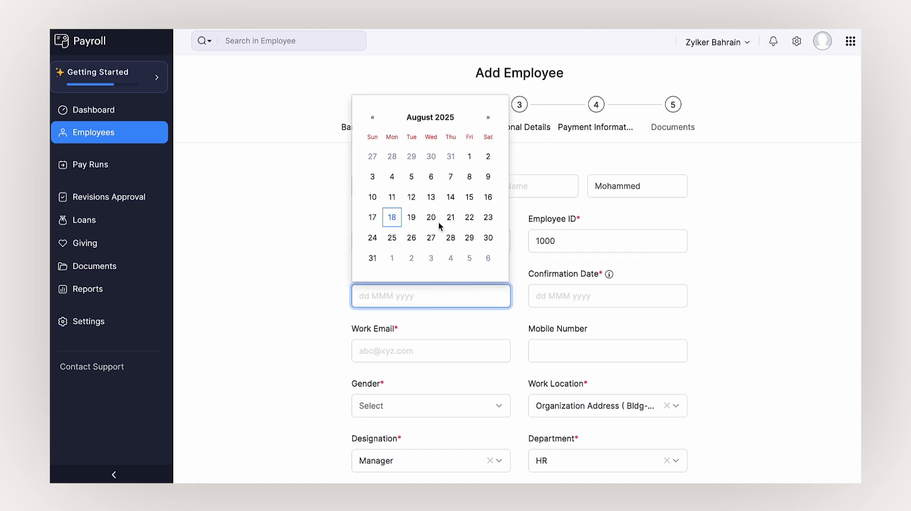
{"action": "left_click", "coordinate": [373, 117]}
{"action": "left_click", "coordinate": [411, 156]}
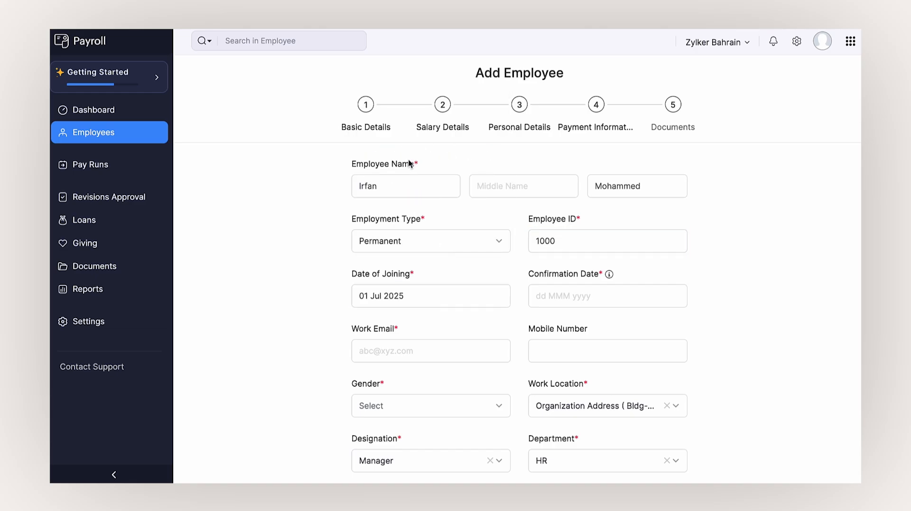
{"action": "left_click", "coordinate": [549, 300]}
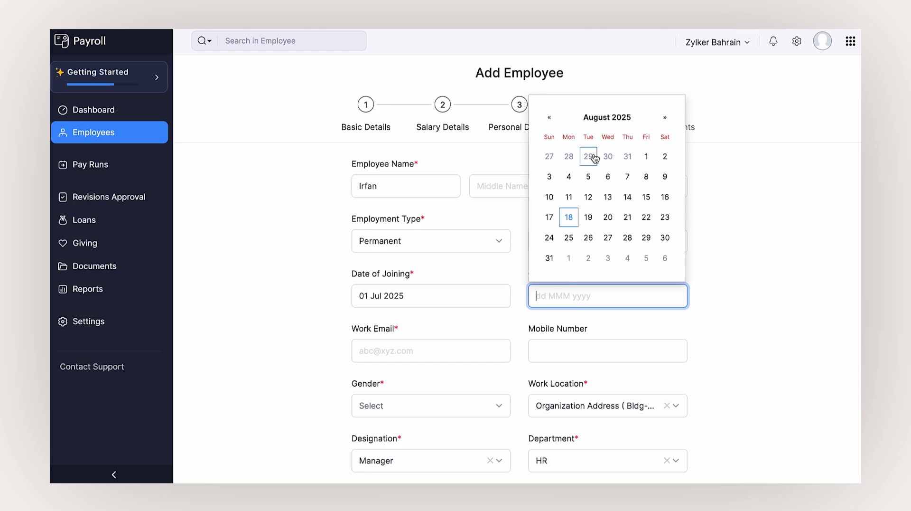
{"action": "left_click", "coordinate": [646, 152]}
{"action": "left_click", "coordinate": [426, 344]}
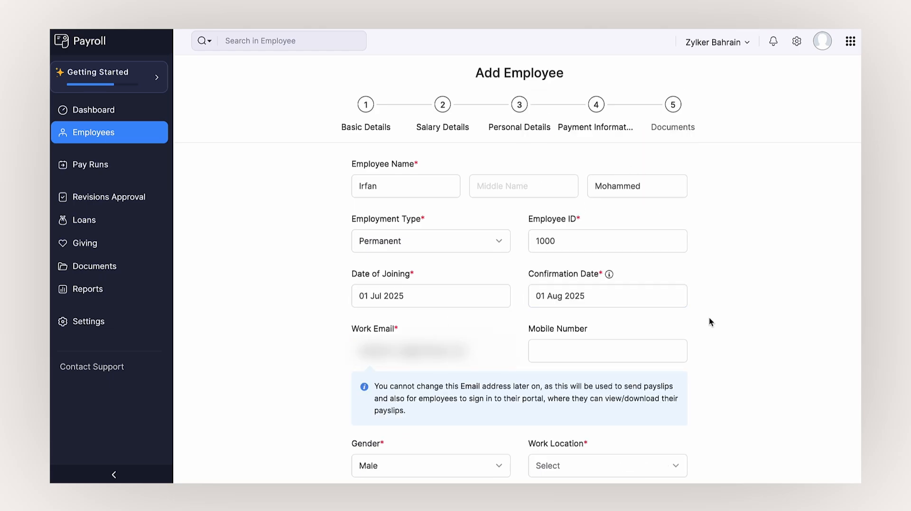
{"action": "scroll", "coordinate": [709, 315], "scroll_direction": "down", "scroll_amount": 4}
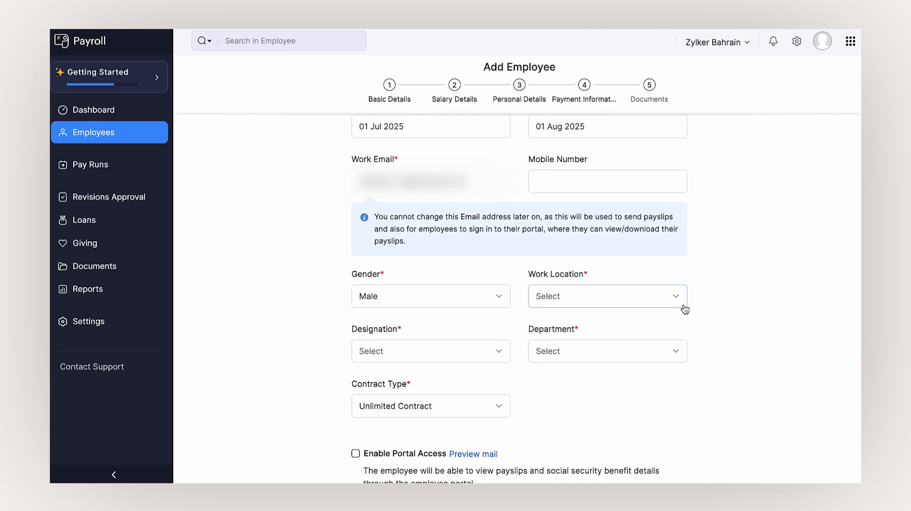
- Set gender Male, organisation address as work location, Manager designation and HR department
{"action": "left_click", "coordinate": [494, 296]}
{"action": "left_click", "coordinate": [489, 358]}
{"action": "left_click", "coordinate": [537, 304]}
{"action": "left_click", "coordinate": [587, 360]}
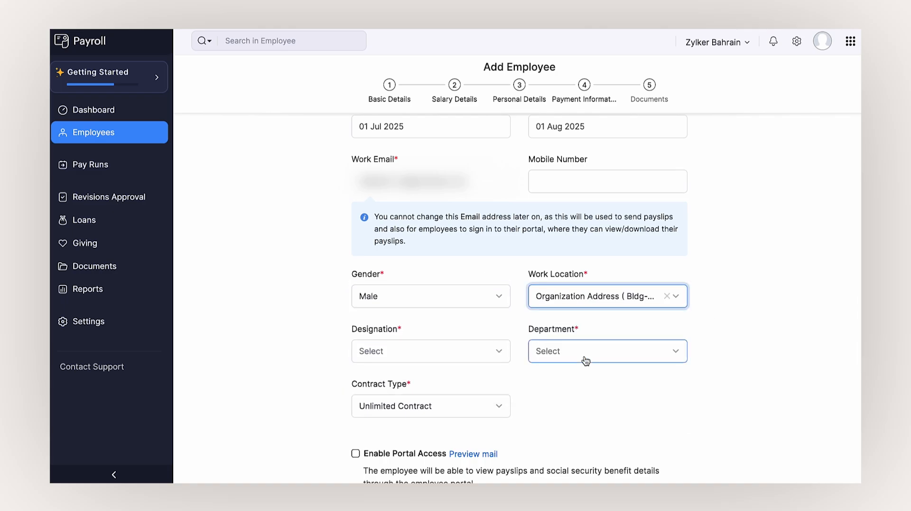
{"action": "left_click", "coordinate": [498, 354]}
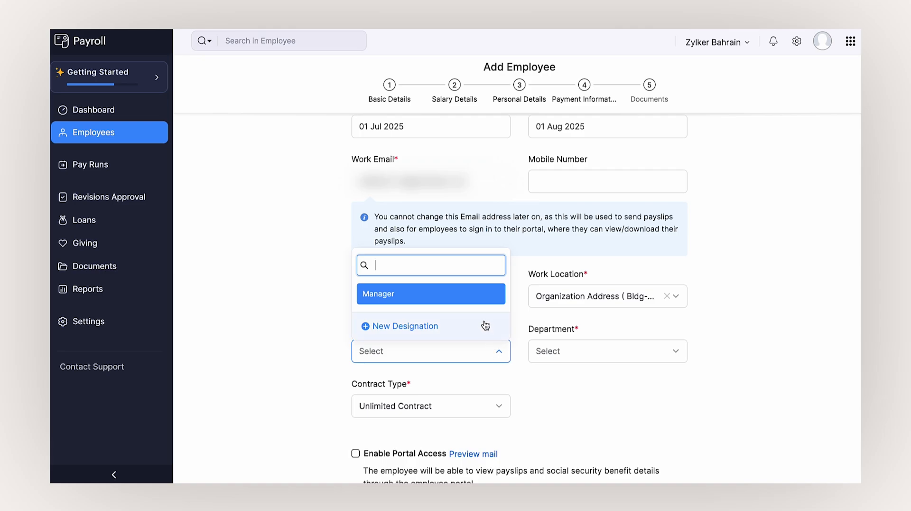
{"action": "left_click", "coordinate": [482, 299]}
{"action": "left_click", "coordinate": [584, 356]}
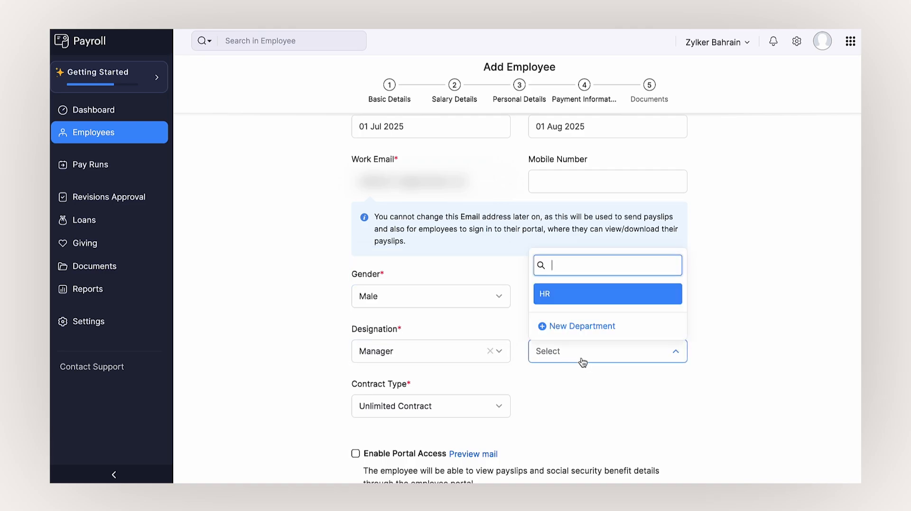
{"action": "left_click", "coordinate": [589, 296]}
- Change the contract type to Limited Contract and review the remaining basic details
{"action": "scroll", "coordinate": [589, 299], "scroll_direction": "down", "scroll_amount": 1}
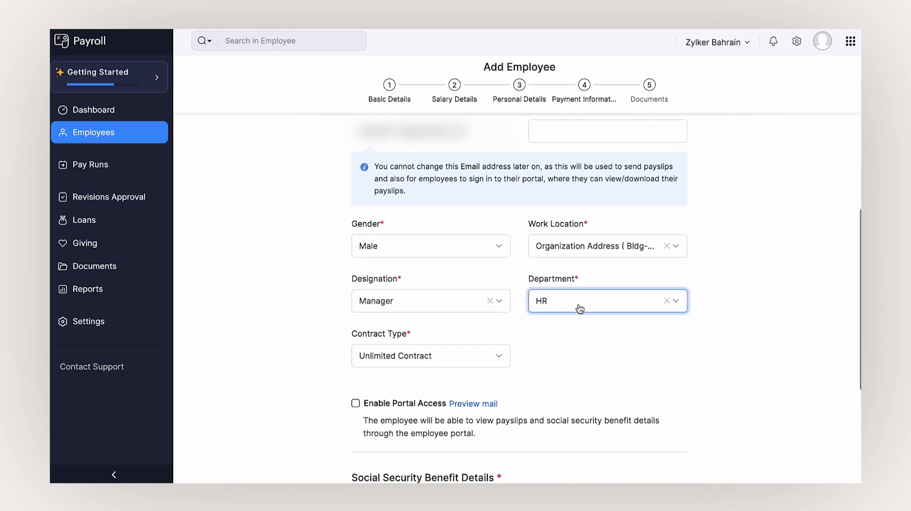
{"action": "left_click", "coordinate": [491, 354]}
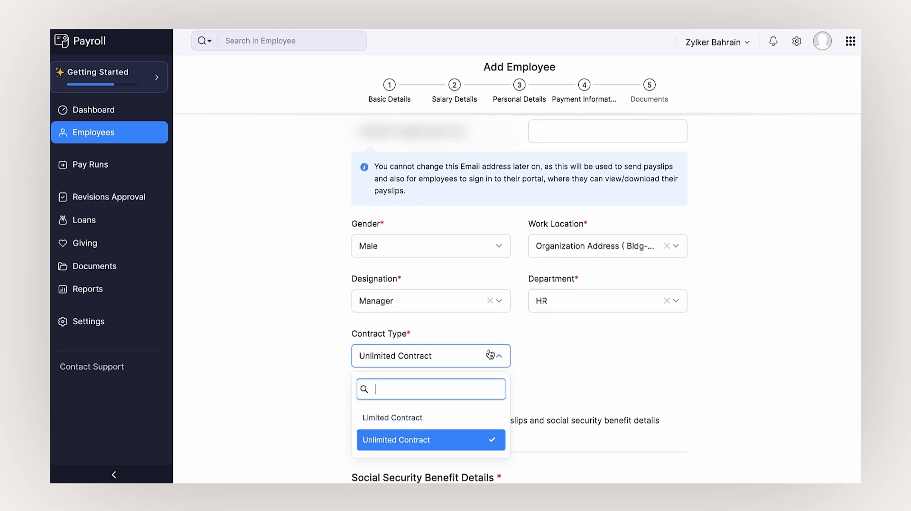
{"action": "left_click", "coordinate": [474, 425]}
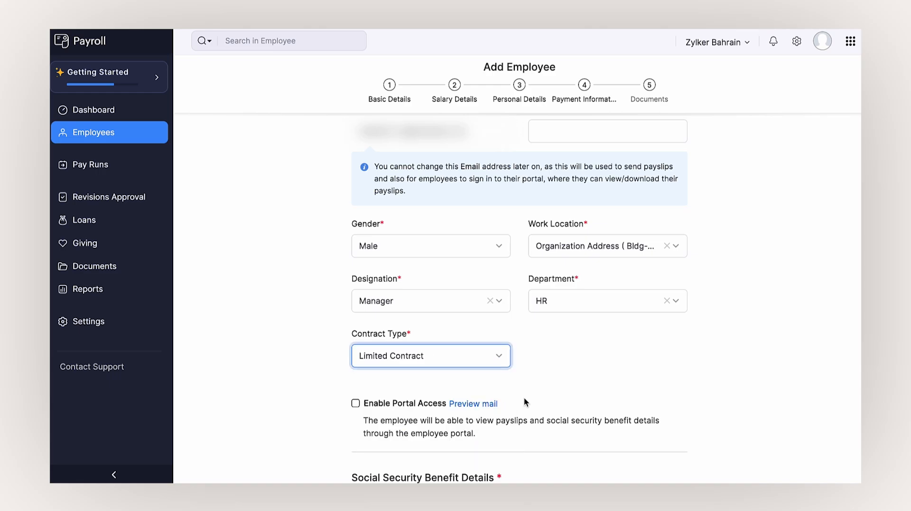
{"action": "left_click", "coordinate": [547, 394]}
{"action": "scroll", "coordinate": [548, 394], "scroll_direction": "down", "scroll_amount": 1}
{"action": "scroll", "coordinate": [548, 394], "scroll_direction": "down", "scroll_amount": 5}
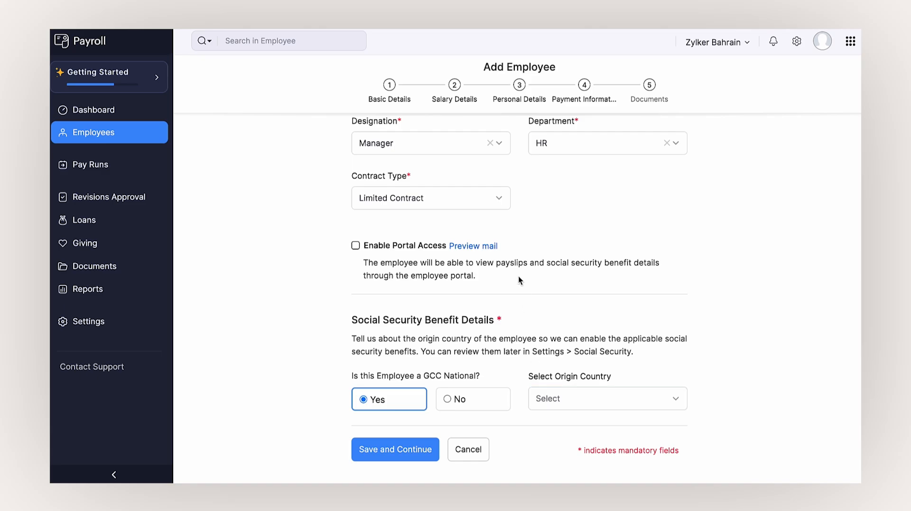
- Enable portal access, choose Kuwait as origin country, and save the basic details
{"action": "left_click", "coordinate": [355, 244]}
{"action": "scroll", "coordinate": [492, 400], "scroll_direction": "down", "scroll_amount": 1}
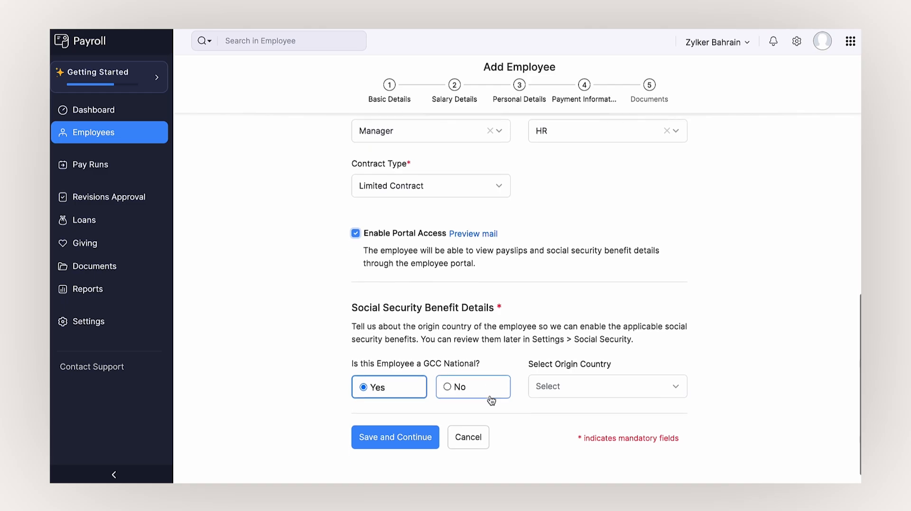
{"action": "left_click", "coordinate": [591, 371]}
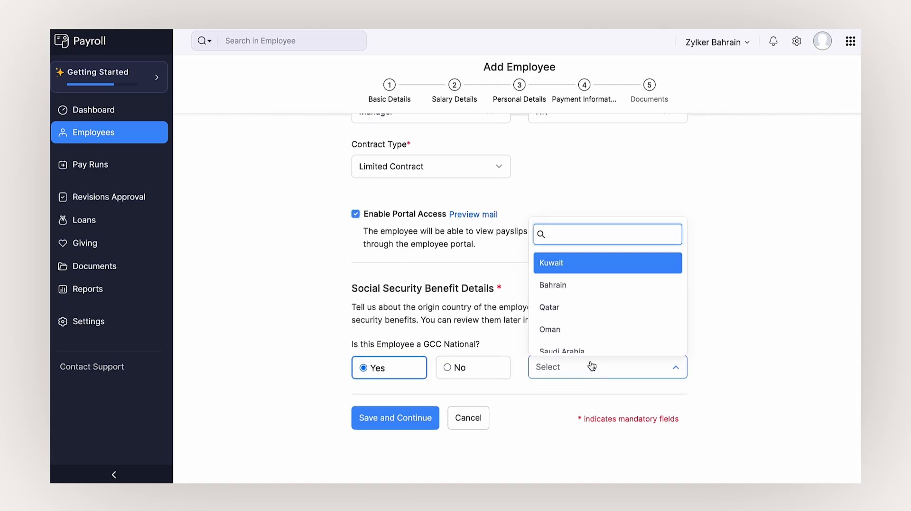
{"action": "left_click", "coordinate": [612, 263]}
{"action": "scroll", "coordinate": [611, 266], "scroll_direction": "down", "scroll_amount": 3}
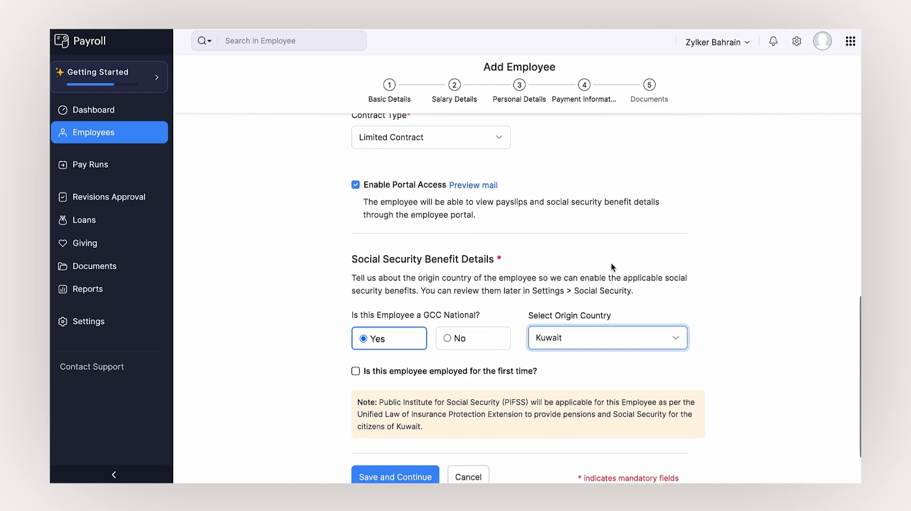
{"action": "left_click", "coordinate": [412, 425]}
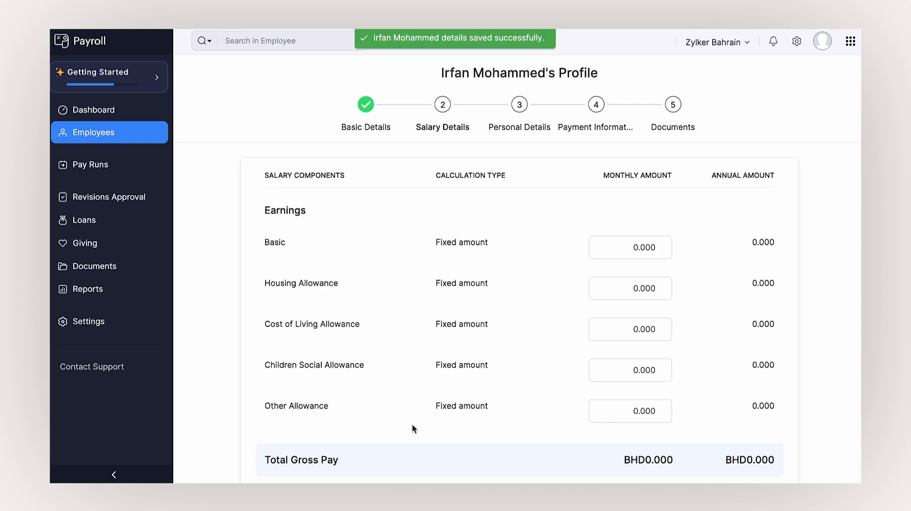
- Enter monthly amounts Basic 1000, Housing Allowance 230 and Cost of Living Allowance 432
{"action": "left_click", "coordinate": [617, 252]}
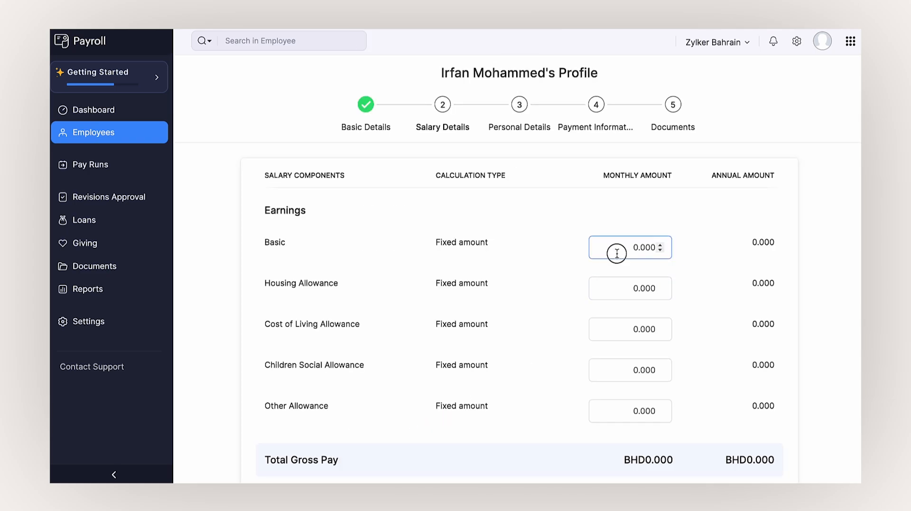
{"action": "type", "text": "100"}
{"action": "left_click", "coordinate": [626, 289]}
{"action": "type", "text": "23"}
{"action": "left_click", "coordinate": [622, 323]}
{"action": "type", "text": "432"}
{"action": "left_click", "coordinate": [555, 370]}
- Add Other Allowance 500 and save the BHD 2162 monthly salary details
{"action": "scroll", "coordinate": [554, 367], "scroll_direction": "down", "scroll_amount": 3}
{"action": "left_click", "coordinate": [626, 285]}
{"action": "type", "text": "50"}
{"action": "left_click", "coordinate": [526, 341]}
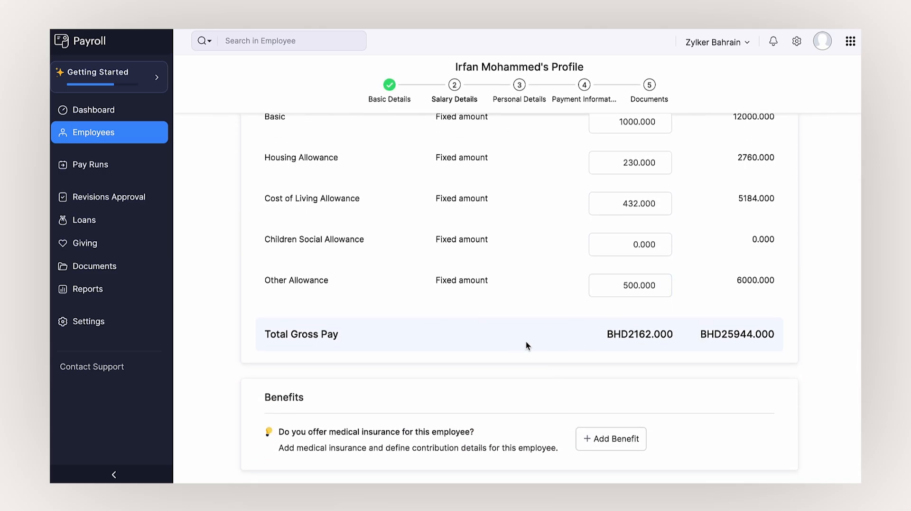
{"action": "scroll", "coordinate": [526, 341], "scroll_direction": "down", "scroll_amount": 2}
{"action": "scroll", "coordinate": [525, 341], "scroll_direction": "down", "scroll_amount": 1}
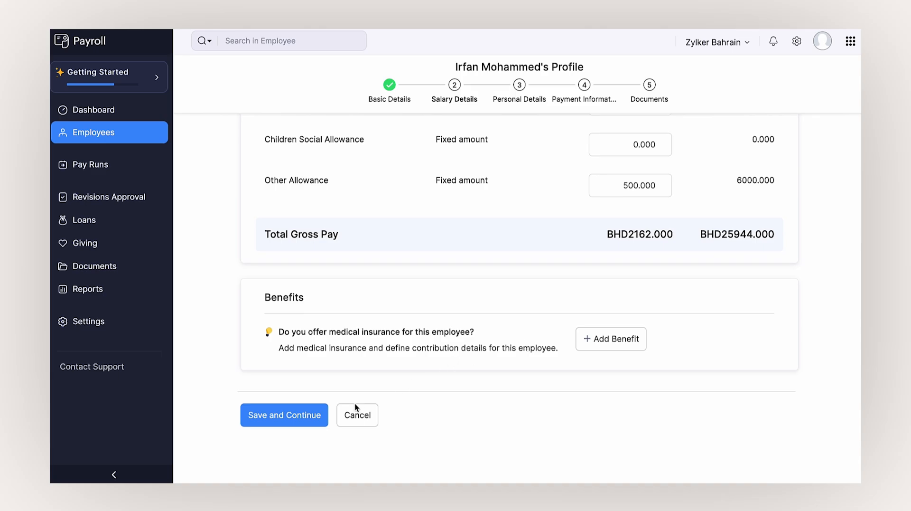
{"action": "left_click", "coordinate": [324, 417]}
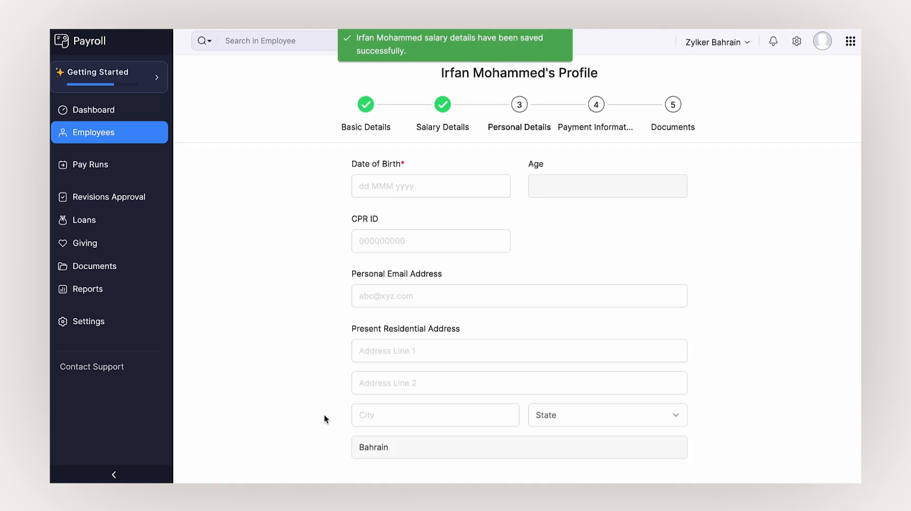
{"action": "left_click", "coordinate": [413, 285]}
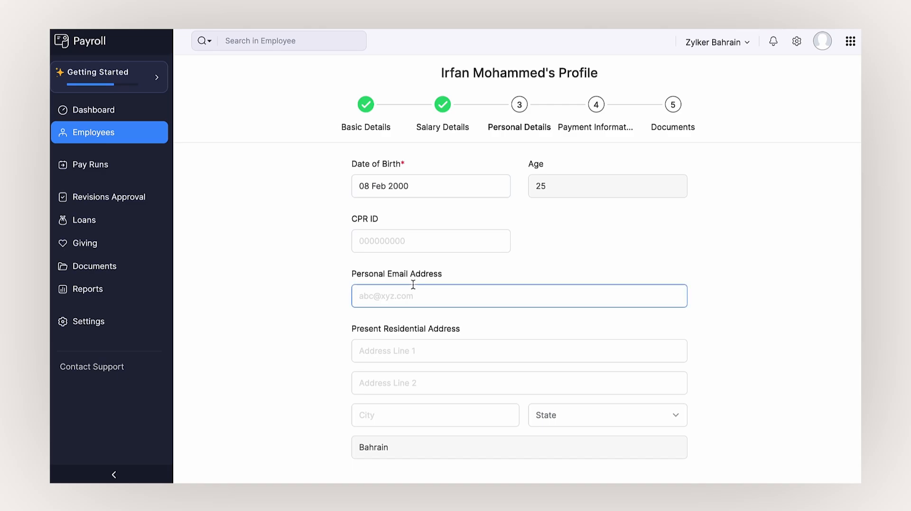
{"action": "left_click", "coordinate": [448, 240]}
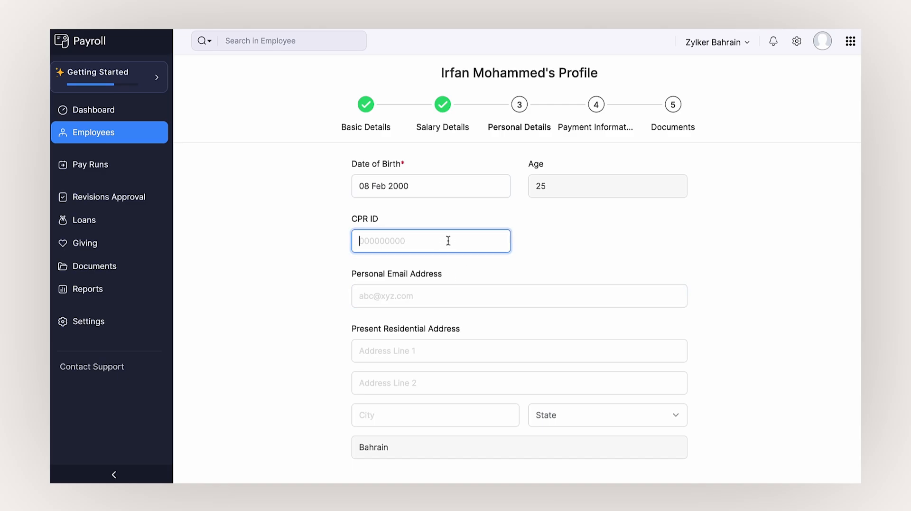
{"action": "scroll", "coordinate": [525, 250], "scroll_direction": "down", "scroll_amount": 5}
{"action": "left_click", "coordinate": [525, 248]}
{"action": "scroll", "coordinate": [525, 247], "scroll_direction": "down", "scroll_amount": 5}
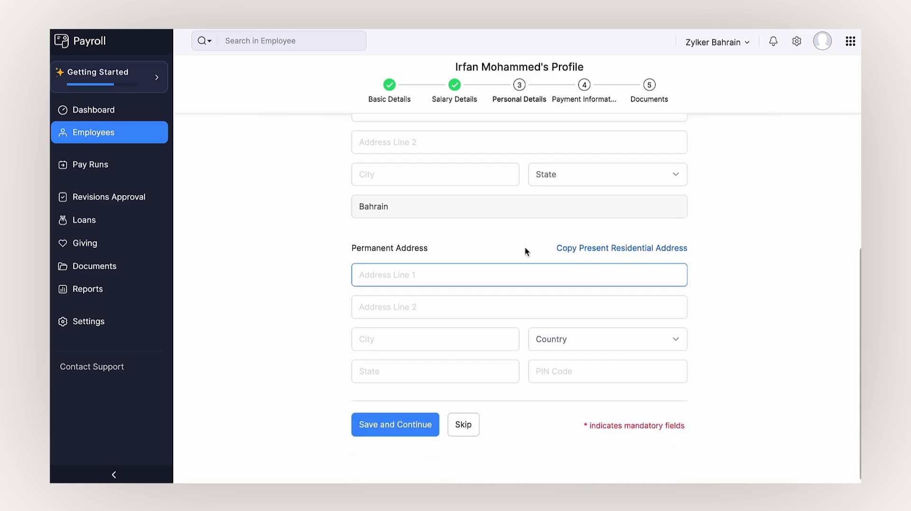
- Save the personal details and set Cheque as the payment method
{"action": "left_click", "coordinate": [433, 436]}
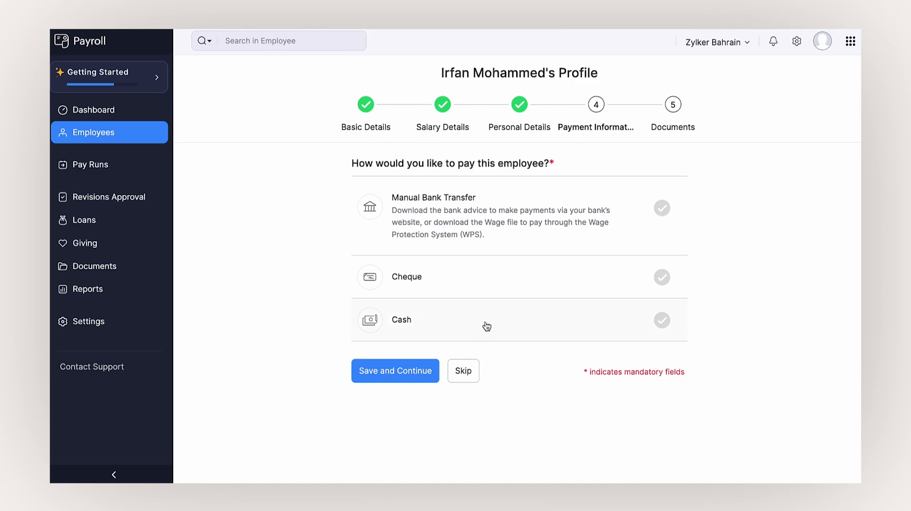
{"action": "left_click", "coordinate": [501, 288]}
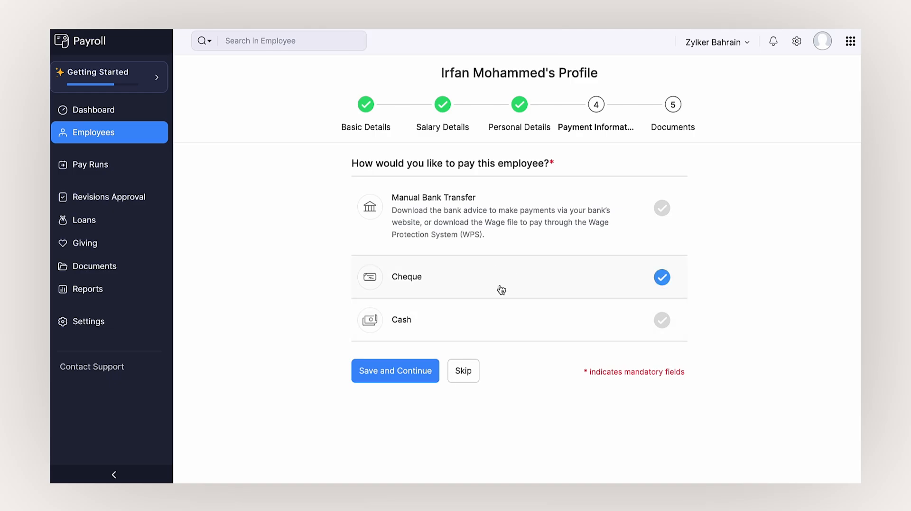
{"action": "left_click", "coordinate": [426, 368]}
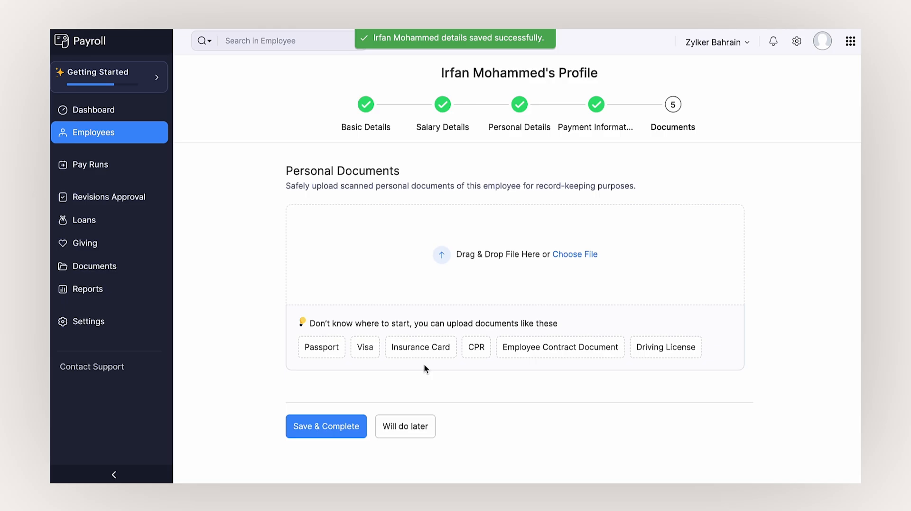
- Upload the passport PDF and set its file type to Passport
{"action": "left_click", "coordinate": [515, 264]}
{"action": "left_click", "coordinate": [432, 185]}
{"action": "left_click", "coordinate": [648, 345]}
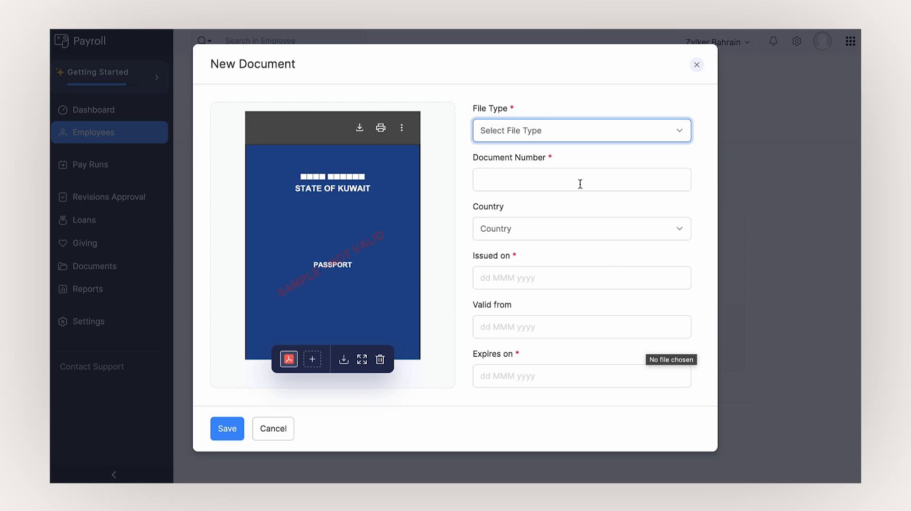
{"action": "left_click", "coordinate": [573, 137]}
{"action": "left_click", "coordinate": [561, 192]}
- Enter passport number 0001, country Kuwait, valid 01 May 2023–31 Oct 2028; save and complete
{"action": "left_click", "coordinate": [562, 190]}
{"action": "type", "text": "0001"}
{"action": "left_click", "coordinate": [456, 223]}
{"action": "left_click", "coordinate": [509, 231]}
{"action": "type", "text": "ku"}
{"action": "left_click", "coordinate": [496, 287]}
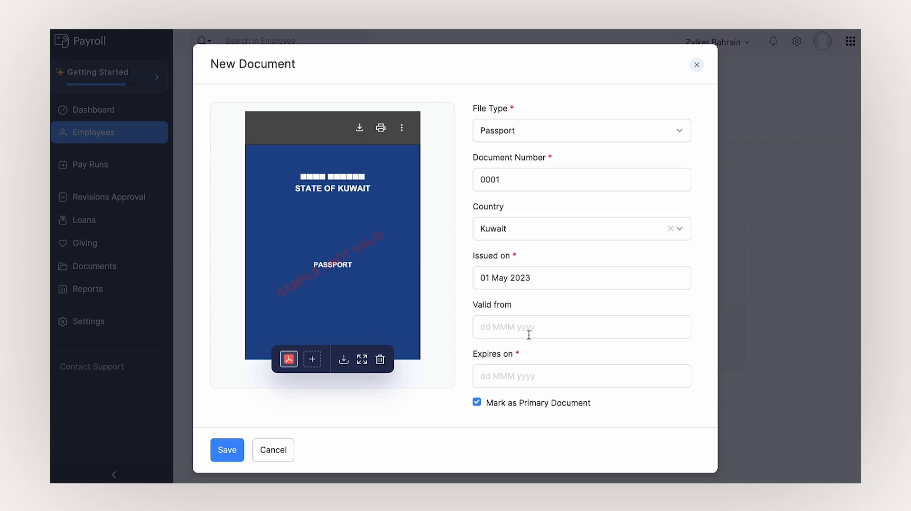
{"action": "left_click", "coordinate": [530, 333]}
{"action": "left_click", "coordinate": [230, 449]}
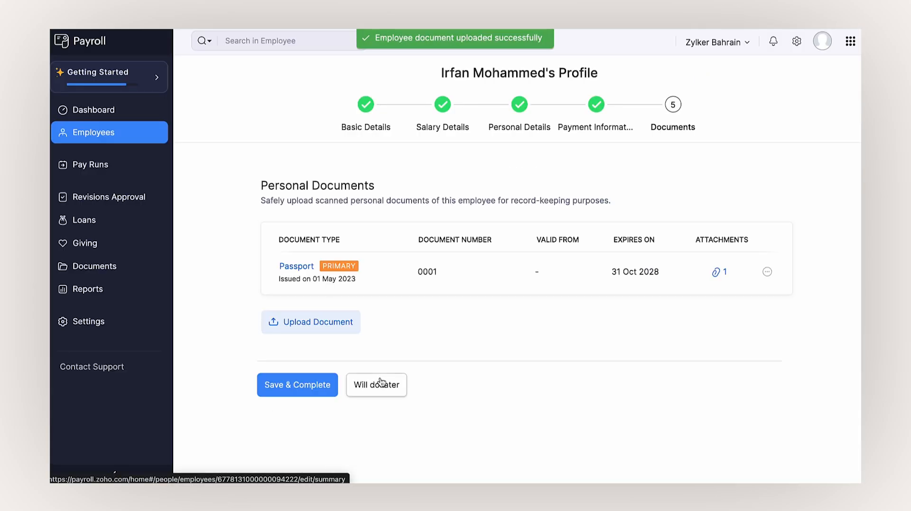
{"action": "left_click", "coordinate": [304, 387]}
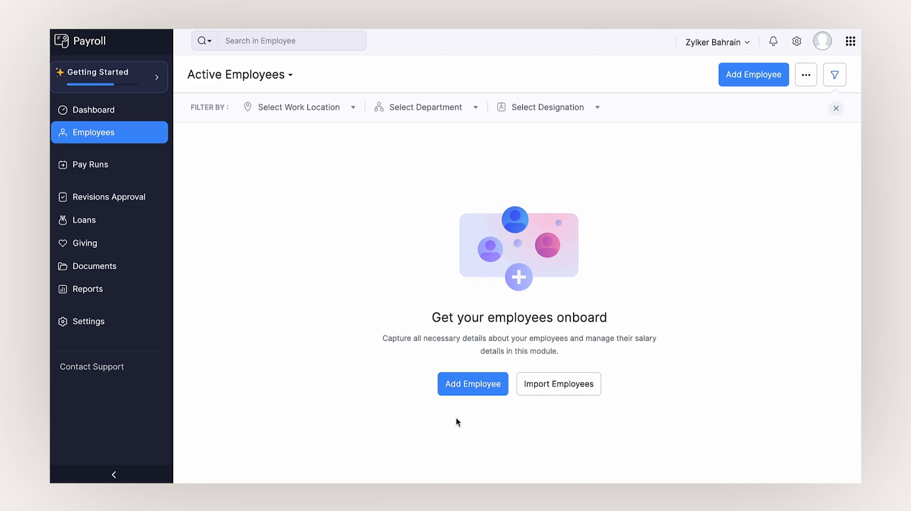
- Start an employee import and attach Employee Data CSV.csv
{"action": "left_click", "coordinate": [565, 384]}
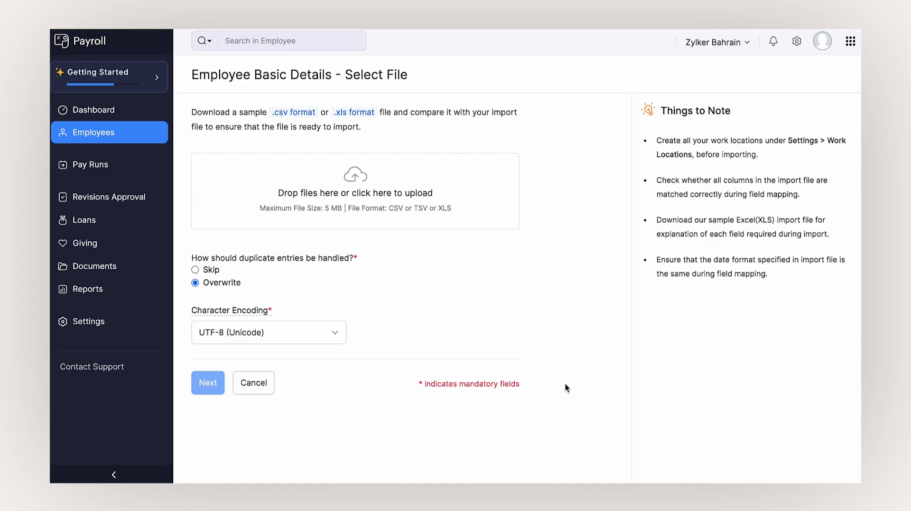
{"action": "left_click", "coordinate": [364, 180]}
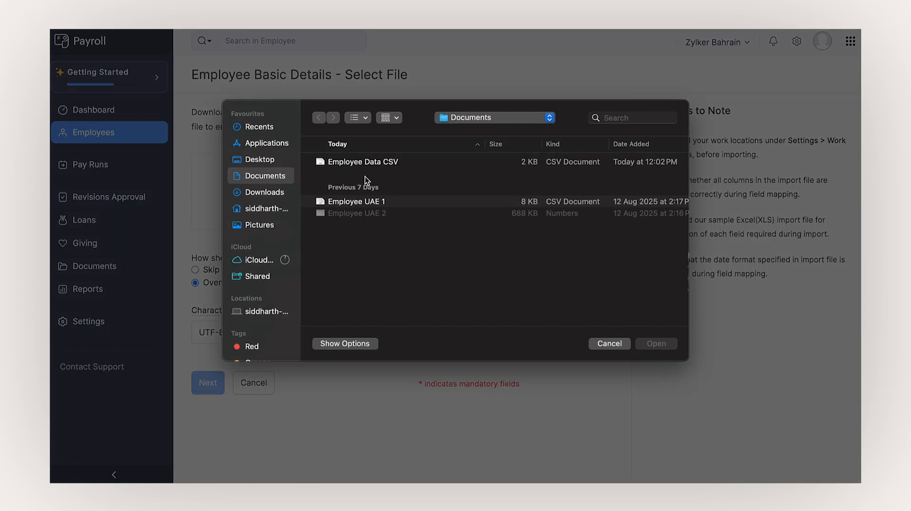
{"action": "left_click", "coordinate": [369, 165]}
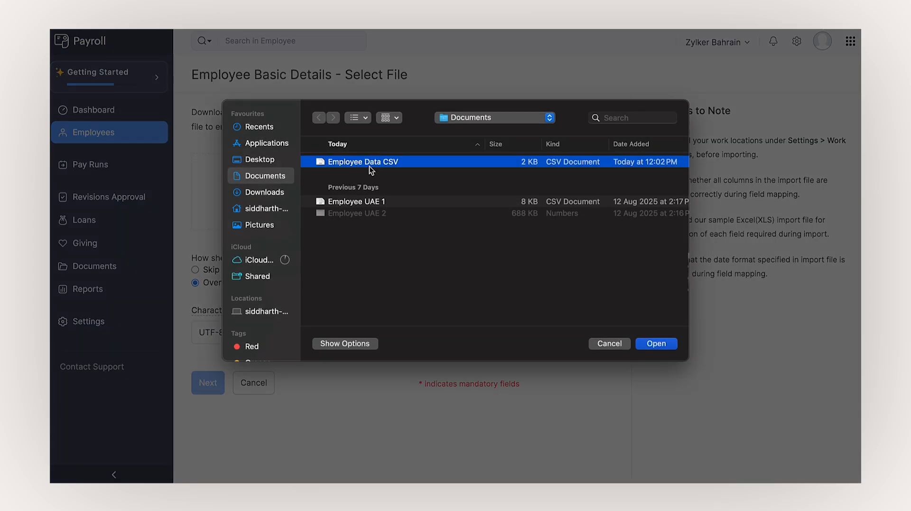
{"action": "left_click", "coordinate": [653, 346]}
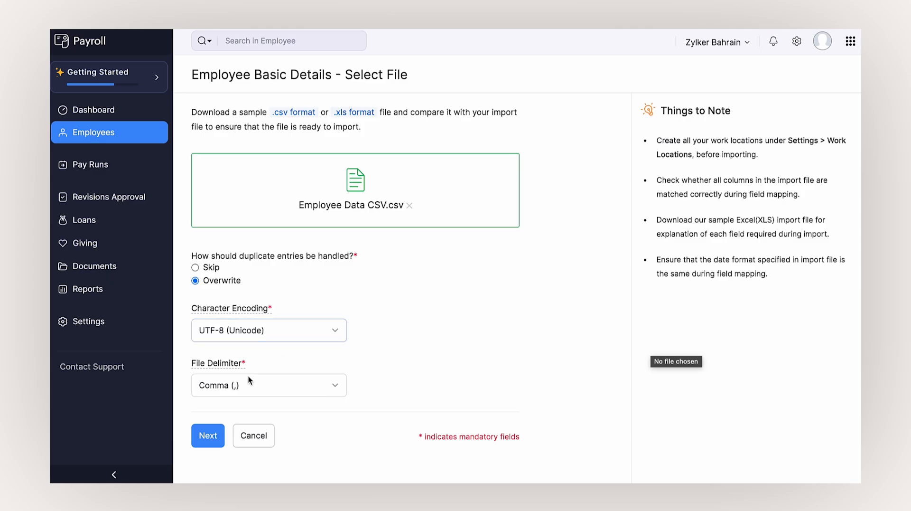
- Keep the automatic field mapping and import the six employee records
{"action": "left_click", "coordinate": [218, 435]}
{"action": "scroll", "coordinate": [402, 391], "scroll_direction": "down", "scroll_amount": 10}
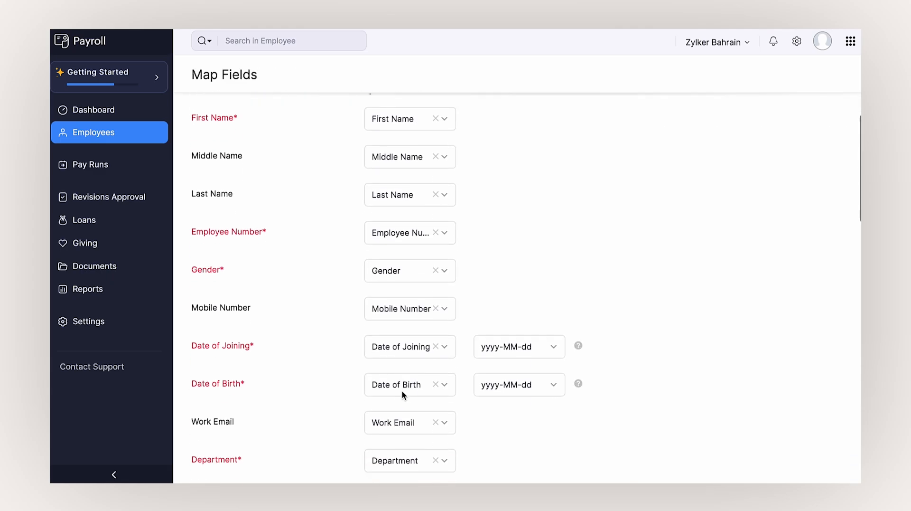
{"action": "scroll", "coordinate": [403, 395], "scroll_direction": "down", "scroll_amount": 10}
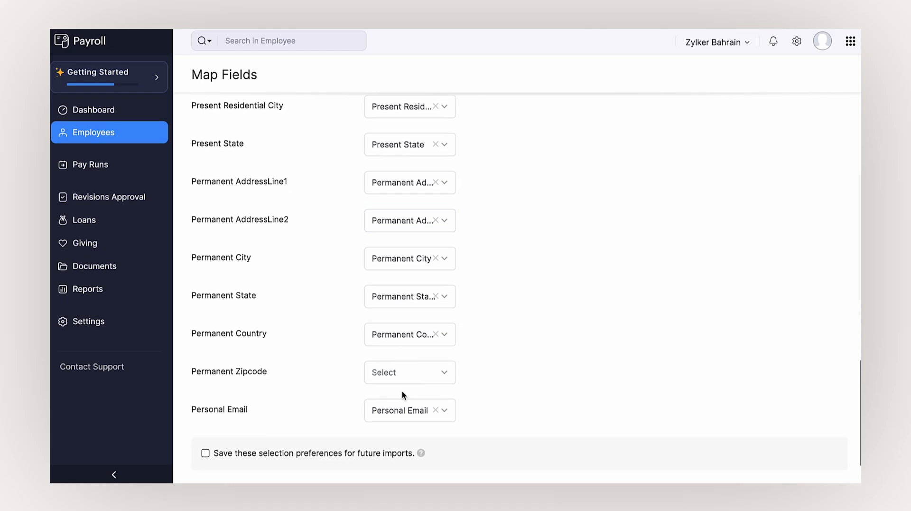
{"action": "scroll", "coordinate": [402, 390], "scroll_direction": "down", "scroll_amount": 3}
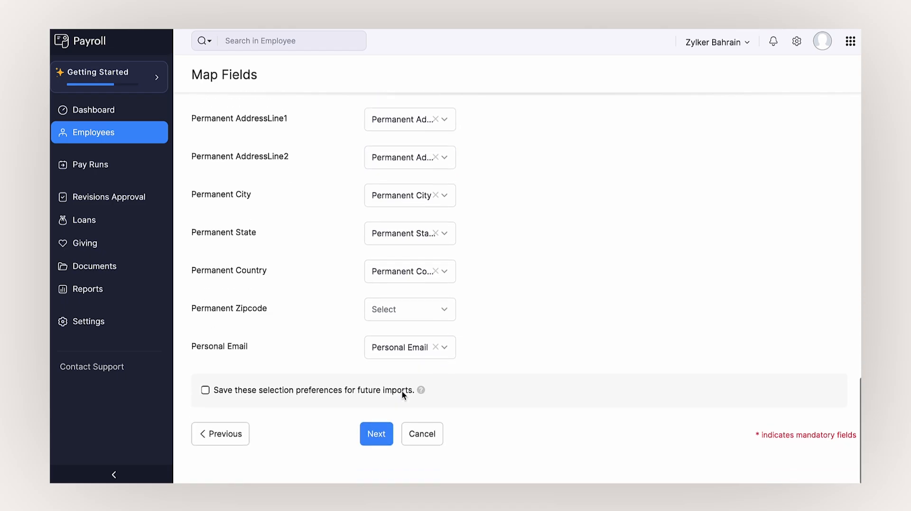
{"action": "left_click", "coordinate": [379, 431]}
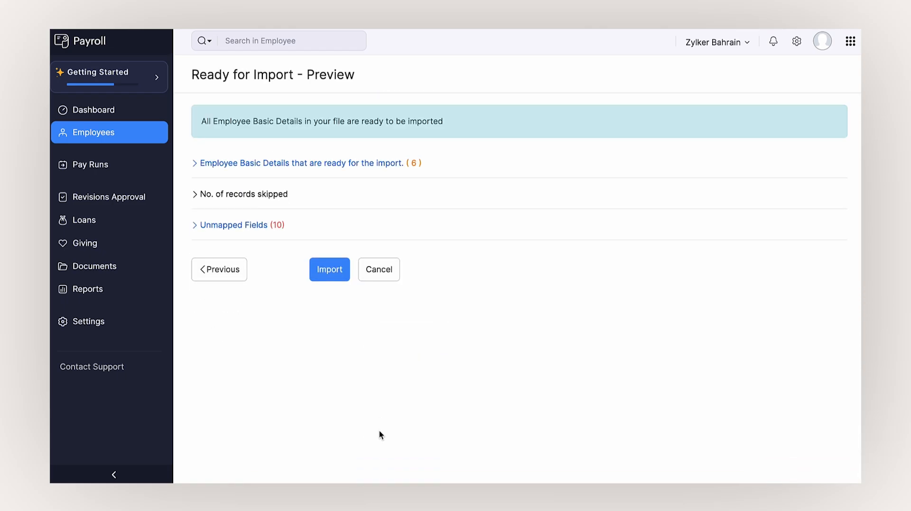
{"action": "left_click", "coordinate": [335, 277]}
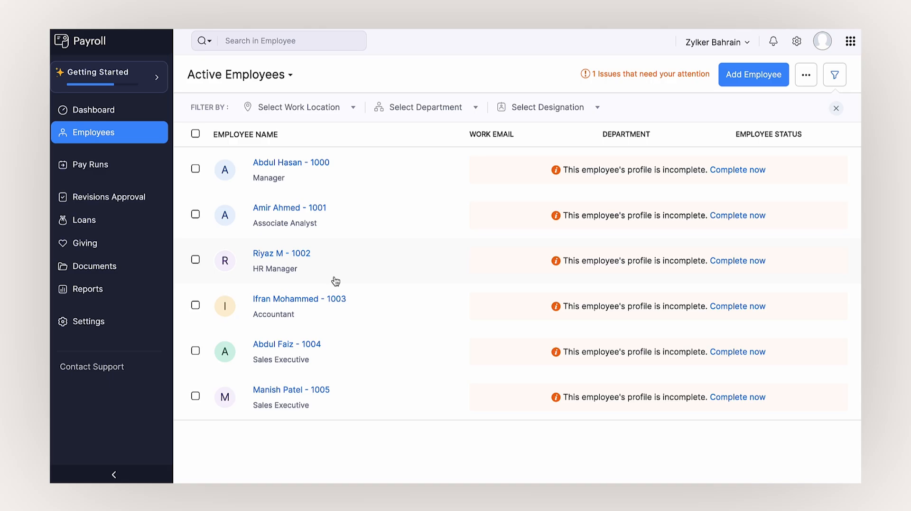
- Open employee 1000's profile and browse its Salary Details, Payslips, Loans and Documents tabs
{"action": "left_click", "coordinate": [307, 190]}
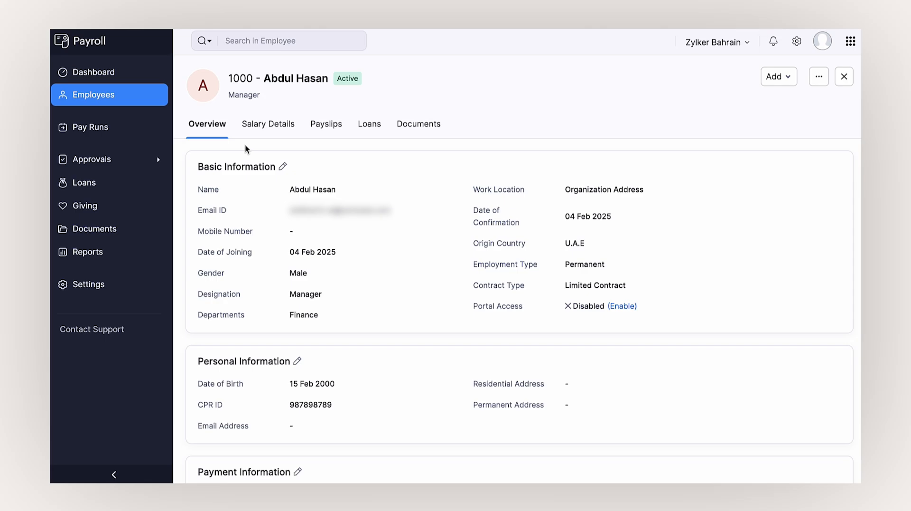
{"action": "left_click", "coordinate": [272, 134]}
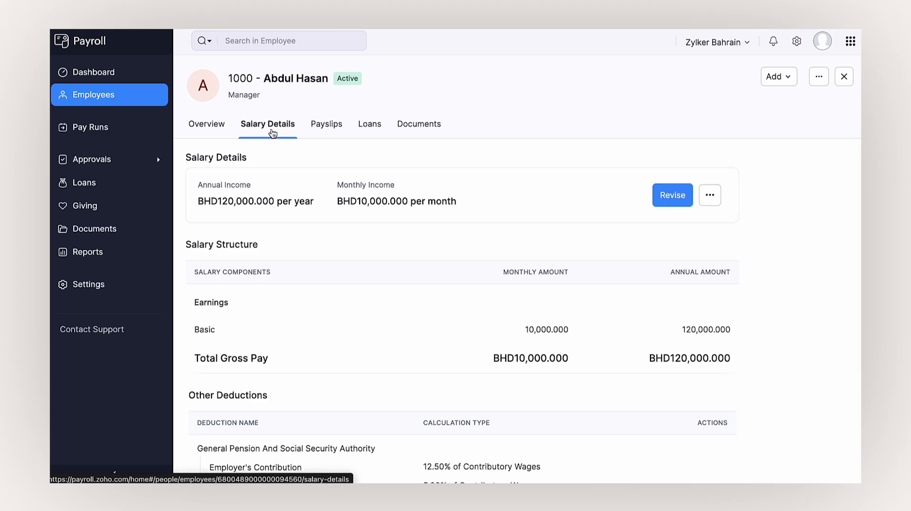
{"action": "left_click", "coordinate": [319, 134]}
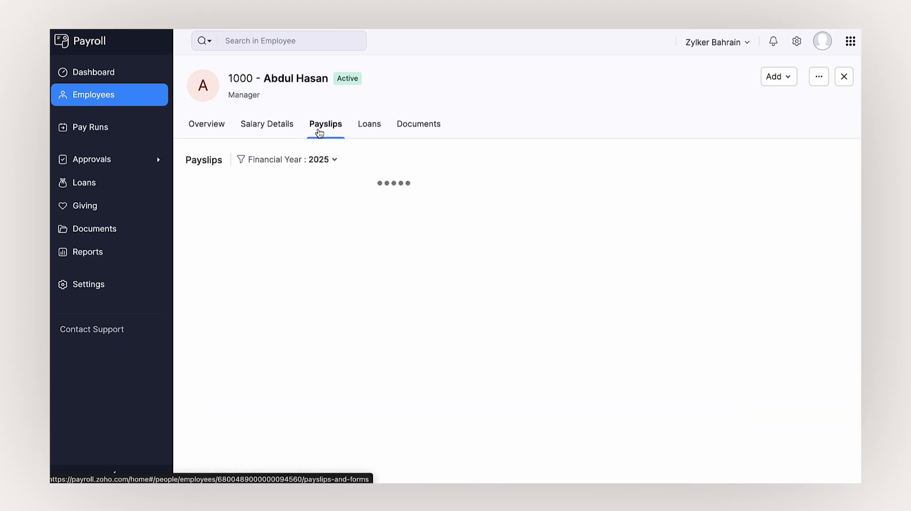
{"action": "left_click", "coordinate": [361, 127]}
{"action": "left_click", "coordinate": [405, 127]}
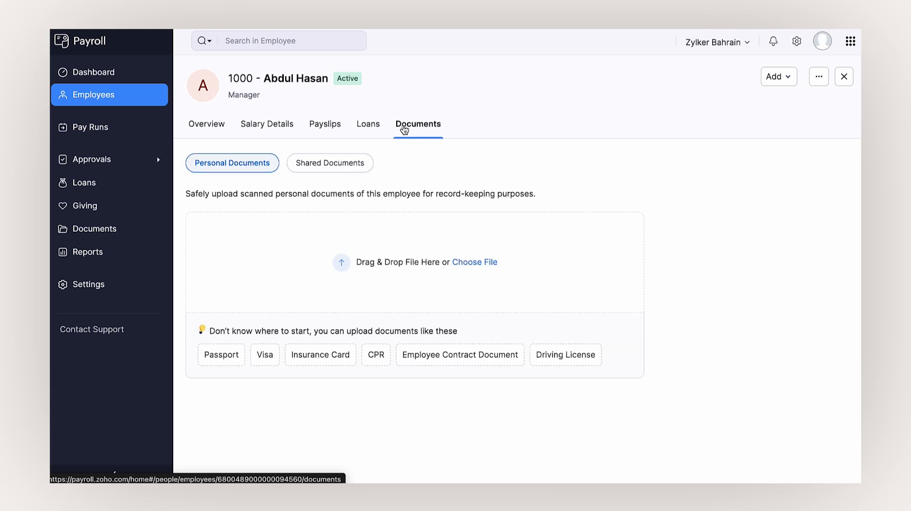
{"action": "left_click", "coordinate": [194, 124]}
{"action": "left_click", "coordinate": [773, 77]}
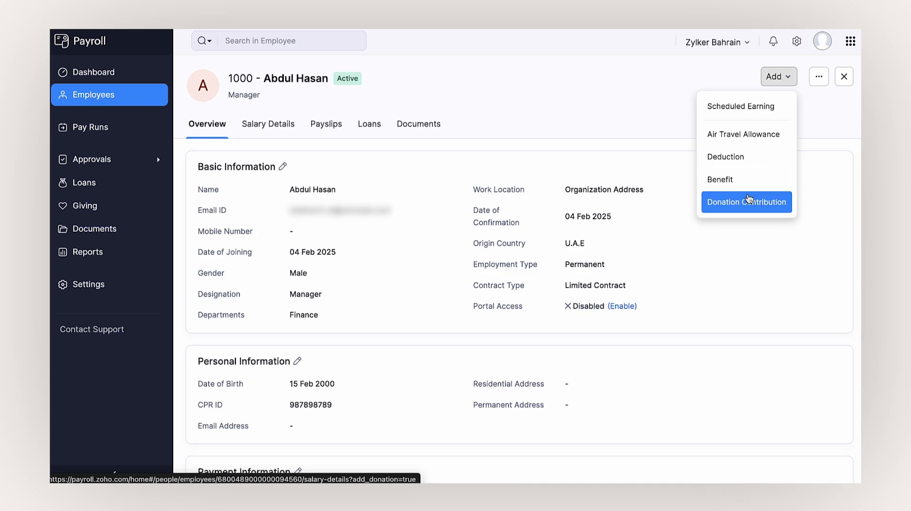
{"action": "left_click", "coordinate": [644, 183]}
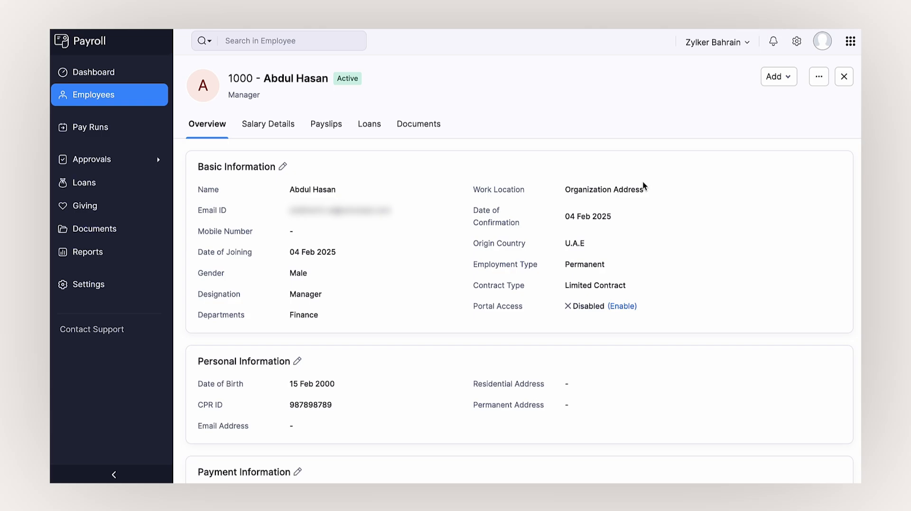
- Start a new salary revision under Approvals for employee 1000
{"action": "left_click", "coordinate": [122, 159]}
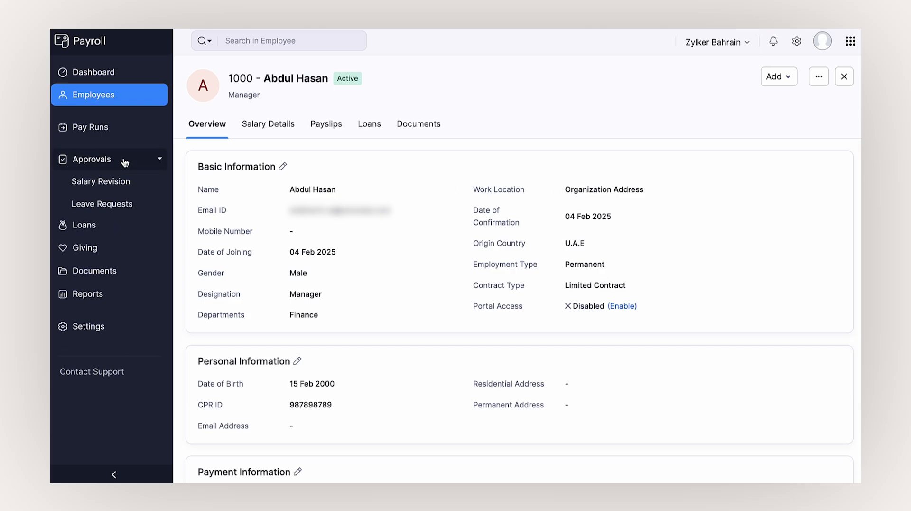
{"action": "left_click", "coordinate": [124, 174]}
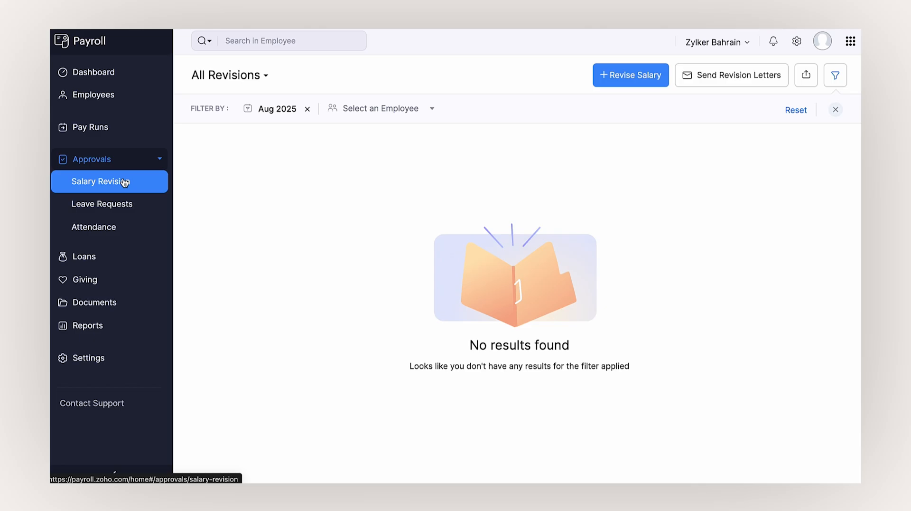
{"action": "left_click", "coordinate": [612, 75]}
{"action": "left_click", "coordinate": [282, 132]}
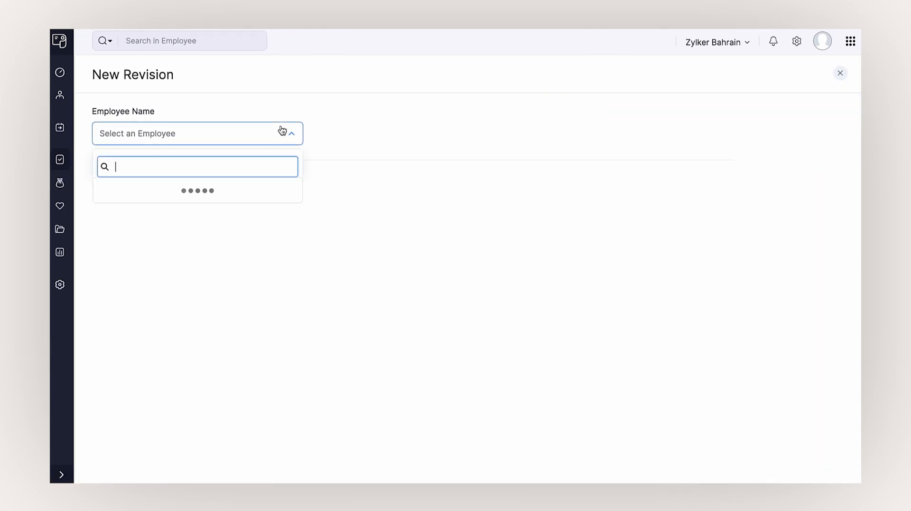
{"action": "left_click", "coordinate": [248, 191]}
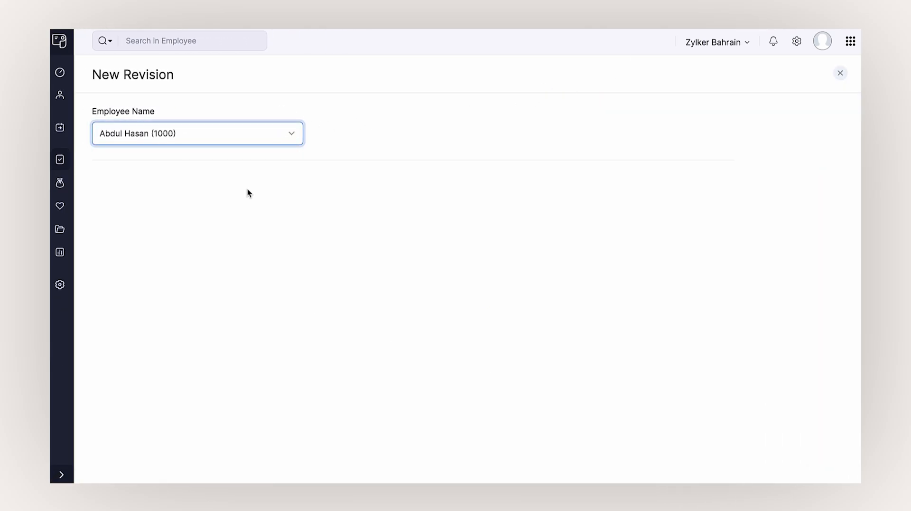
- Set Housing Allowance to 230, effective and payout month Aug 2025, and submit
{"action": "scroll", "coordinate": [247, 190], "scroll_direction": "down", "scroll_amount": 3}
{"action": "left_click", "coordinate": [480, 246]}
{"action": "type", "text": "230.000"}
{"action": "left_click", "coordinate": [425, 307]}
{"action": "scroll", "coordinate": [424, 307], "scroll_direction": "down", "scroll_amount": 5}
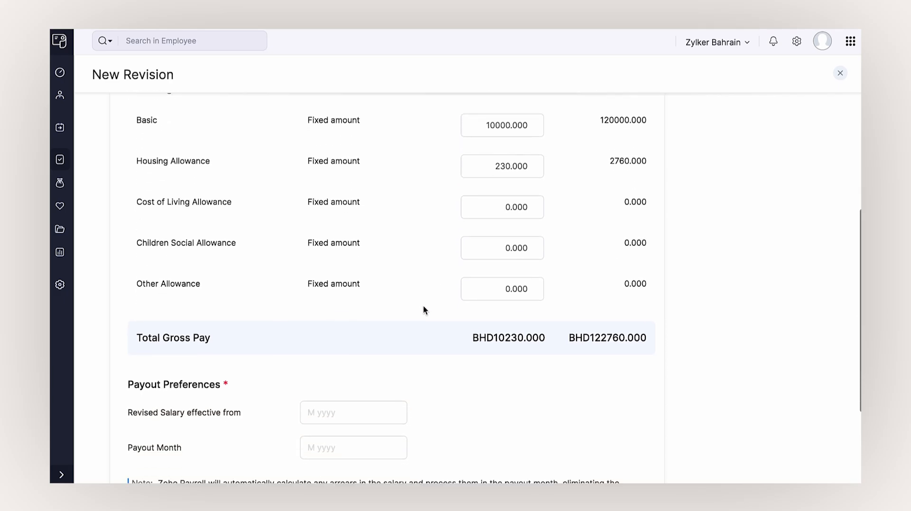
{"action": "left_click", "coordinate": [362, 270]}
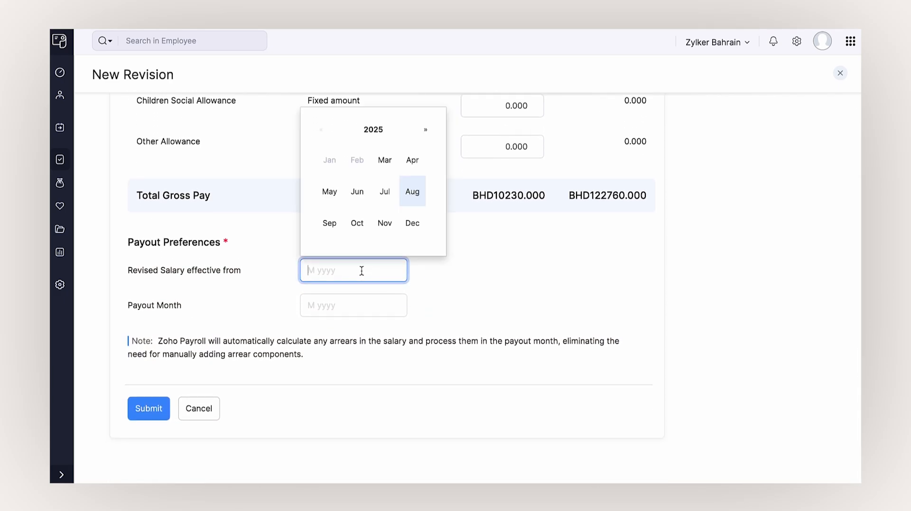
{"action": "left_click", "coordinate": [405, 196]}
{"action": "left_click", "coordinate": [347, 296]}
{"action": "left_click", "coordinate": [412, 223]}
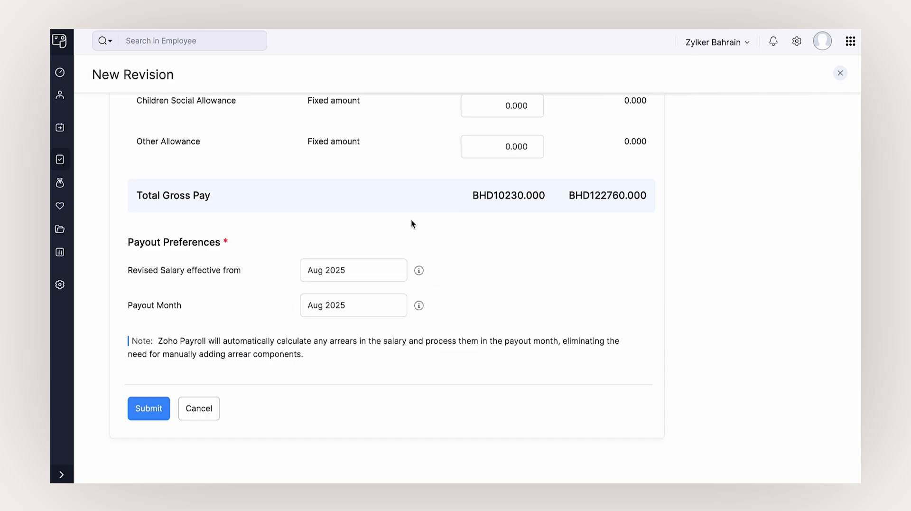
{"action": "left_click", "coordinate": [164, 411]}
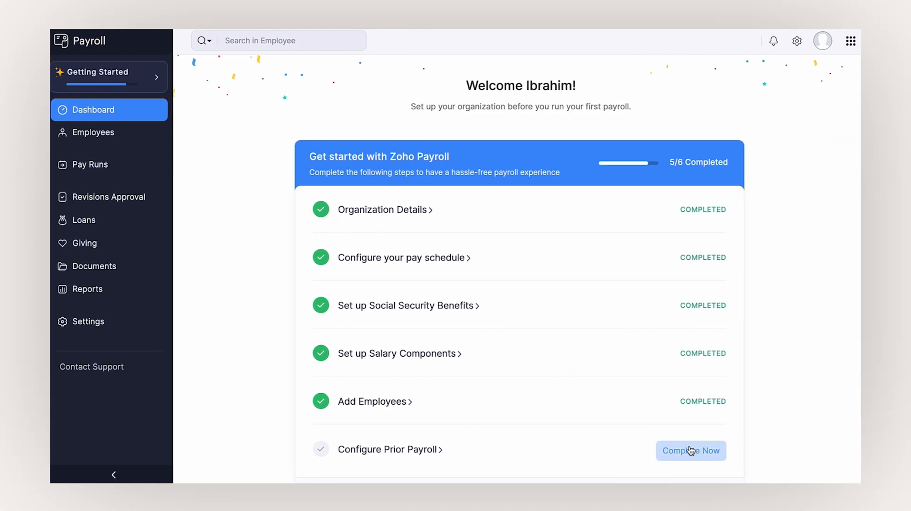
- Choose Complete Now for Configure Prior Payroll on the Getting Started checklist
{"action": "left_click", "coordinate": [694, 448]}
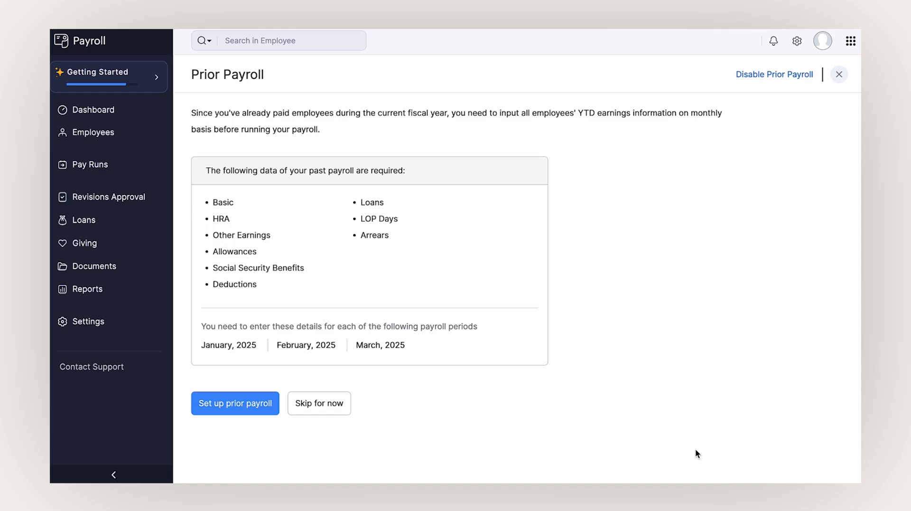
- Begin prior payroll setup, review the six employees, and proceed to Pay Information
{"action": "left_click", "coordinate": [247, 411]}
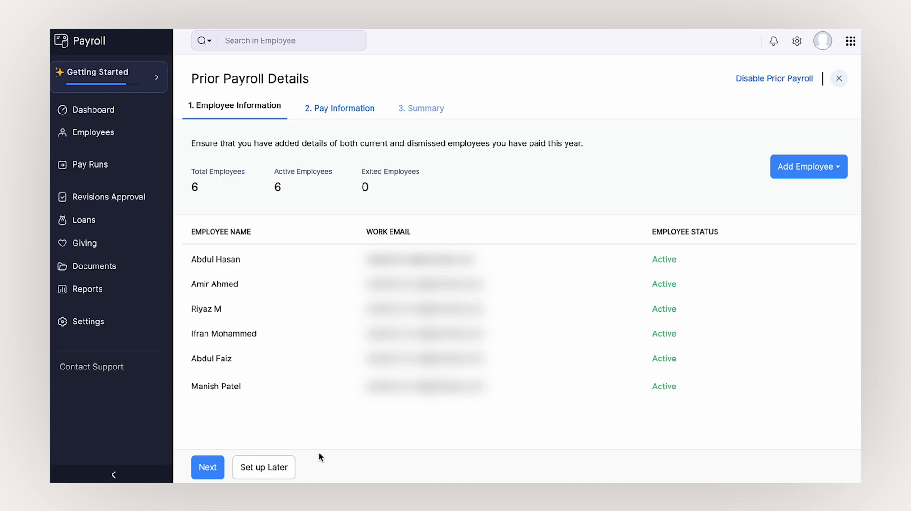
{"action": "left_click", "coordinate": [219, 467]}
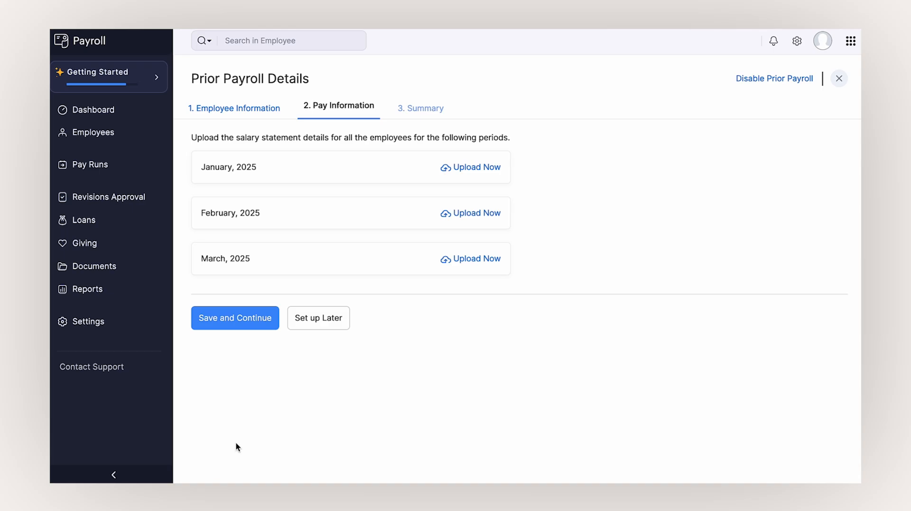
- Import the Prior payroll bH file as pay data, keeping the automatic field mapping
{"action": "left_click", "coordinate": [446, 168]}
{"action": "left_click", "coordinate": [447, 168]}
{"action": "left_click", "coordinate": [431, 164]}
{"action": "left_click", "coordinate": [652, 342]}
{"action": "left_click", "coordinate": [208, 384]}
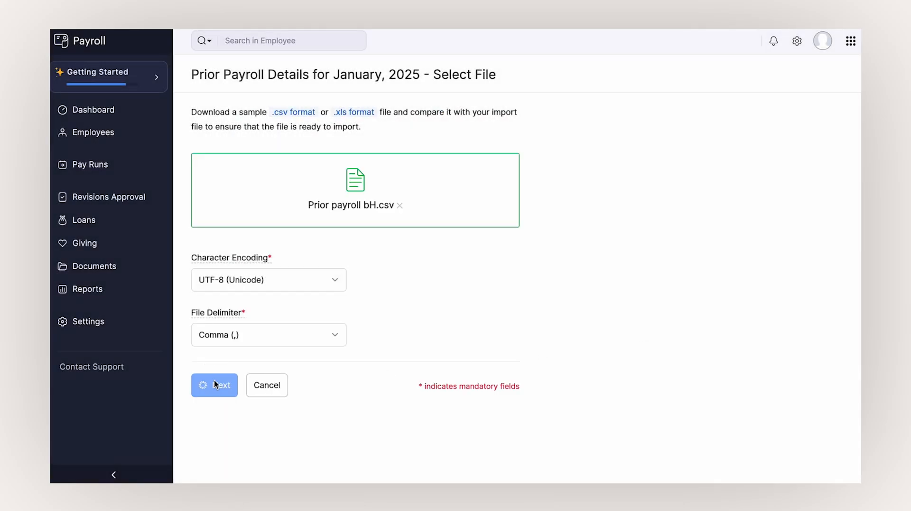
{"action": "scroll", "coordinate": [387, 390], "scroll_direction": "down", "scroll_amount": 10}
{"action": "scroll", "coordinate": [389, 389], "scroll_direction": "down", "scroll_amount": 6}
{"action": "left_click", "coordinate": [376, 432]}
{"action": "left_click", "coordinate": [340, 279]}
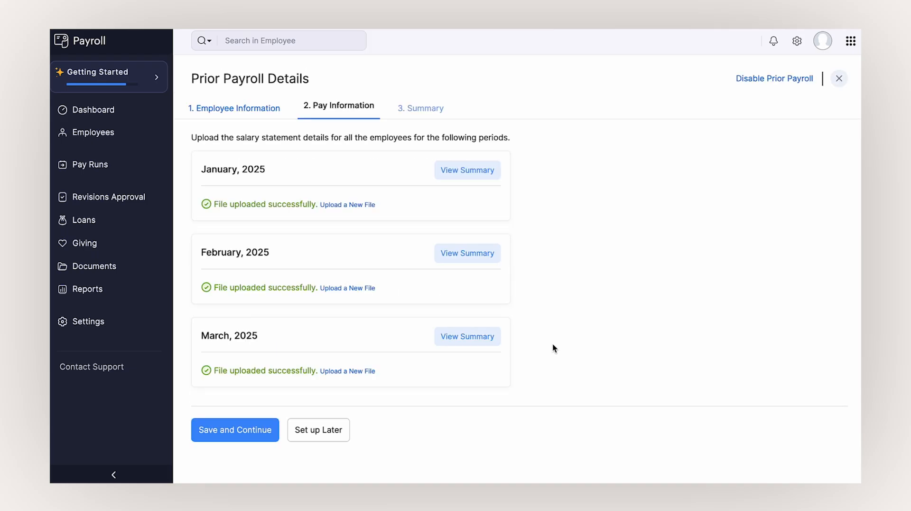
- Save the pay information and submit the BHD 127,500.000 prior payroll summary as final
{"action": "left_click", "coordinate": [256, 432]}
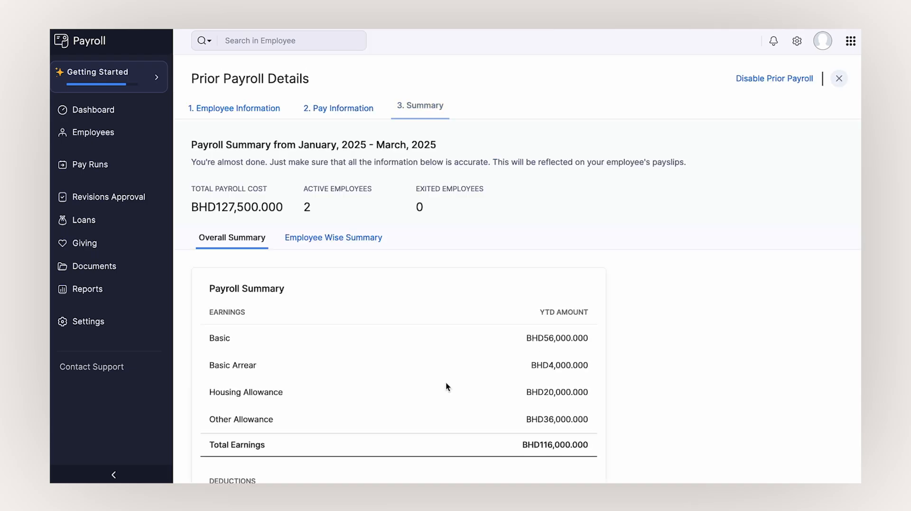
{"action": "scroll", "coordinate": [446, 386], "scroll_direction": "down", "scroll_amount": 5}
{"action": "scroll", "coordinate": [446, 385], "scroll_direction": "down", "scroll_amount": 1}
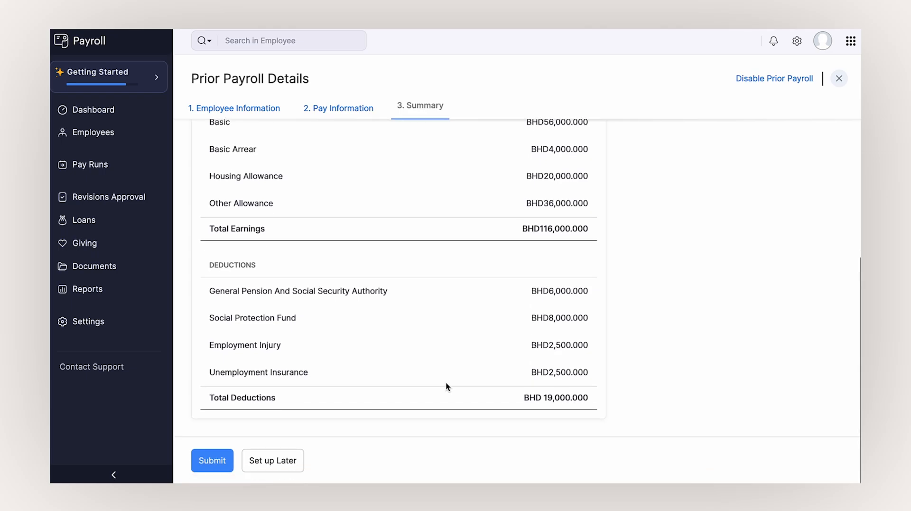
{"action": "left_click", "coordinate": [223, 459]}
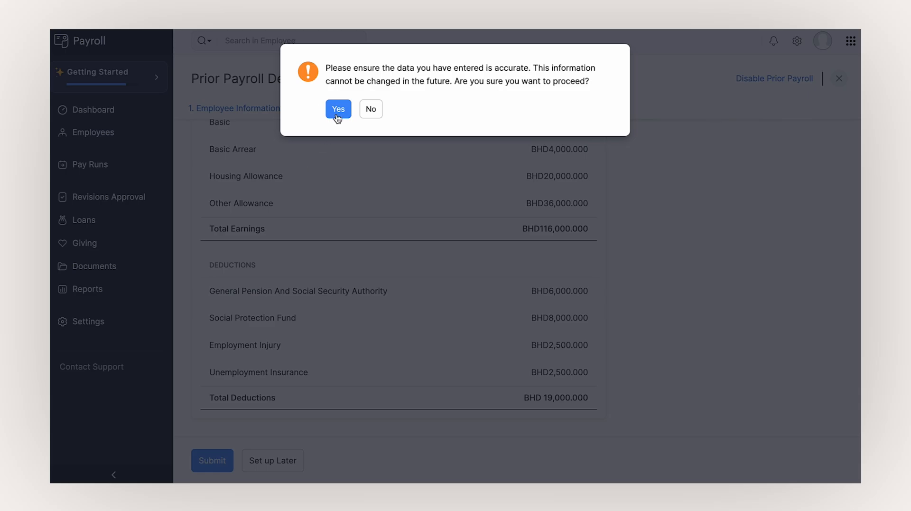
{"action": "left_click", "coordinate": [338, 115]}
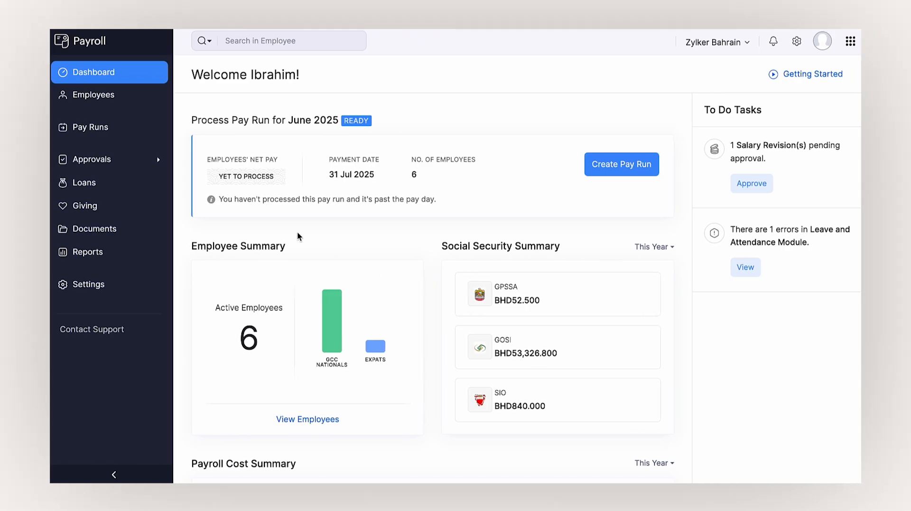
- Create the June 2025 regular pay run draft and open the first employee's pay details
{"action": "left_click", "coordinate": [127, 137]}
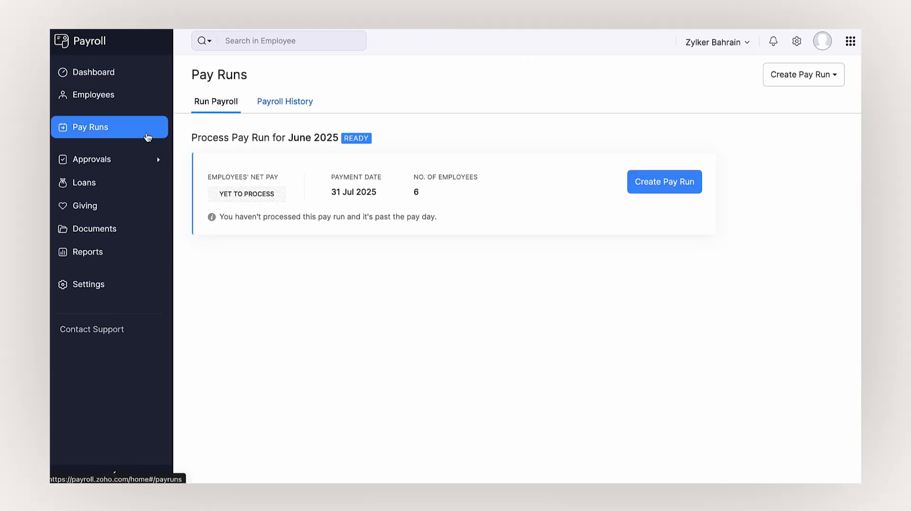
{"action": "left_click", "coordinate": [663, 173]}
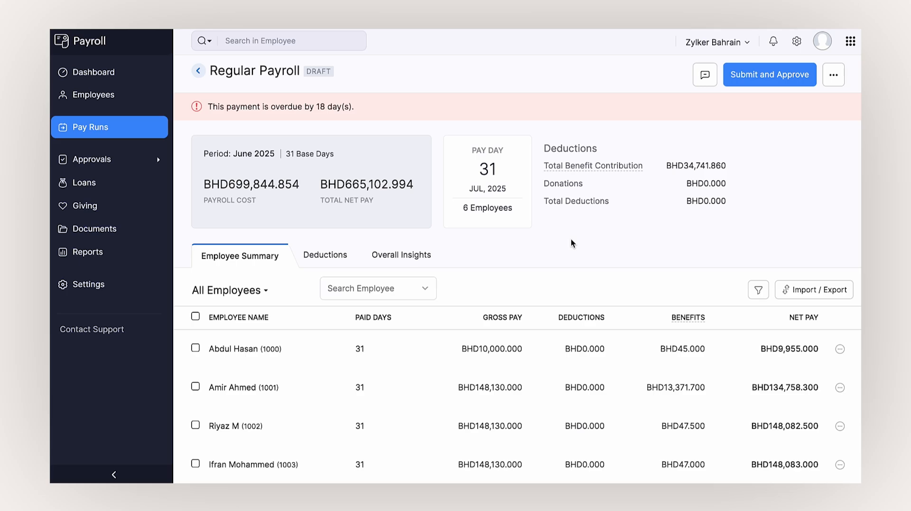
{"action": "left_click", "coordinate": [571, 352]}
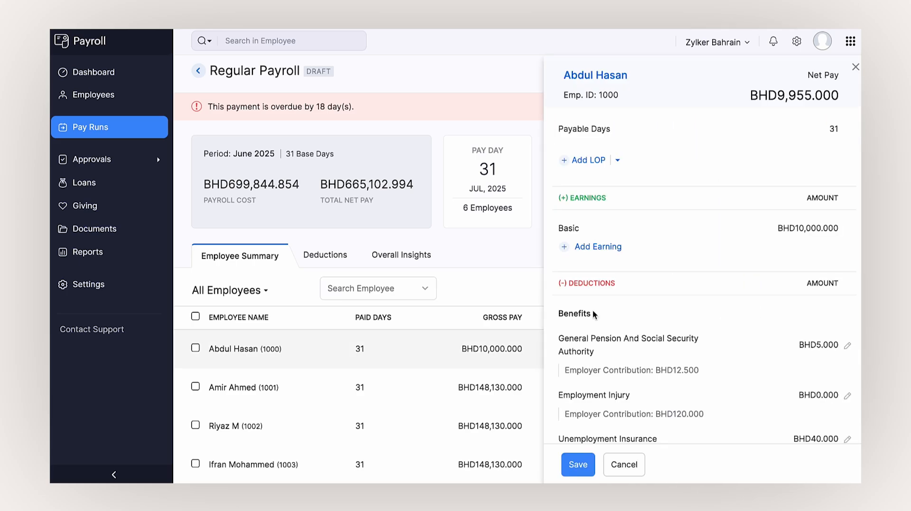
- Add a 0-day loss-of-pay entry for the first employee and save their pay details
{"action": "left_click", "coordinate": [579, 157]}
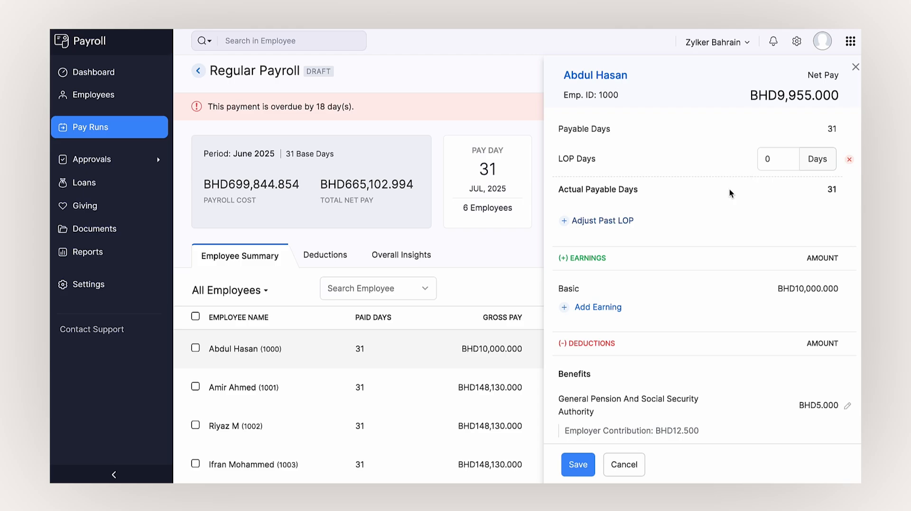
{"action": "left_click", "coordinate": [611, 307]}
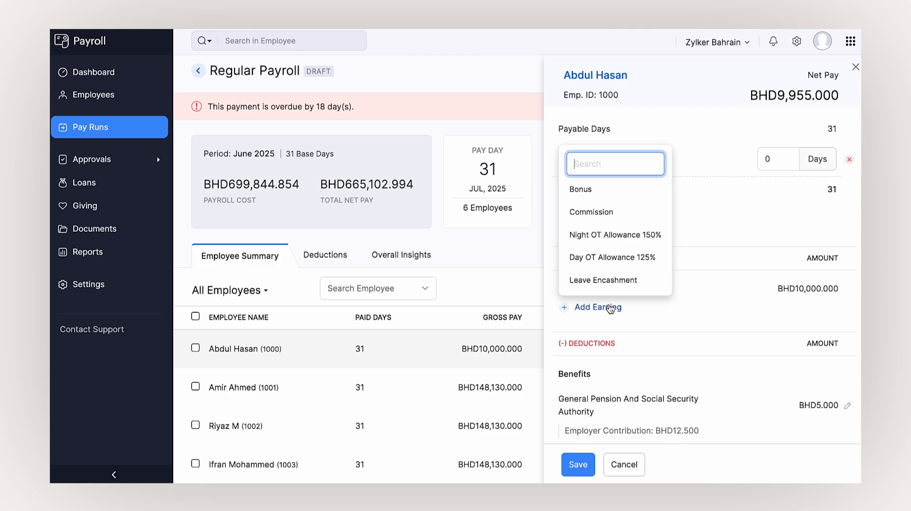
{"action": "key", "text": "Escape"}
{"action": "left_click", "coordinate": [582, 460]}
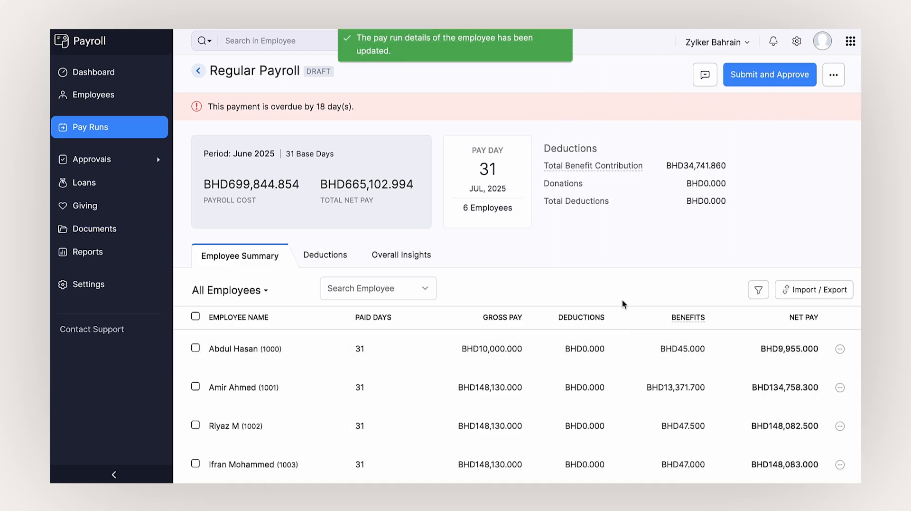
{"action": "left_click", "coordinate": [808, 295]}
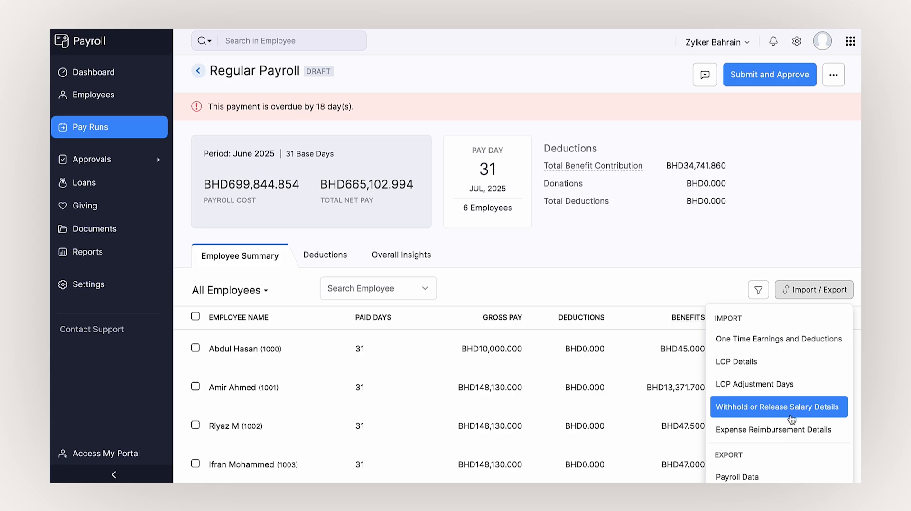
{"action": "scroll", "coordinate": [788, 431], "scroll_direction": "down", "scroll_amount": 2}
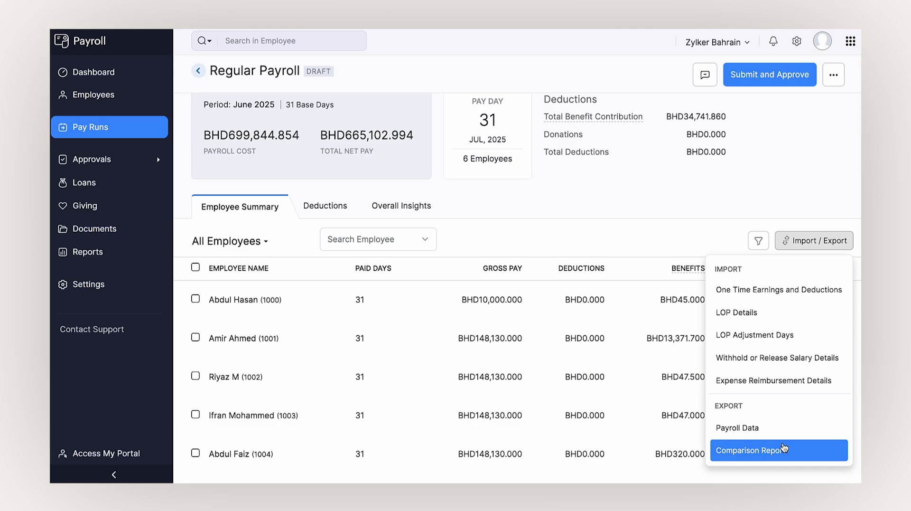
{"action": "left_click", "coordinate": [661, 238]}
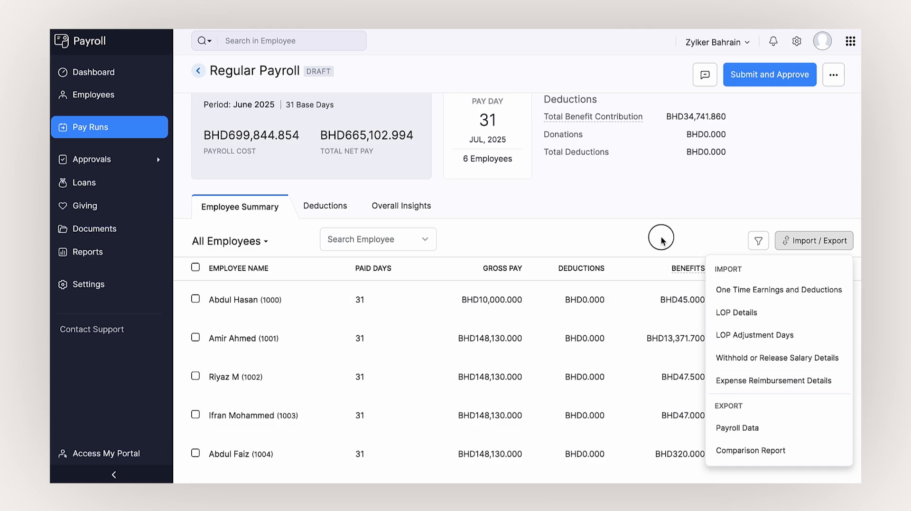
{"action": "scroll", "coordinate": [659, 251], "scroll_direction": "up", "scroll_amount": 2}
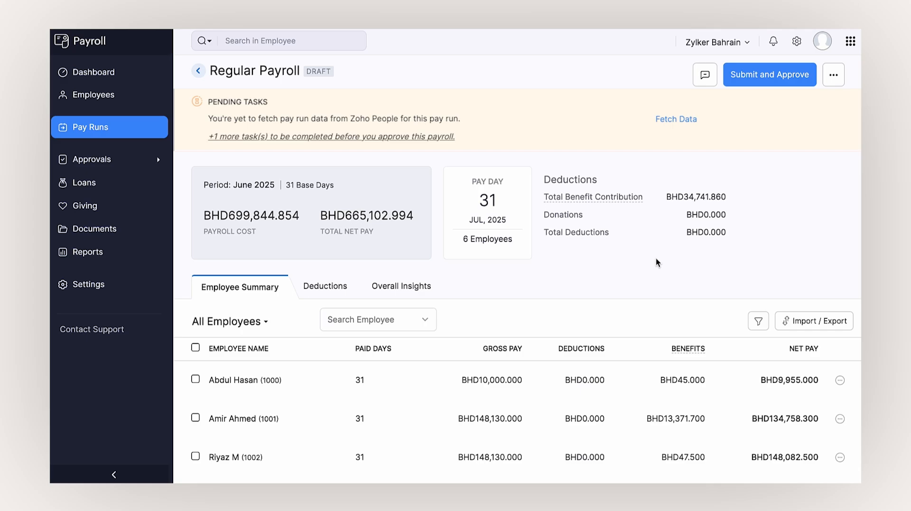
{"action": "left_click", "coordinate": [840, 349]}
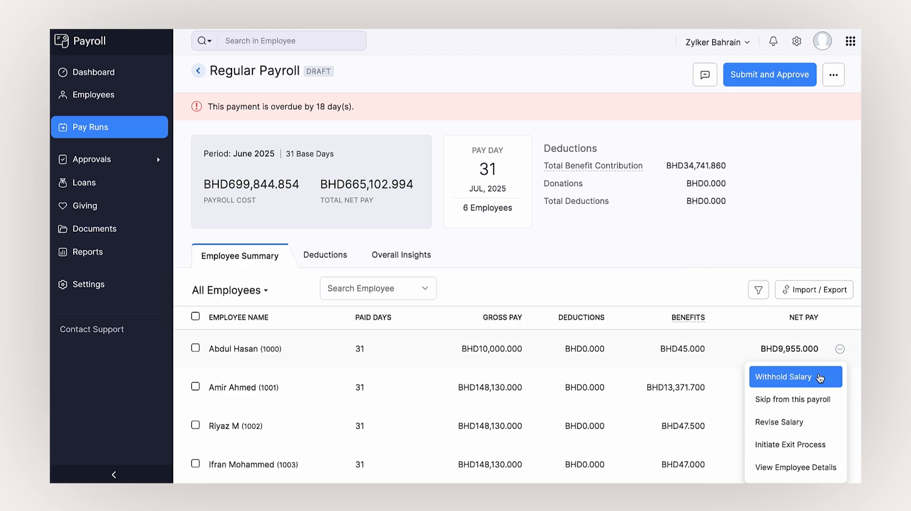
{"action": "left_click", "coordinate": [661, 285]}
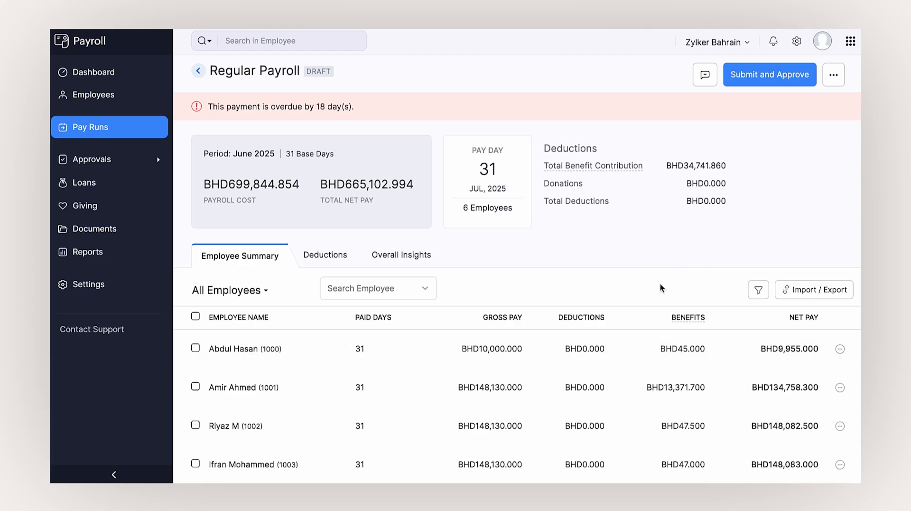
- Submit and approve the June 2025 payroll, then save the wage file and download the bank advice
{"action": "left_click", "coordinate": [754, 81]}
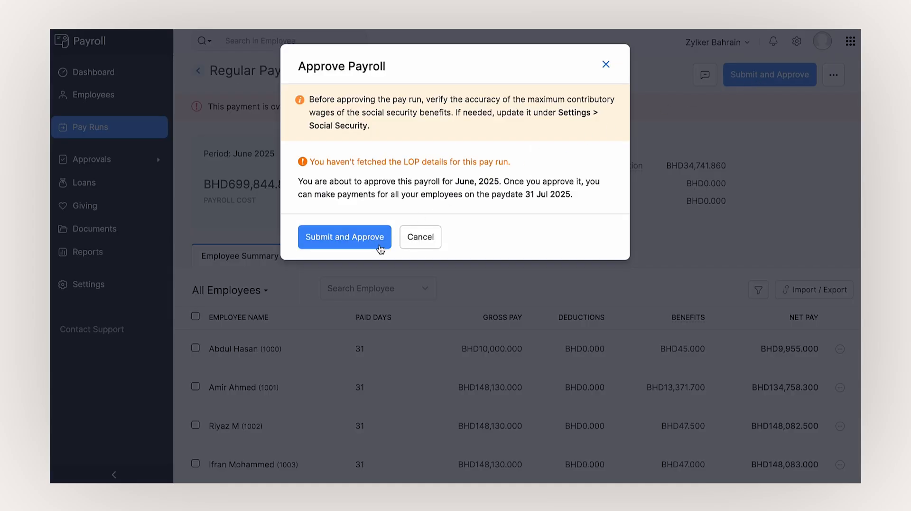
{"action": "key", "text": "Return"}
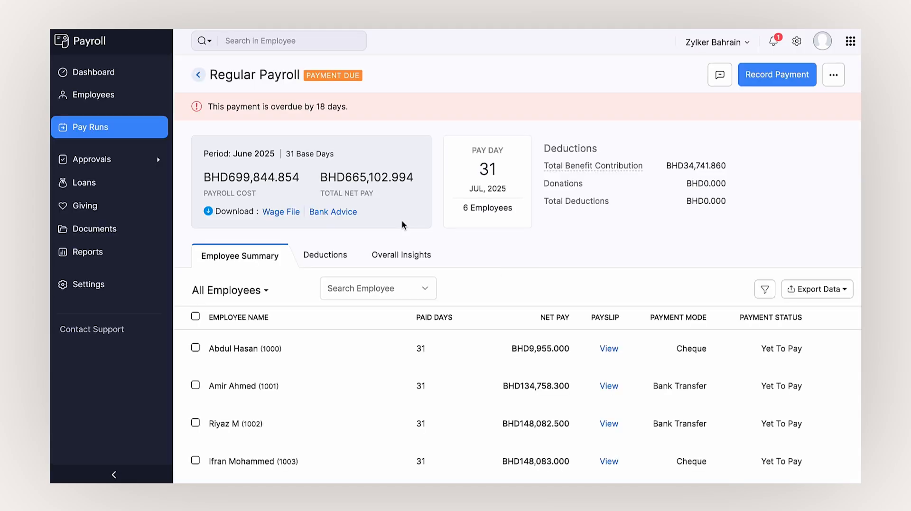
{"action": "left_click", "coordinate": [293, 213]}
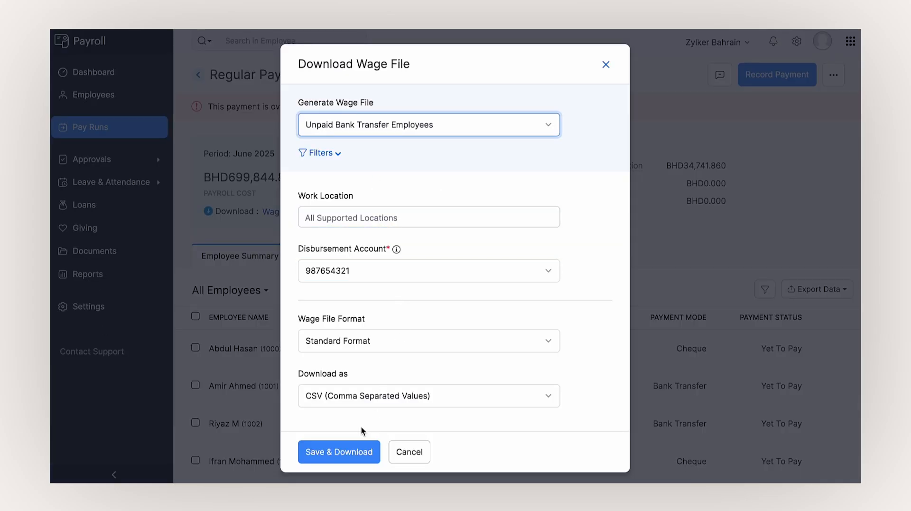
{"action": "left_click", "coordinate": [339, 451]}
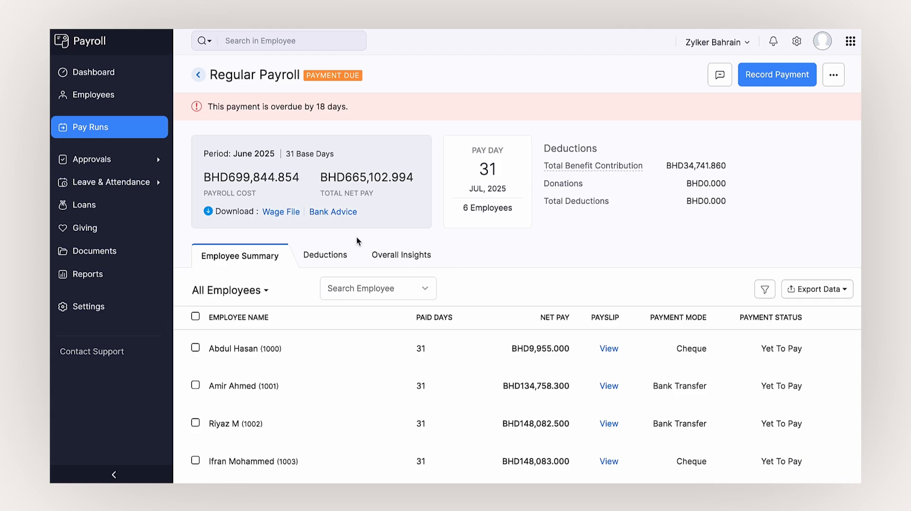
{"action": "left_click", "coordinate": [323, 216]}
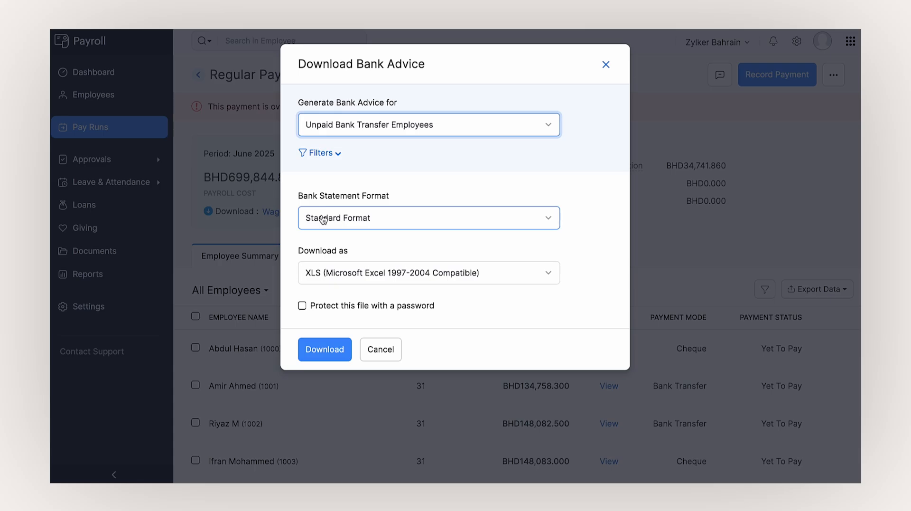
{"action": "left_click", "coordinate": [332, 345]}
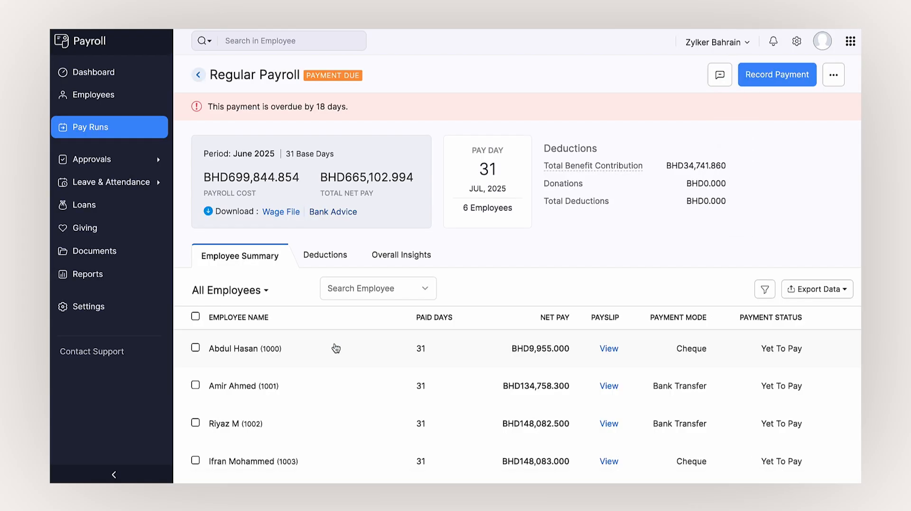
- Record the June 2025 payment with payslip notifications kept, marking everyone Paid on 31 Jul 2025
{"action": "left_click", "coordinate": [755, 85]}
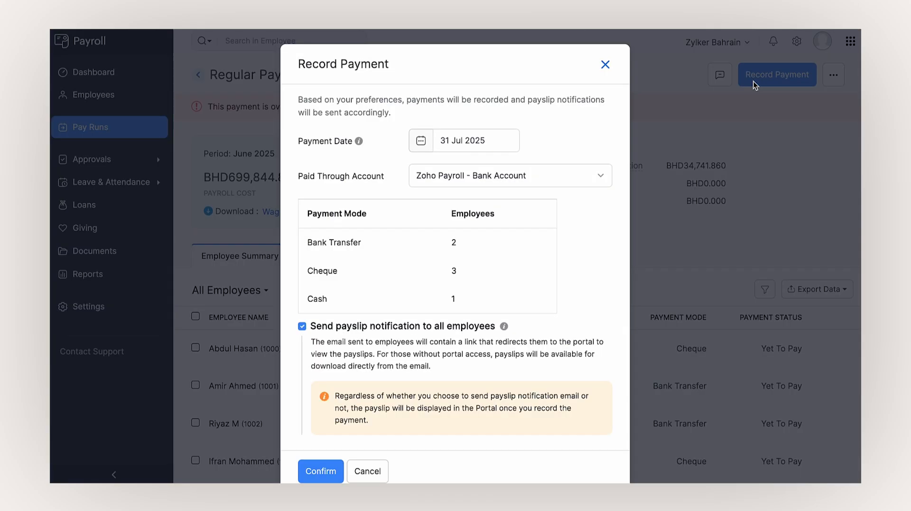
{"action": "scroll", "coordinate": [489, 293], "scroll_direction": "down", "scroll_amount": 1}
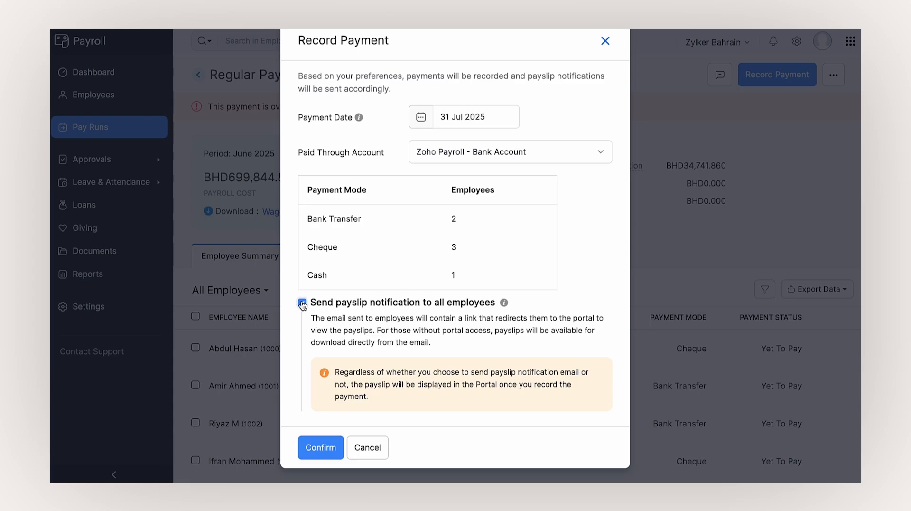
{"action": "left_click", "coordinate": [335, 448]}
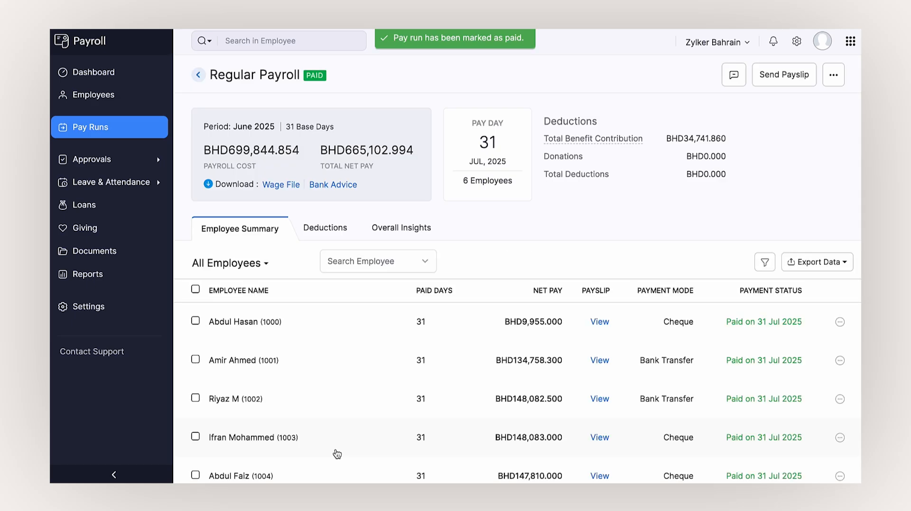
- Try a one-time Bonus payout dated 18 Aug 2025, then discard it
{"action": "left_click", "coordinate": [805, 267]}
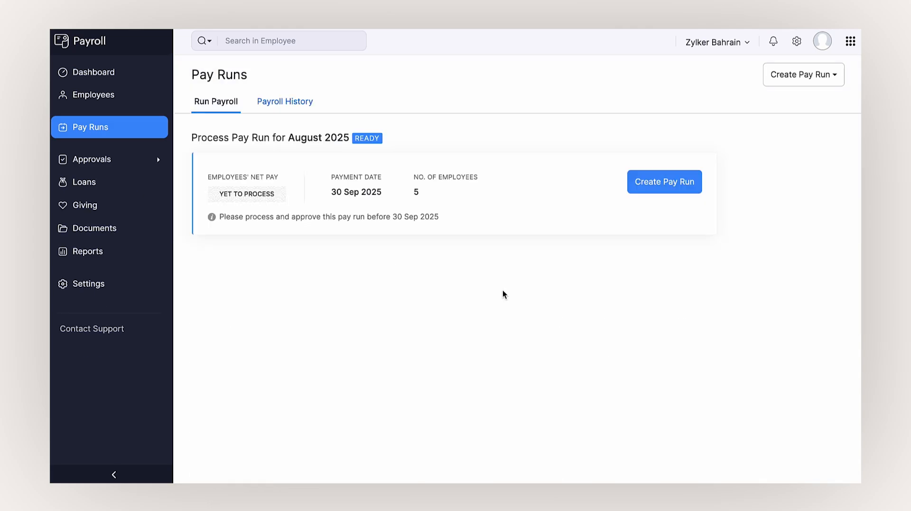
{"action": "left_click", "coordinate": [825, 74]}
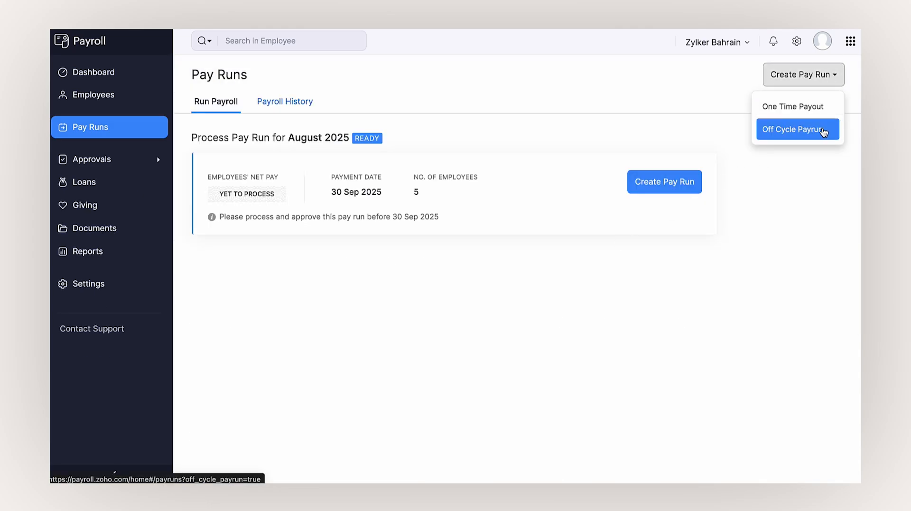
{"action": "left_click", "coordinate": [823, 108]}
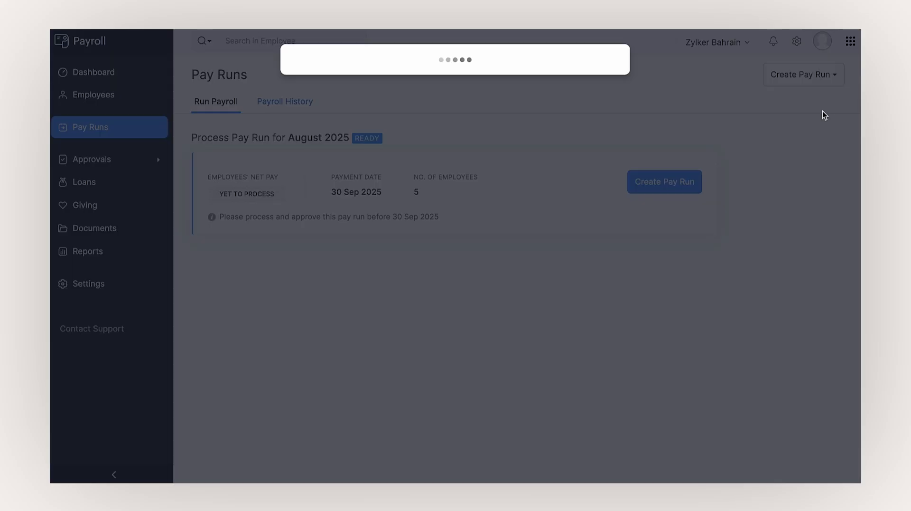
{"action": "left_click", "coordinate": [553, 128]}
{"action": "left_click", "coordinate": [553, 183]}
{"action": "left_click", "coordinate": [553, 183]}
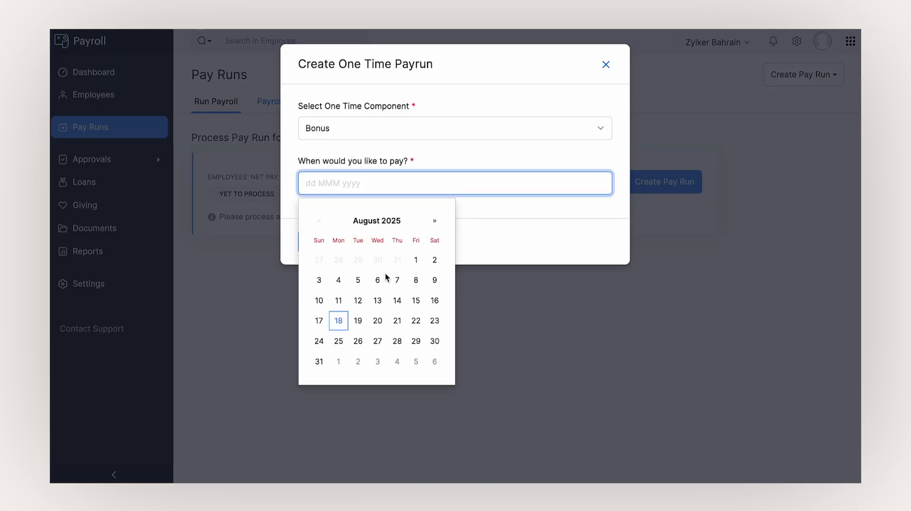
{"action": "left_click", "coordinate": [343, 317]}
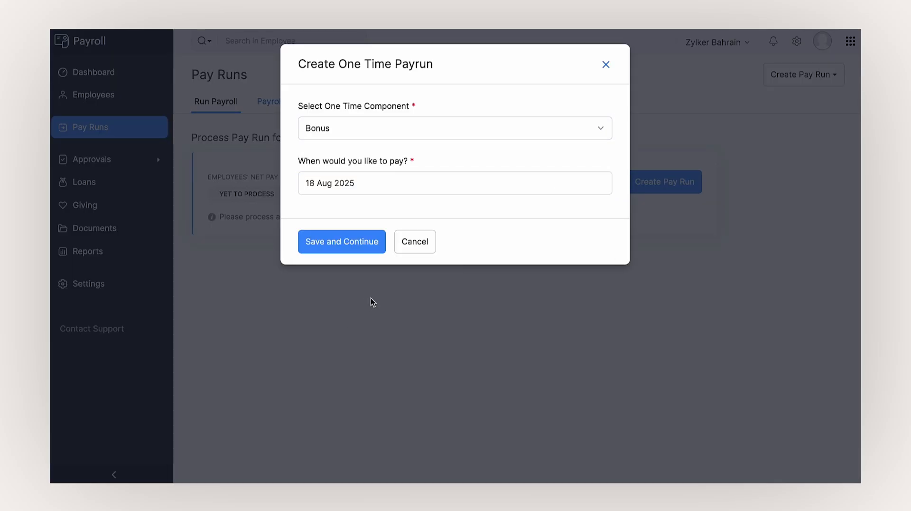
{"action": "left_click", "coordinate": [605, 65]}
- Save an off cycle pay run with pay date 18 Aug 2025
{"action": "left_click", "coordinate": [783, 75]}
{"action": "left_click", "coordinate": [788, 131]}
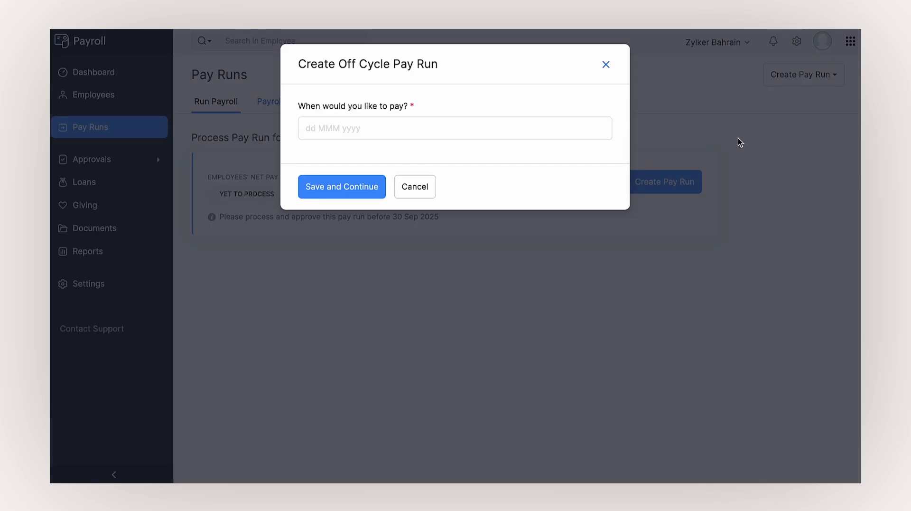
{"action": "left_click", "coordinate": [531, 128]}
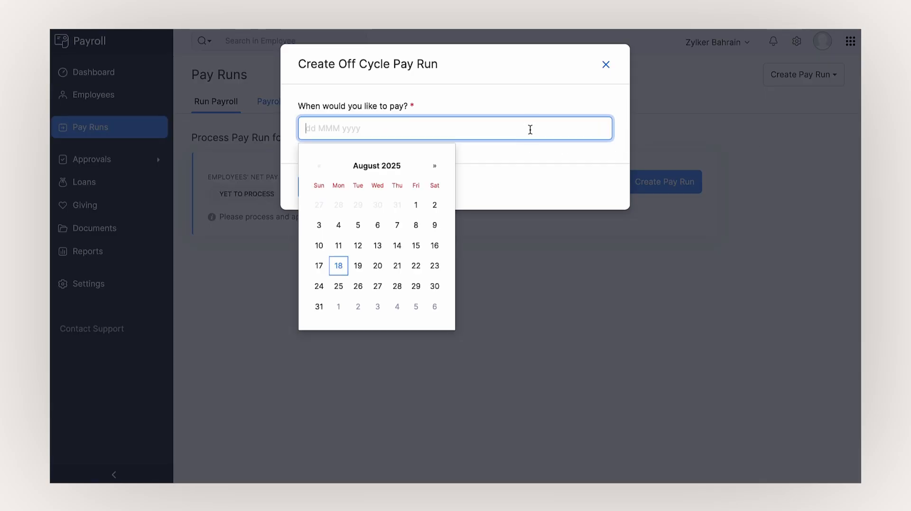
{"action": "left_click", "coordinate": [342, 263]}
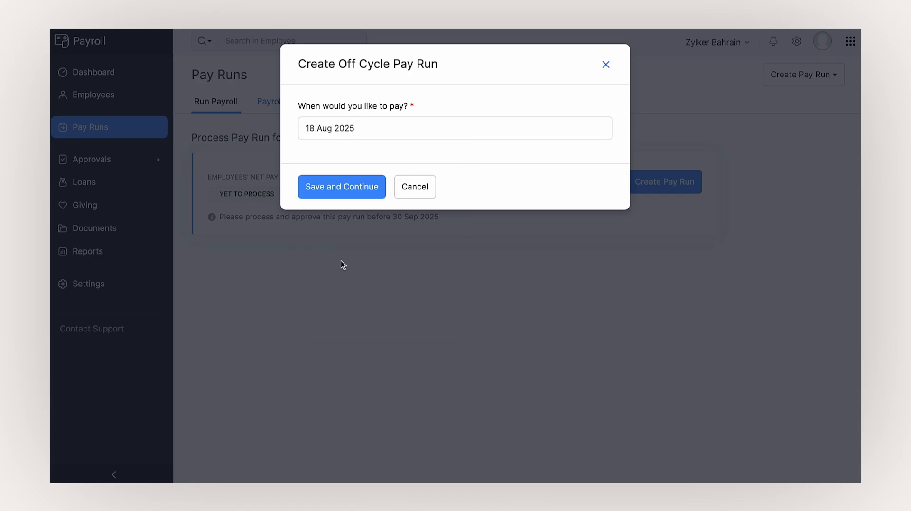
{"action": "left_click", "coordinate": [349, 186]}
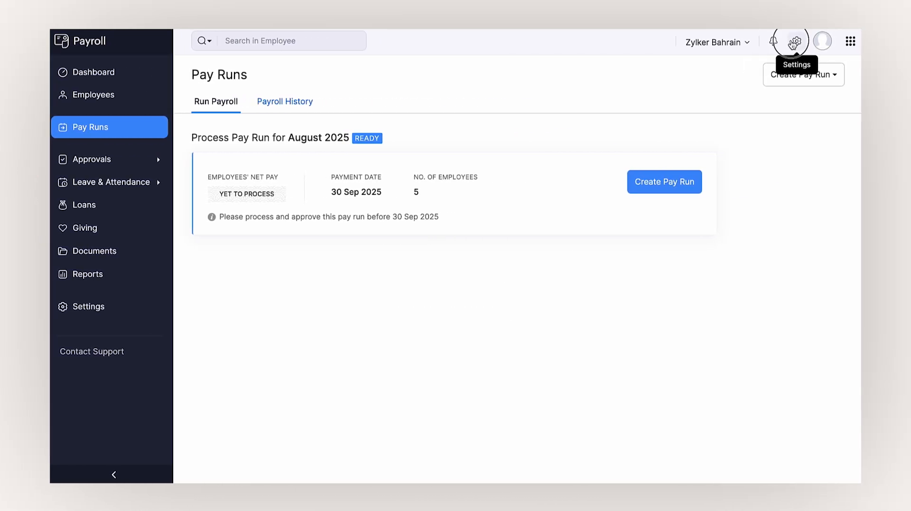
- Create and save a new role named 'Staff' under Users and Roles
{"action": "left_click", "coordinate": [794, 40]}
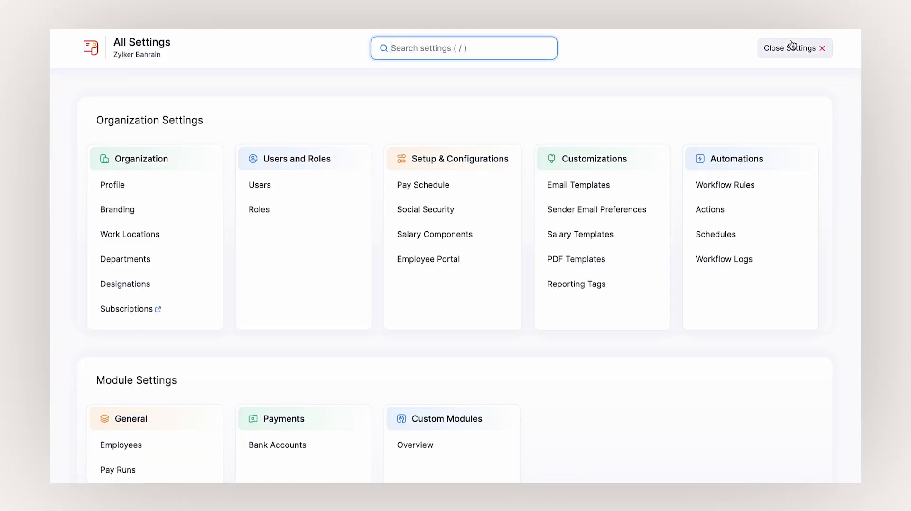
{"action": "left_click", "coordinate": [198, 235]}
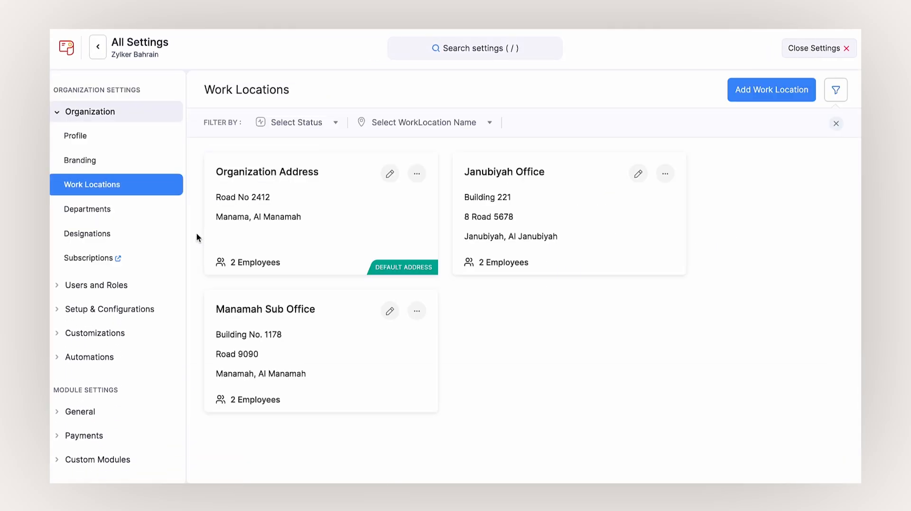
{"action": "left_click", "coordinate": [145, 287]}
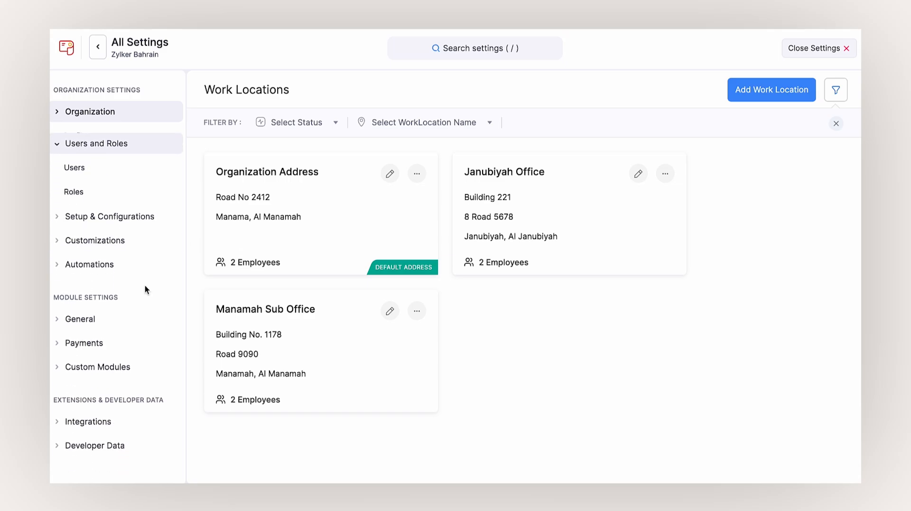
{"action": "left_click", "coordinate": [133, 163]}
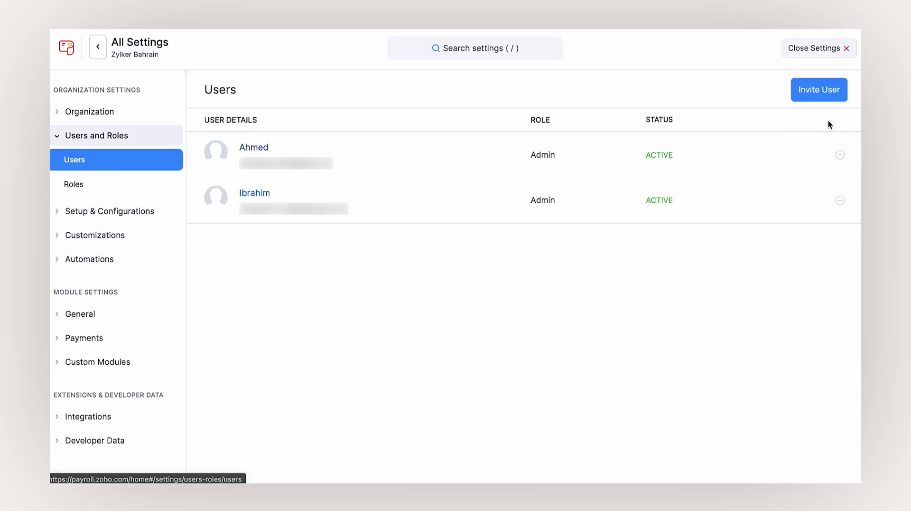
{"action": "left_click", "coordinate": [826, 92]}
{"action": "left_click", "coordinate": [142, 178]}
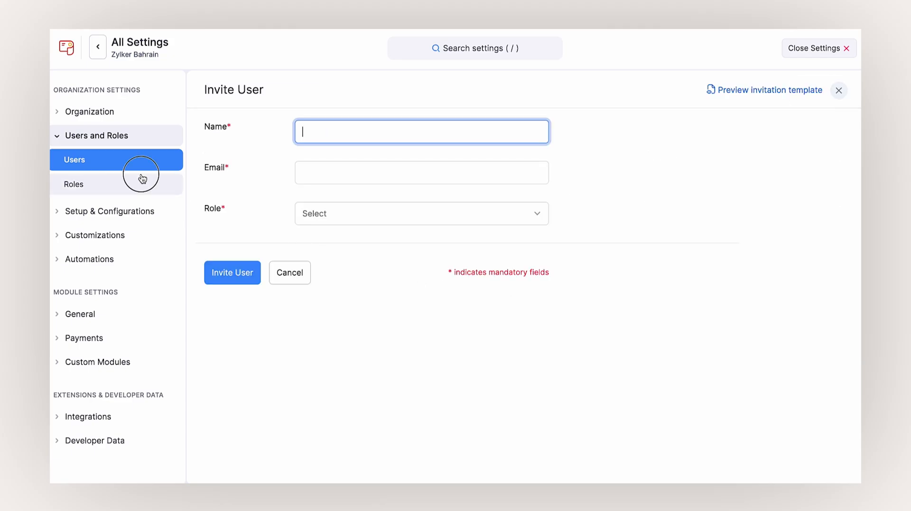
{"action": "left_click", "coordinate": [799, 90]}
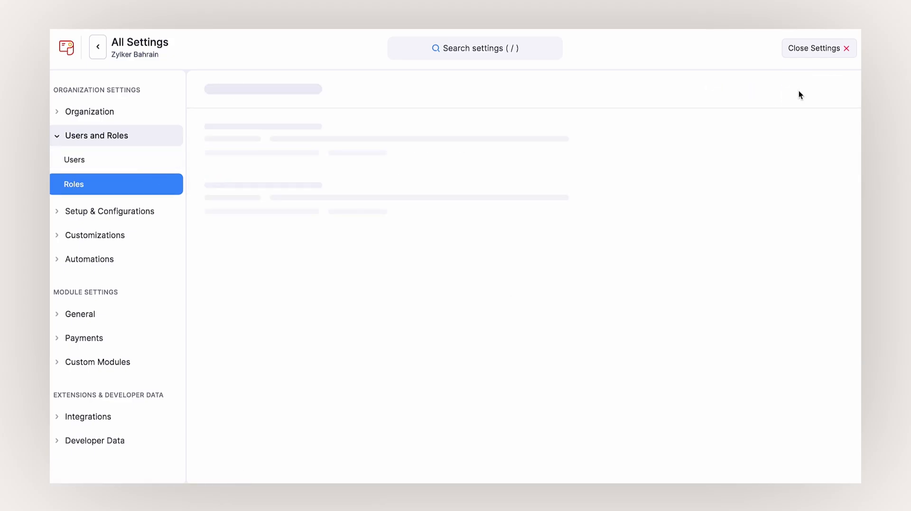
{"action": "type", "text": "Staff"}
{"action": "scroll", "coordinate": [462, 261], "scroll_direction": "down", "scroll_amount": 10}
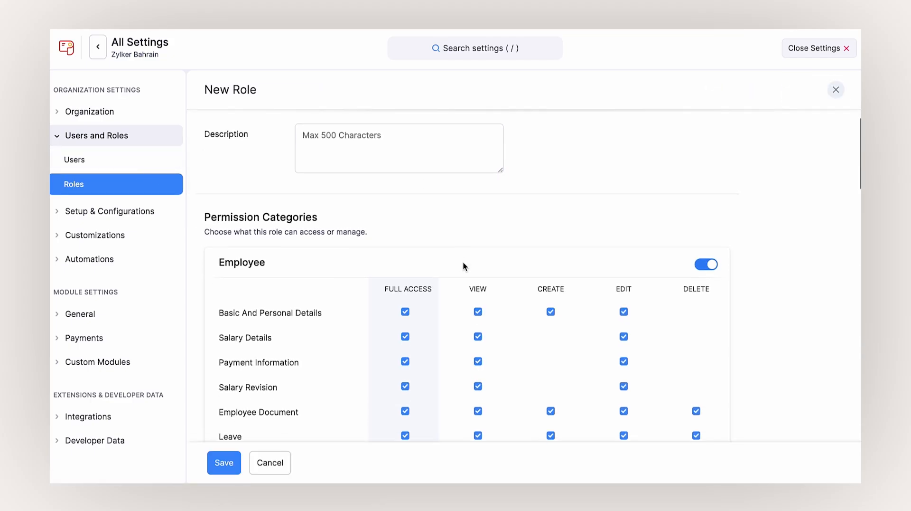
{"action": "scroll", "coordinate": [463, 261], "scroll_direction": "down", "scroll_amount": 10}
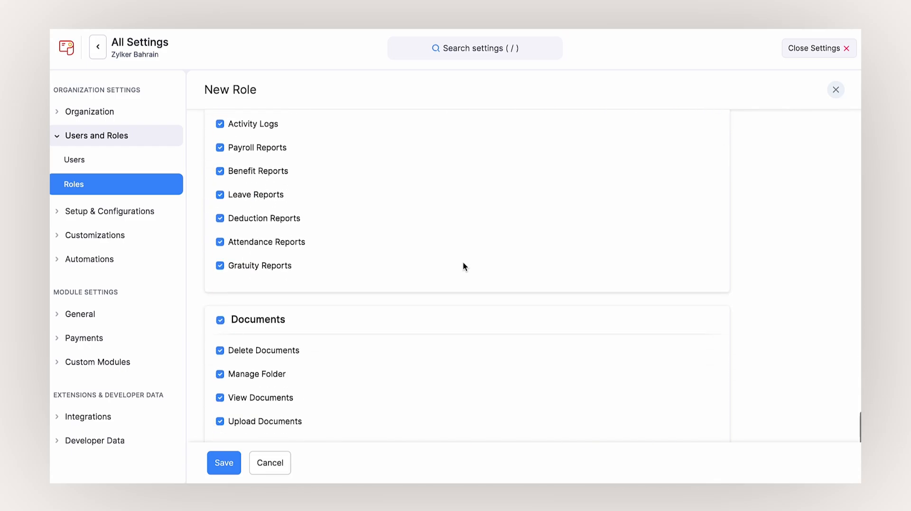
{"action": "left_click", "coordinate": [238, 463]}
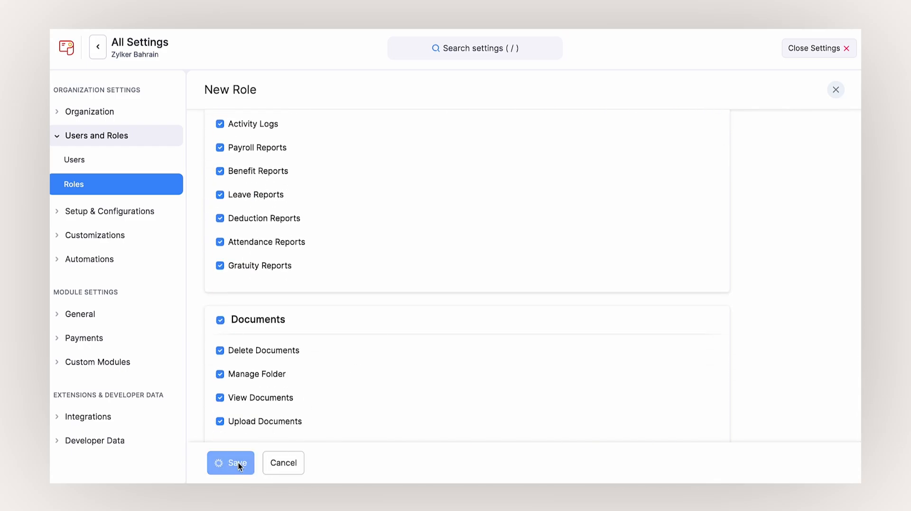
- Review the employee portal preferences, including the banner message end date, then open Email Templates
{"action": "left_click", "coordinate": [135, 216]}
{"action": "left_click", "coordinate": [126, 257]}
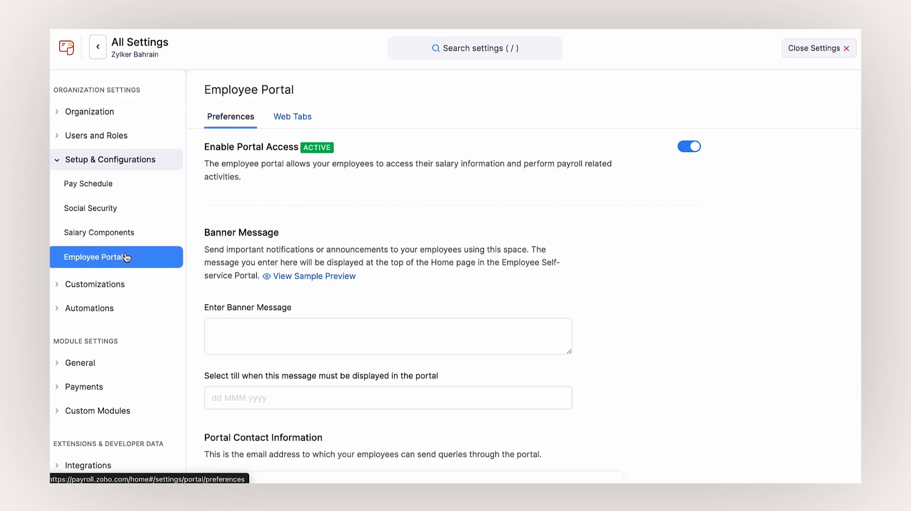
{"action": "scroll", "coordinate": [558, 234], "scroll_direction": "down", "scroll_amount": 4}
{"action": "left_click", "coordinate": [558, 231]}
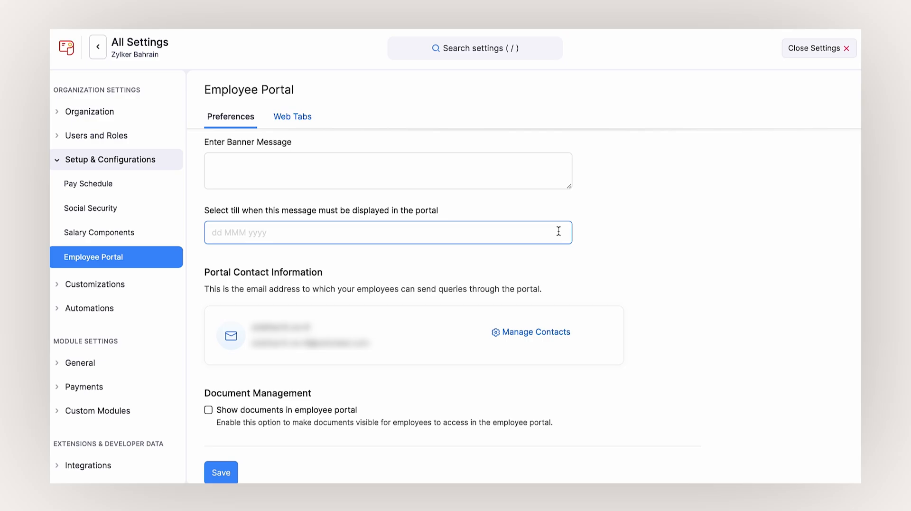
{"action": "left_click", "coordinate": [117, 288]}
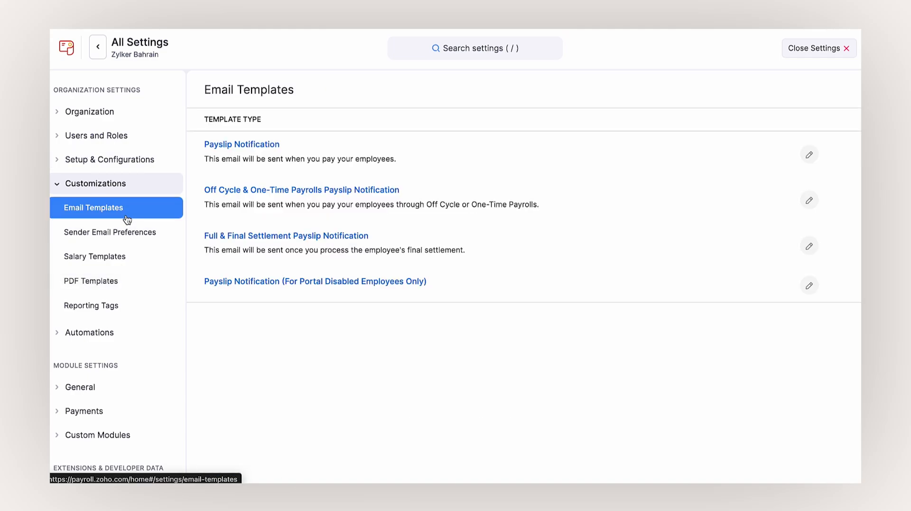
- Save a 'Standard Package' salary template with Basic and a 430.000 Housing Allowance
{"action": "left_click", "coordinate": [127, 257]}
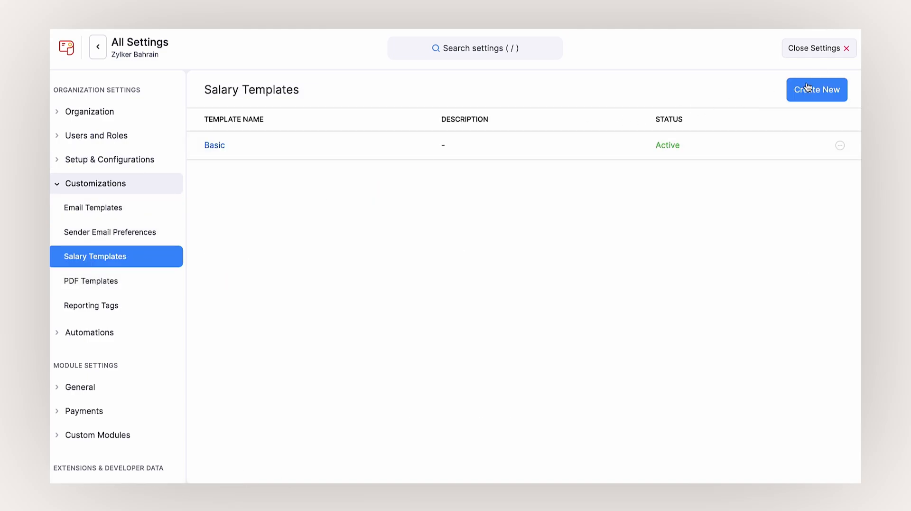
{"action": "left_click", "coordinate": [807, 87]}
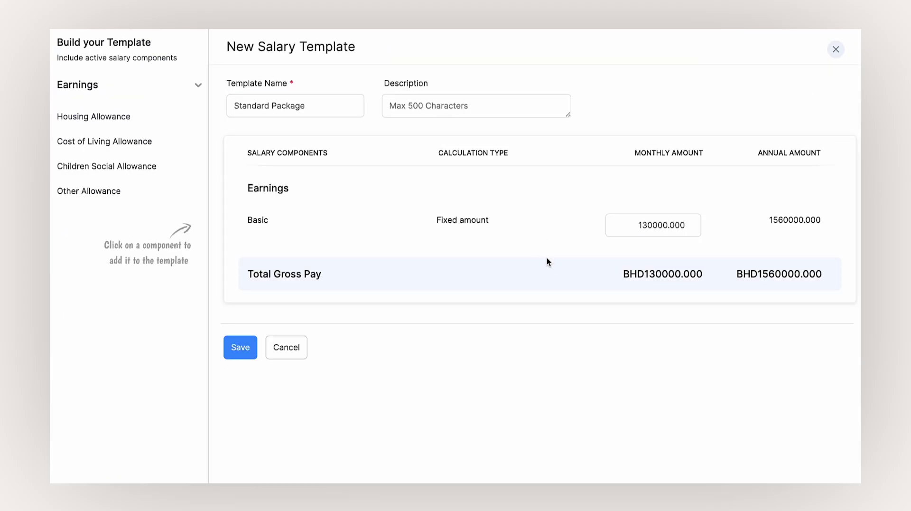
{"action": "left_click", "coordinate": [169, 122]}
{"action": "type", "text": "430"}
{"action": "left_click", "coordinate": [515, 287]}
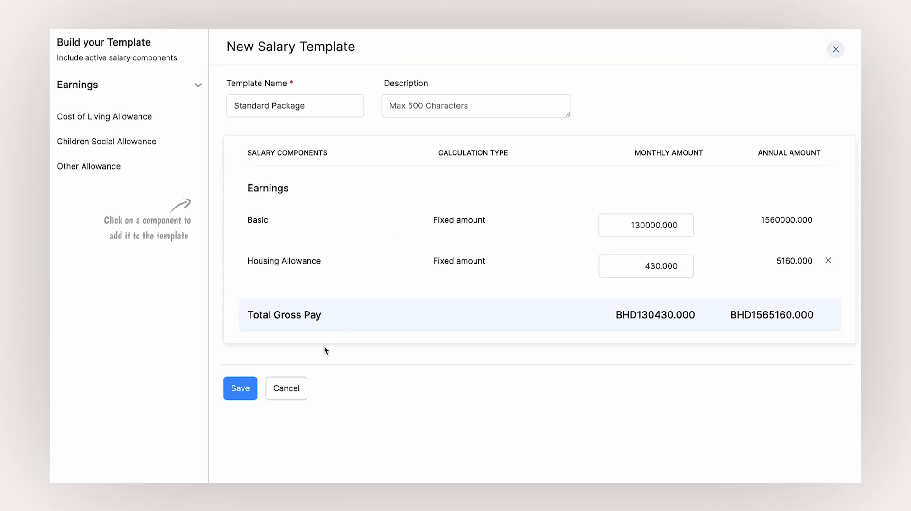
{"action": "left_click", "coordinate": [237, 389]}
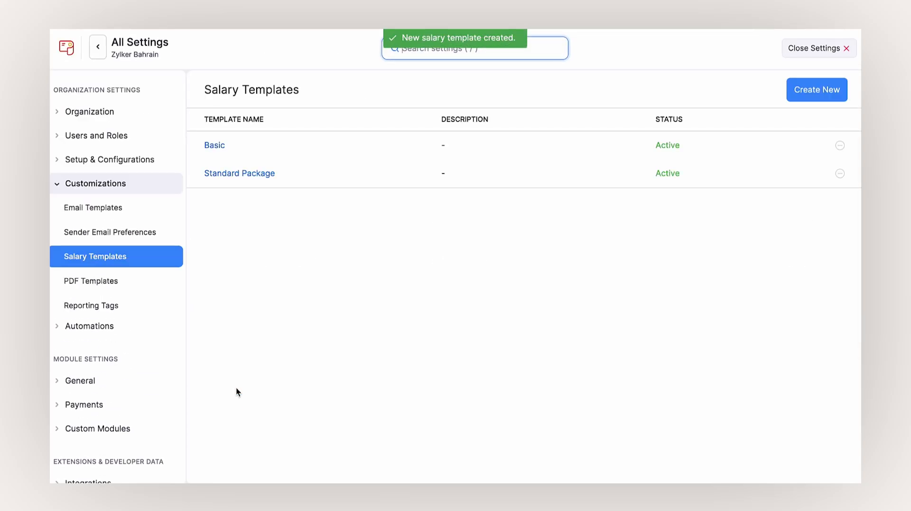
{"action": "left_click", "coordinate": [129, 284]}
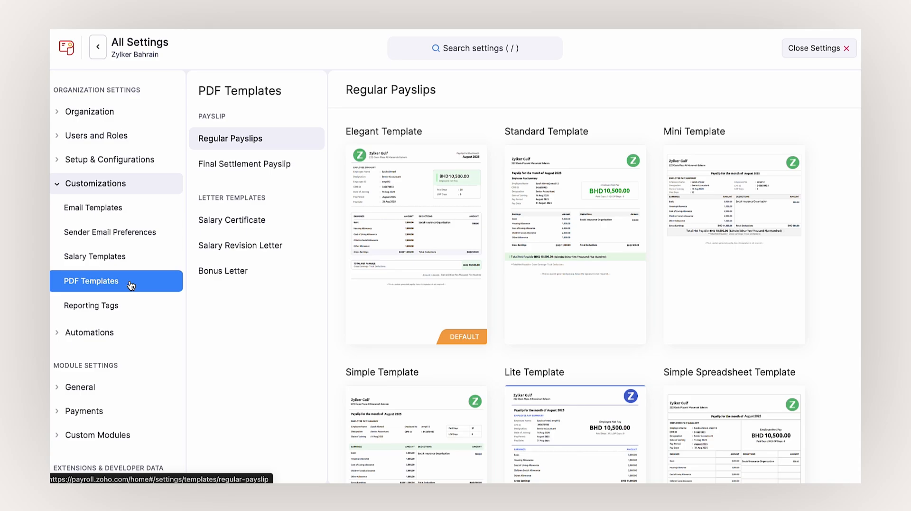
- Review and save the Standard payslip template preferences
{"action": "left_click", "coordinate": [627, 329]}
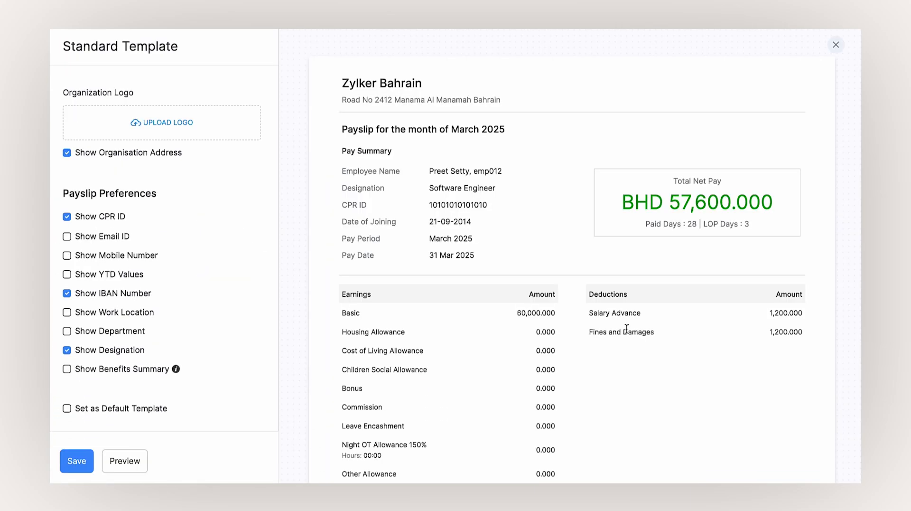
{"action": "scroll", "coordinate": [626, 329], "scroll_direction": "down", "scroll_amount": 4}
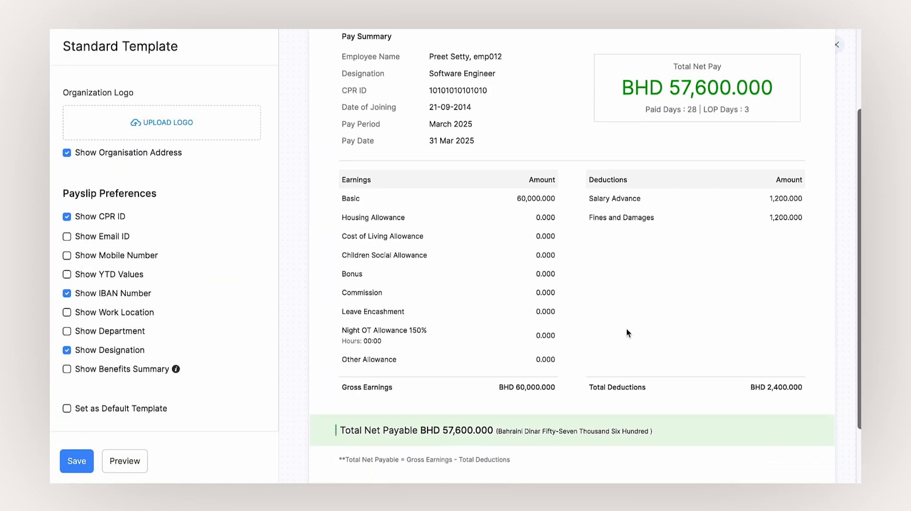
{"action": "scroll", "coordinate": [626, 328], "scroll_direction": "down", "scroll_amount": 1}
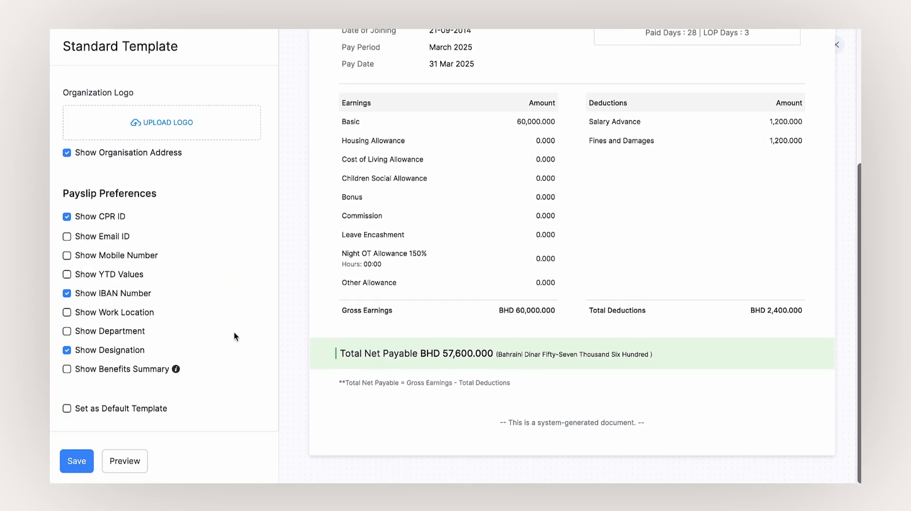
{"action": "left_click", "coordinate": [76, 458]}
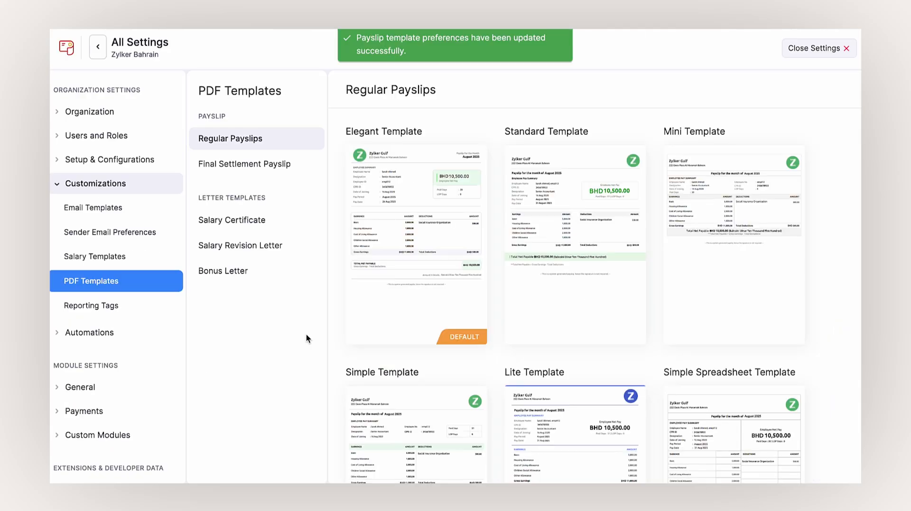
- Open the Salary Certificate template in the editor, look it over and close it
{"action": "left_click", "coordinate": [263, 231]}
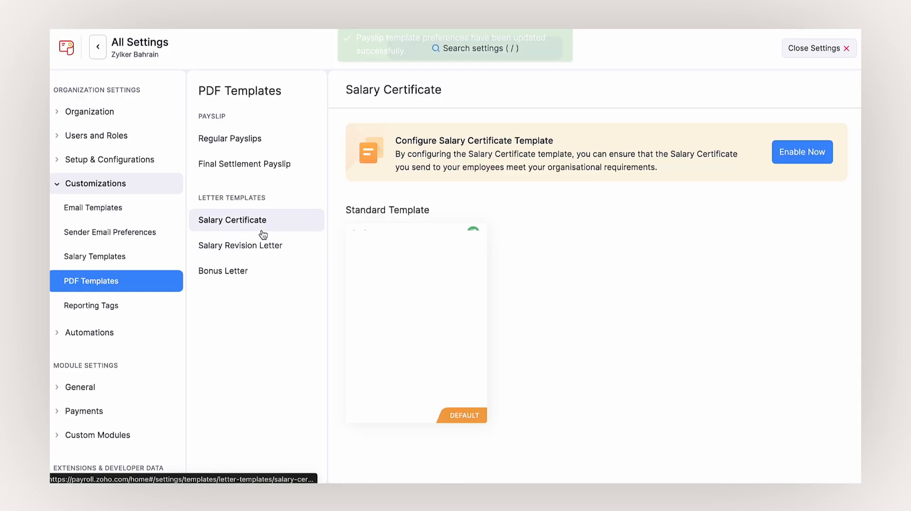
{"action": "mouse_move", "coordinate": [401, 406]}
{"action": "left_click", "coordinate": [432, 407]}
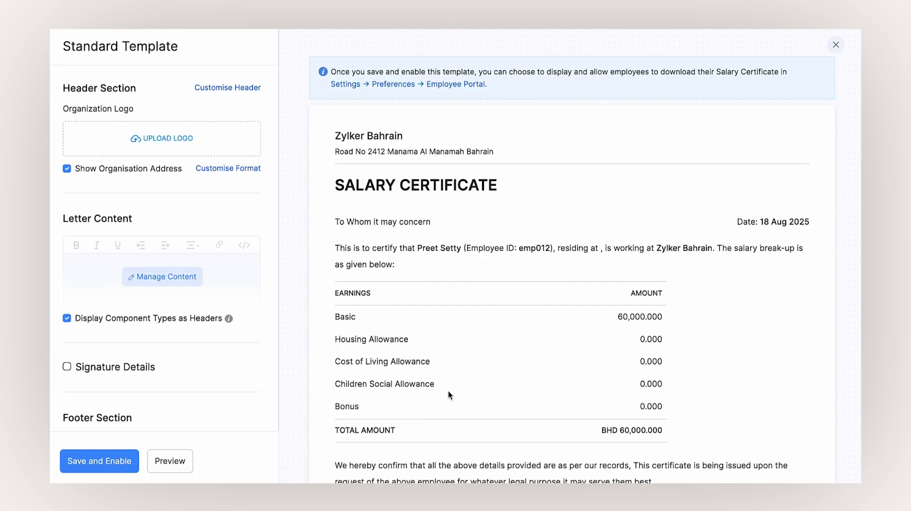
{"action": "scroll", "coordinate": [448, 392], "scroll_direction": "down", "scroll_amount": 5}
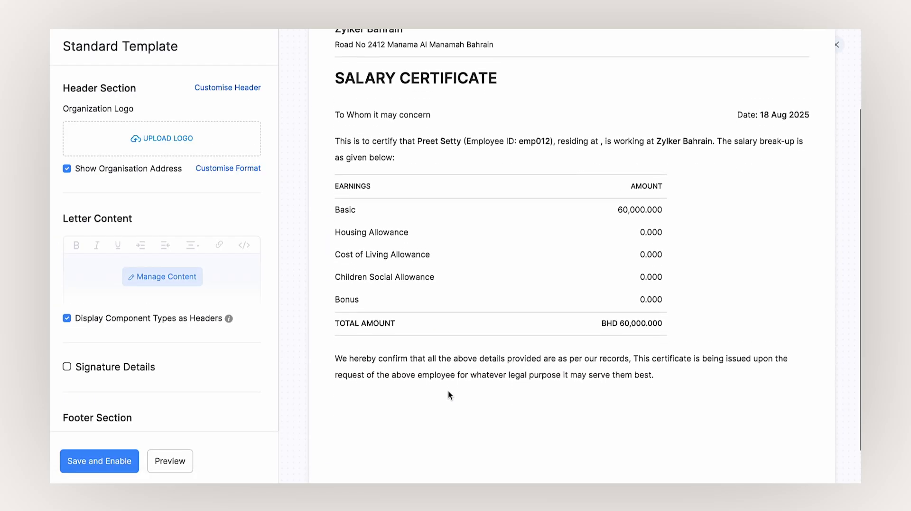
{"action": "scroll", "coordinate": [229, 359], "scroll_direction": "down", "scroll_amount": 2}
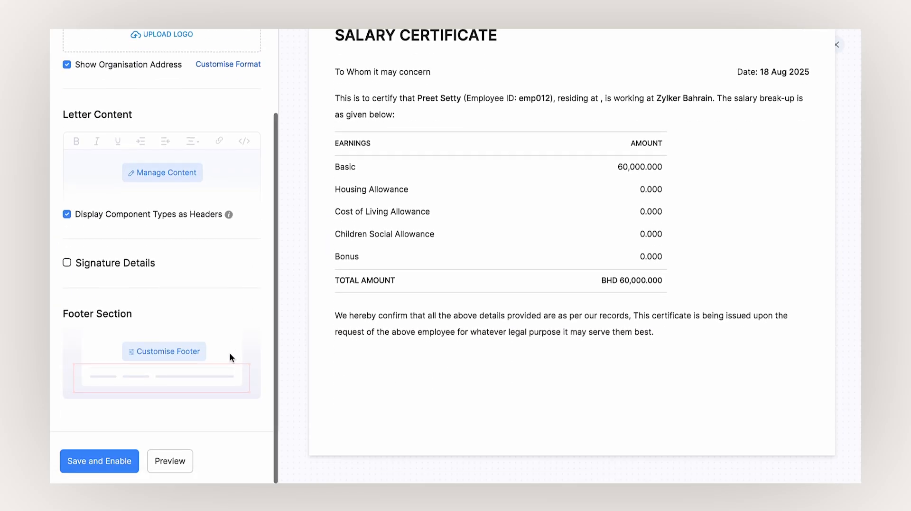
{"action": "left_click", "coordinate": [841, 53]}
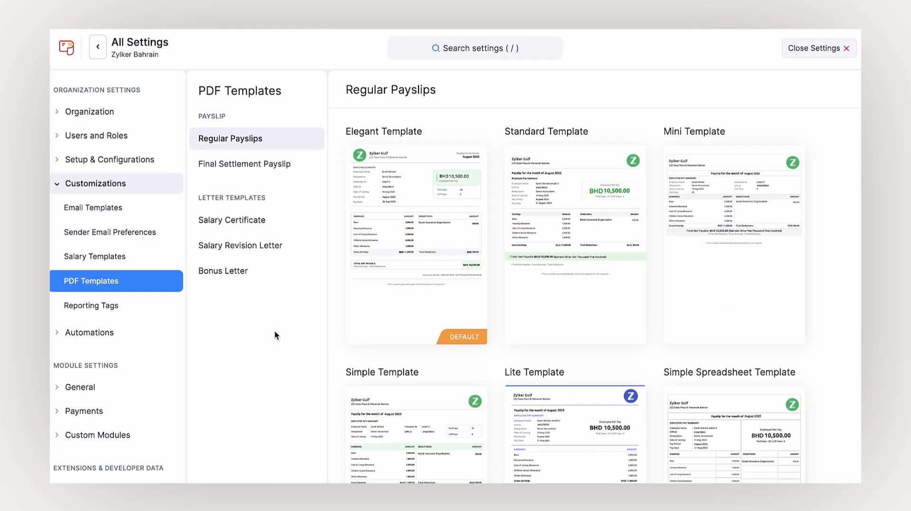
{"action": "left_click", "coordinate": [145, 340]}
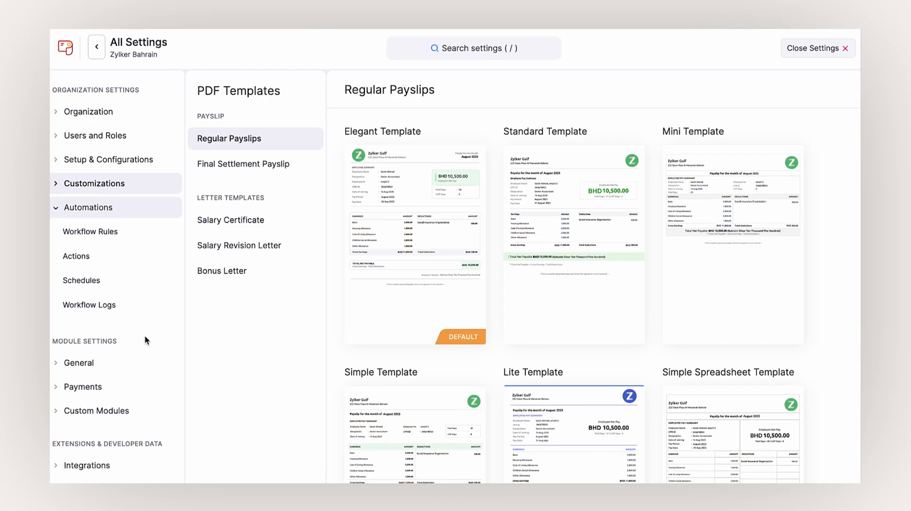
- Review workflow rules, the webhook, custom function and field update actions, and the daily Birthday schedule
{"action": "left_click", "coordinate": [152, 238]}
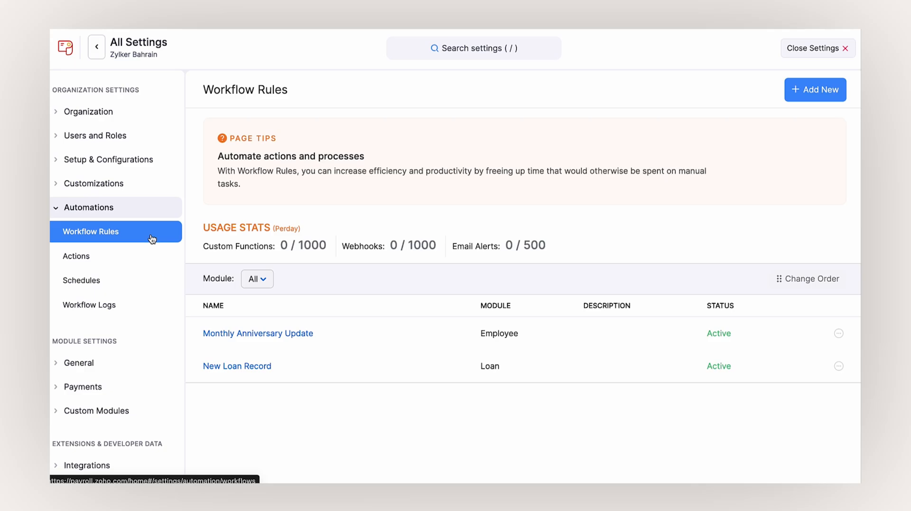
{"action": "left_click", "coordinate": [145, 262]}
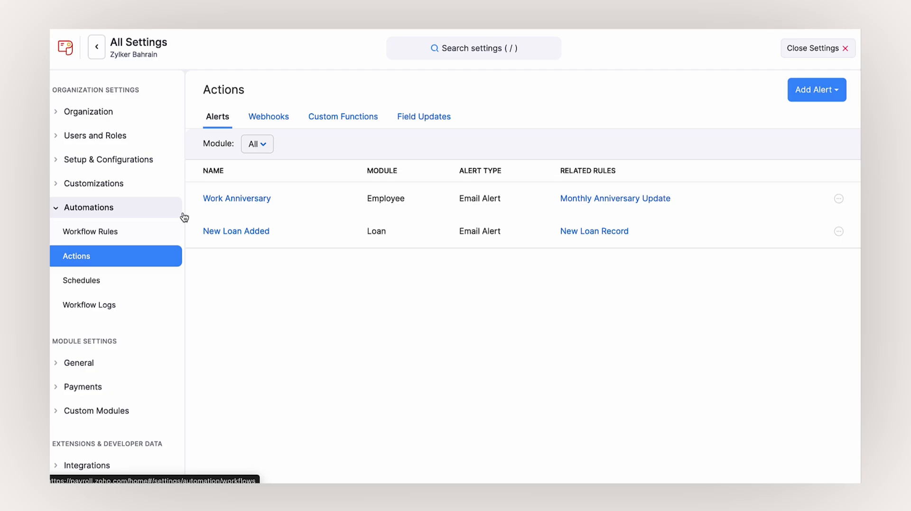
{"action": "left_click", "coordinate": [267, 119]}
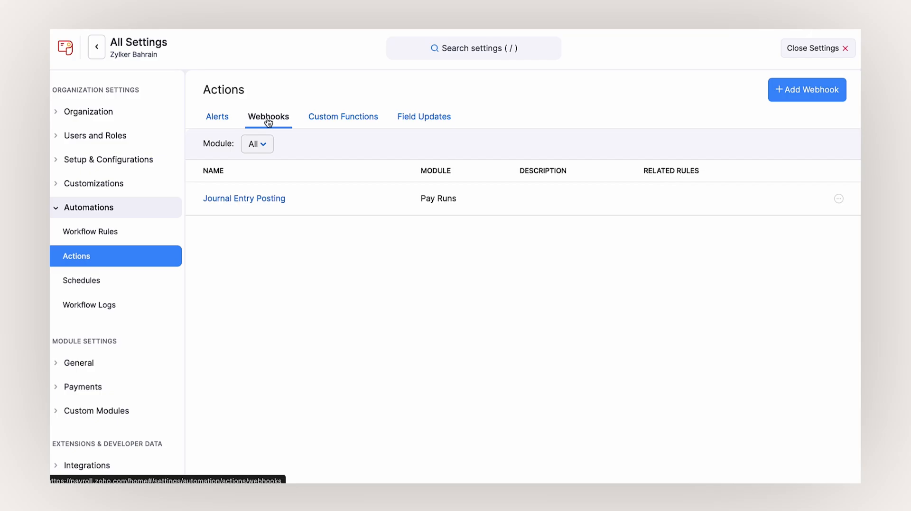
{"action": "left_click", "coordinate": [330, 124]}
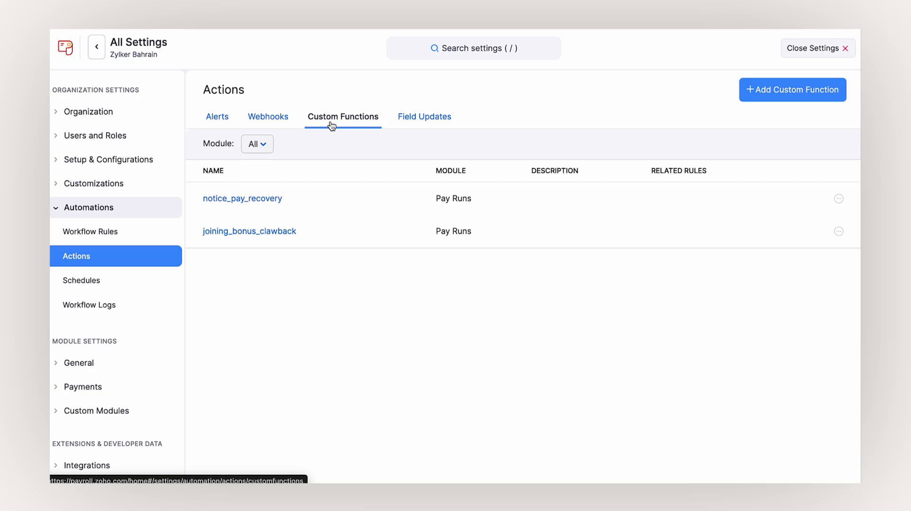
{"action": "left_click", "coordinate": [419, 124]}
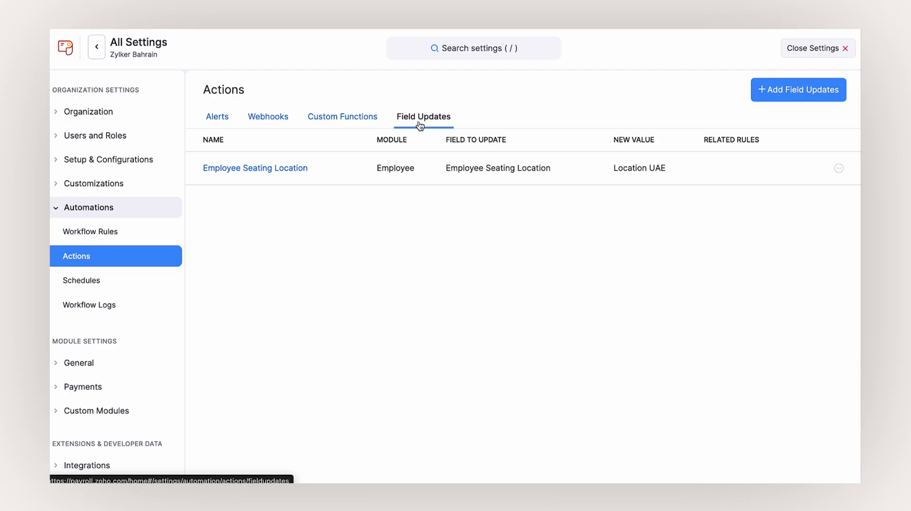
{"action": "left_click", "coordinate": [157, 279]}
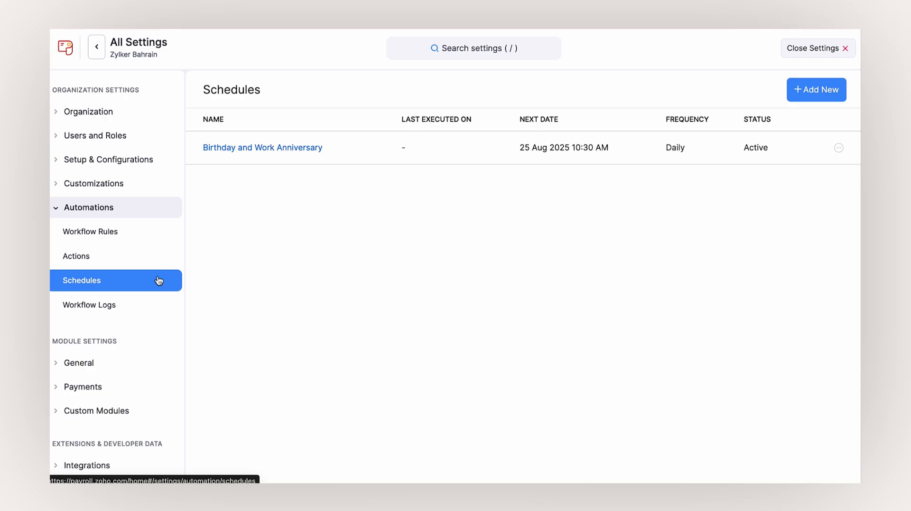
{"action": "left_click", "coordinate": [141, 363]}
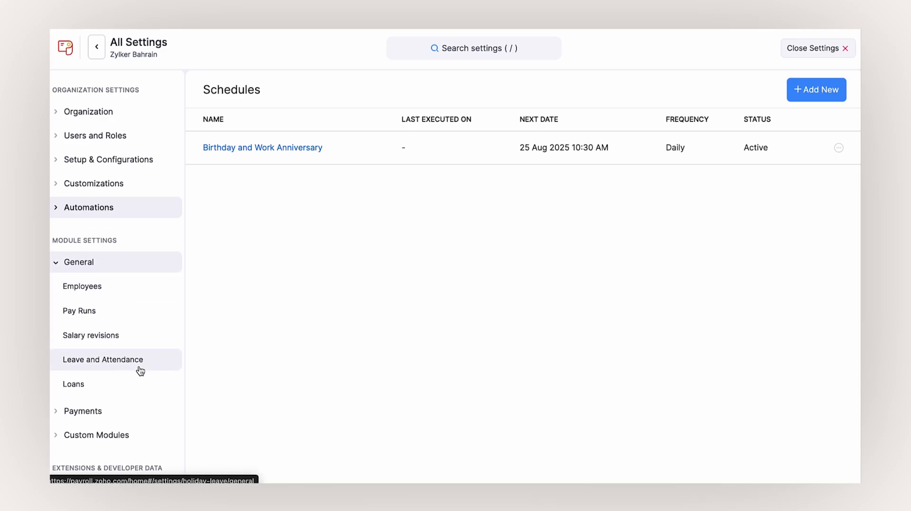
- Browse the Employees, Pay Runs, Salary Revisions and Leave & Attendance settings, including leave types and holidays
{"action": "scroll", "coordinate": [140, 371], "scroll_direction": "down", "scroll_amount": 2}
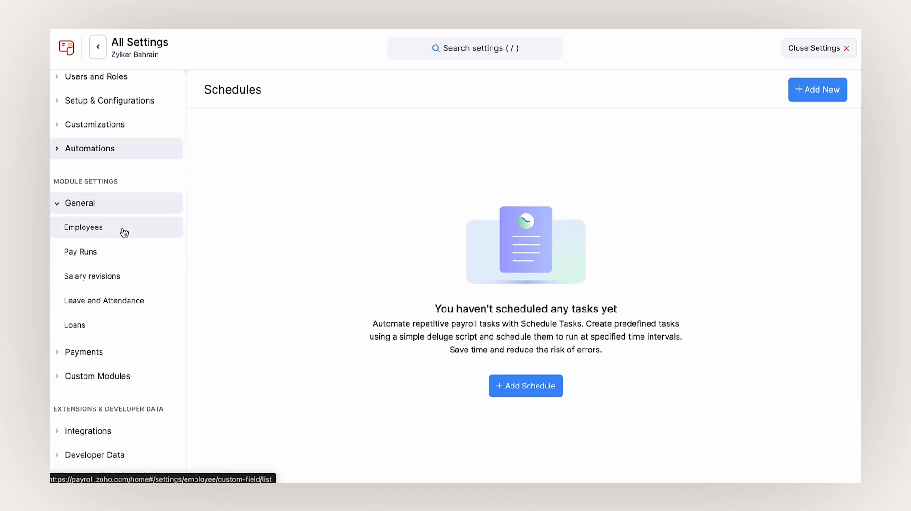
{"action": "left_click", "coordinate": [123, 232]}
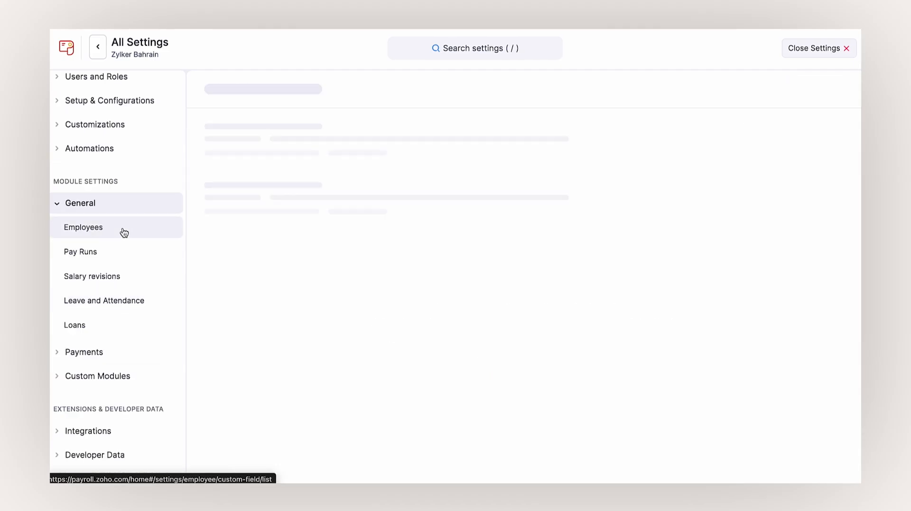
{"action": "left_click", "coordinate": [120, 250]}
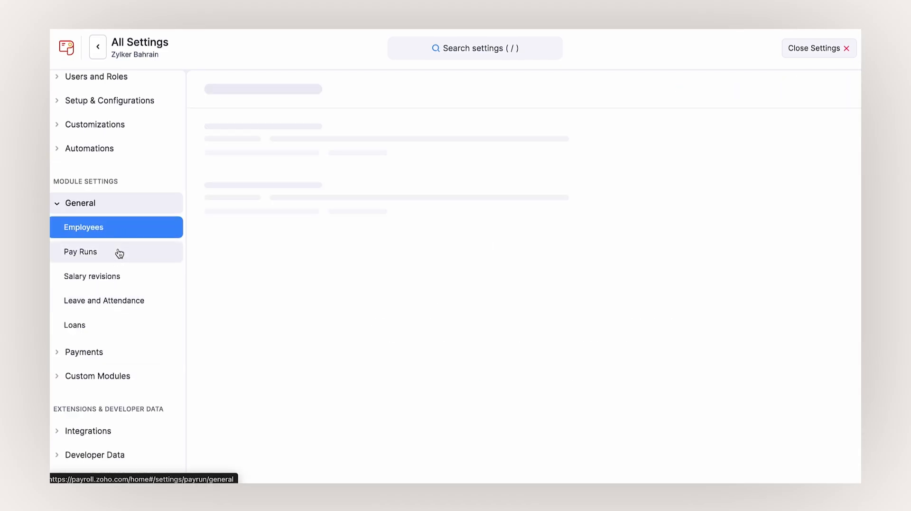
{"action": "left_click", "coordinate": [116, 276]}
{"action": "left_click", "coordinate": [112, 299]}
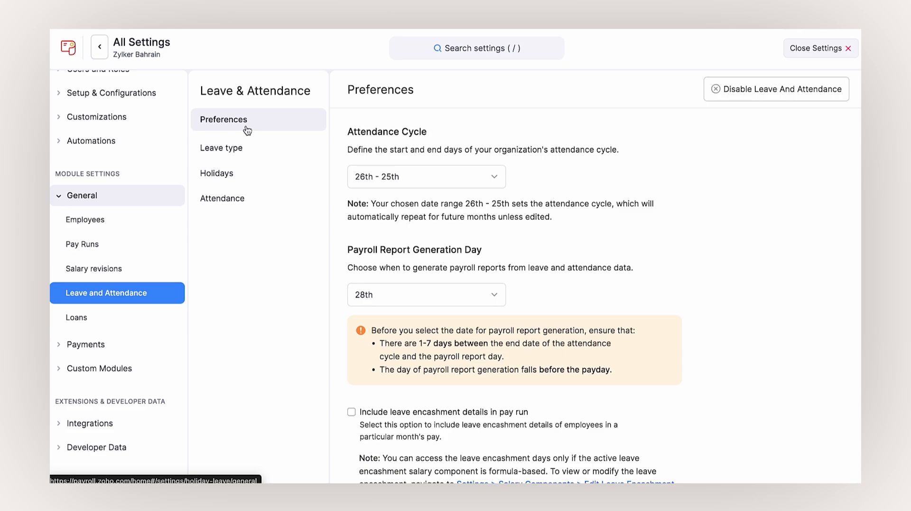
{"action": "left_click", "coordinate": [246, 147]}
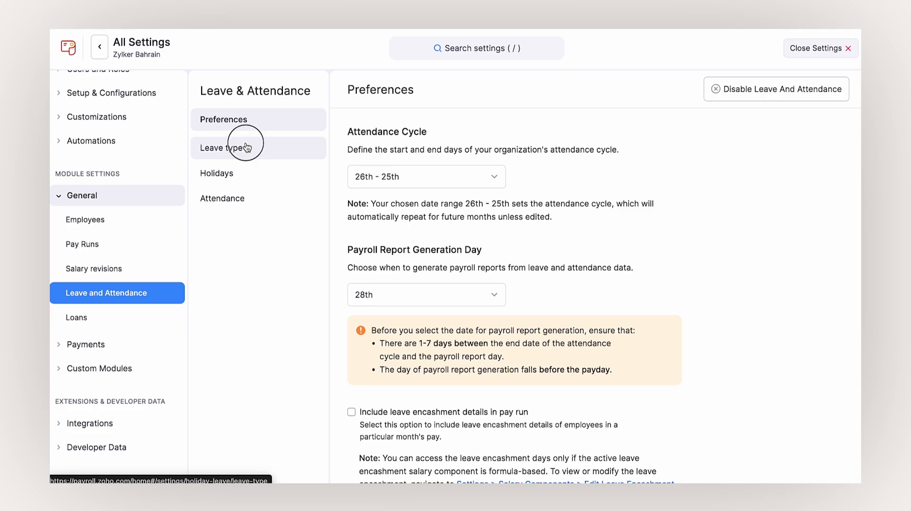
{"action": "left_click", "coordinate": [249, 172]}
{"action": "left_click", "coordinate": [248, 196]}
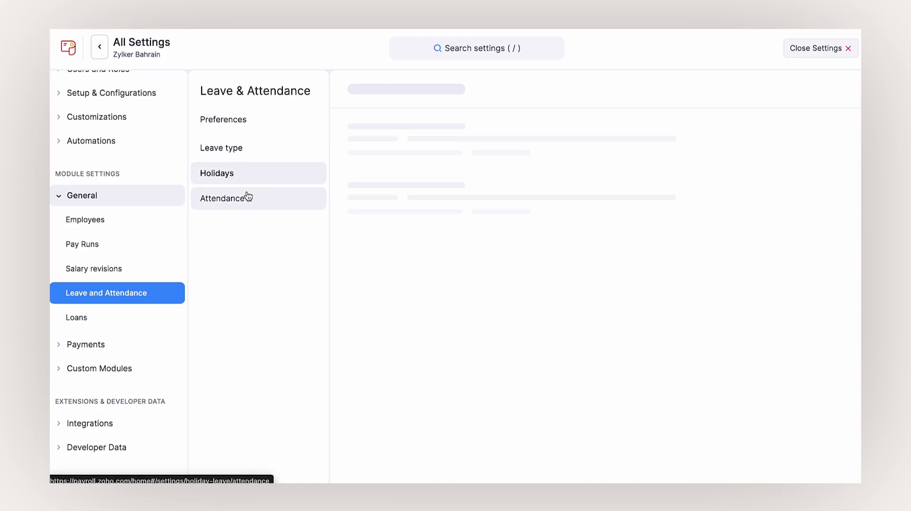
{"action": "left_click", "coordinate": [252, 123]}
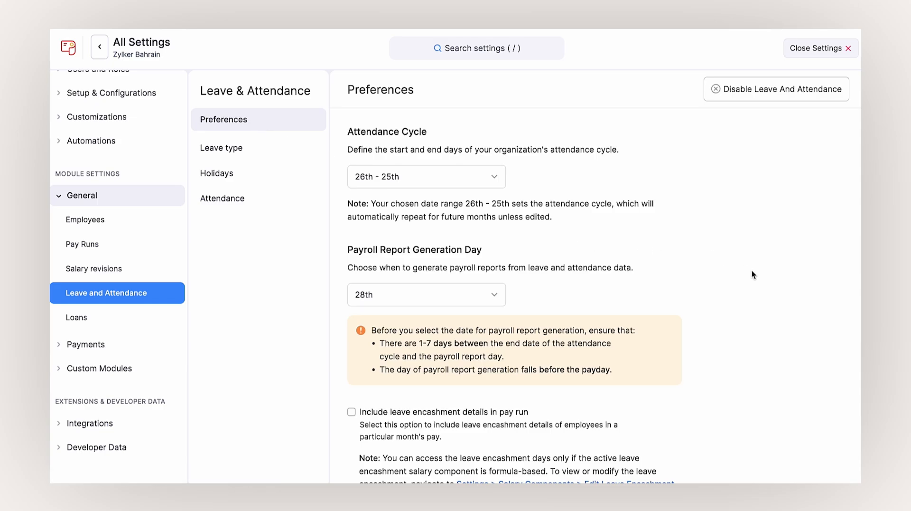
- Open Payments > Bank Accounts showing the primary BH National Bank account
{"action": "scroll", "coordinate": [751, 269], "scroll_direction": "down", "scroll_amount": 3}
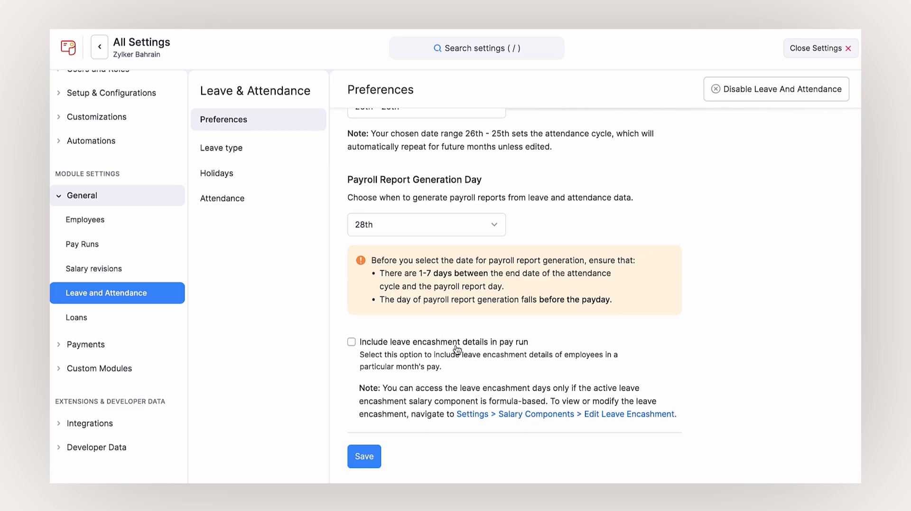
{"action": "left_click", "coordinate": [148, 345]}
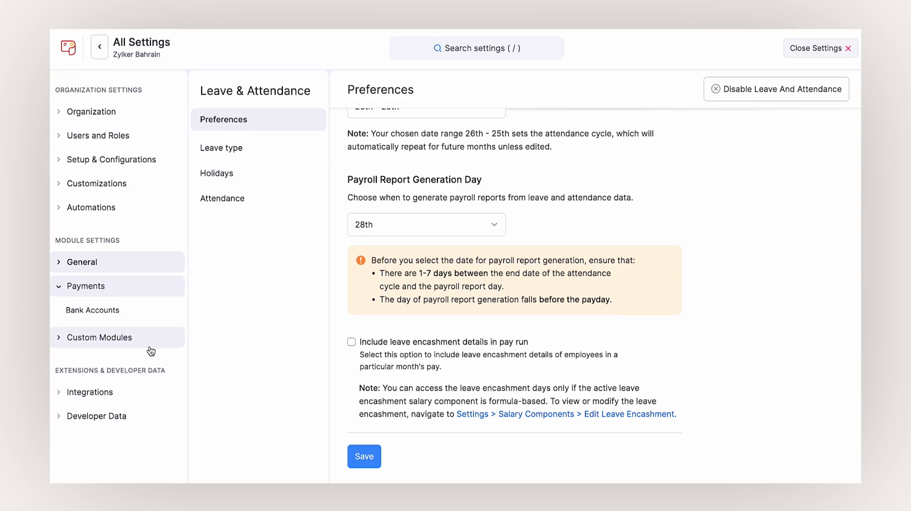
{"action": "left_click", "coordinate": [152, 321]}
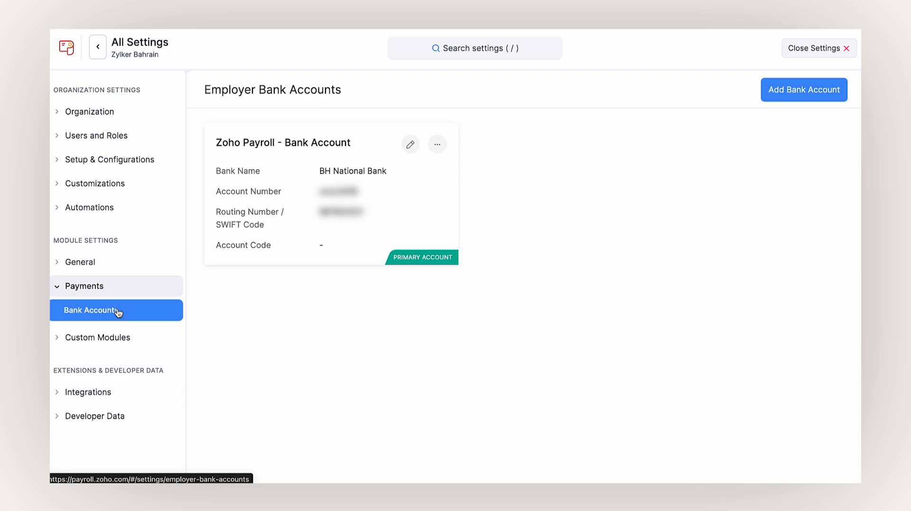
- Edit the Zoho Books integration and review its Group salary recording, Cash Basis and Published journal settings
{"action": "left_click", "coordinate": [112, 391]}
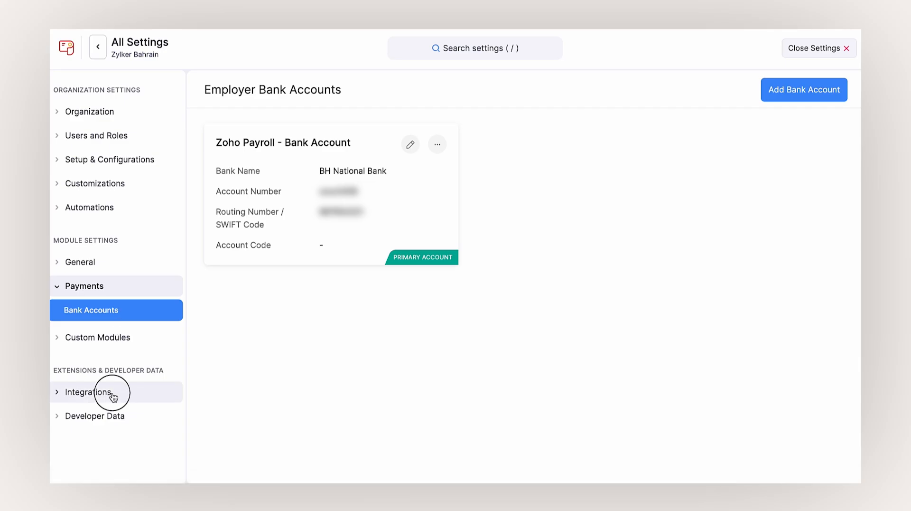
{"action": "left_click", "coordinate": [113, 395]}
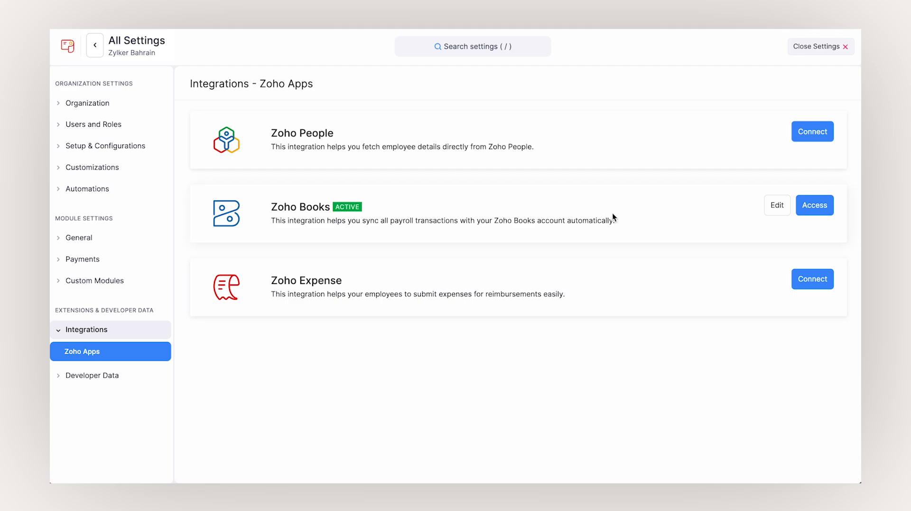
{"action": "left_click", "coordinate": [781, 206]}
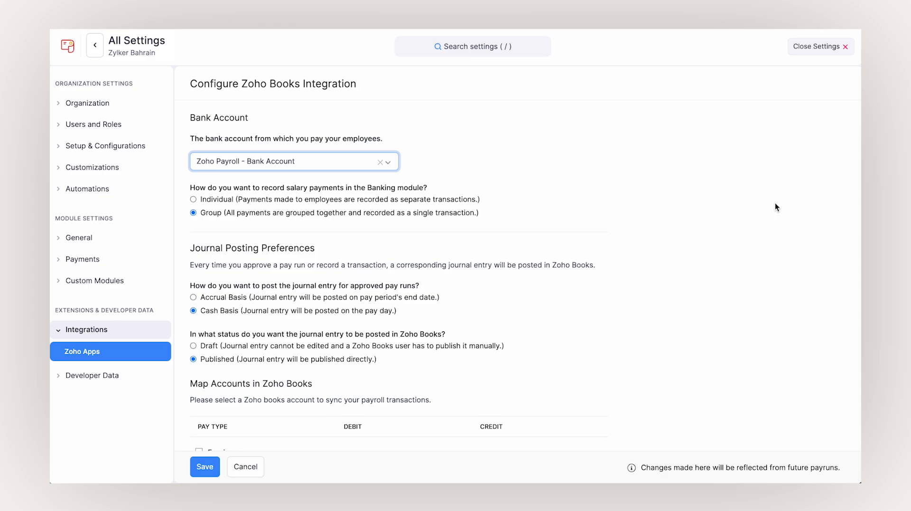
{"action": "scroll", "coordinate": [776, 203], "scroll_direction": "down", "scroll_amount": 10}
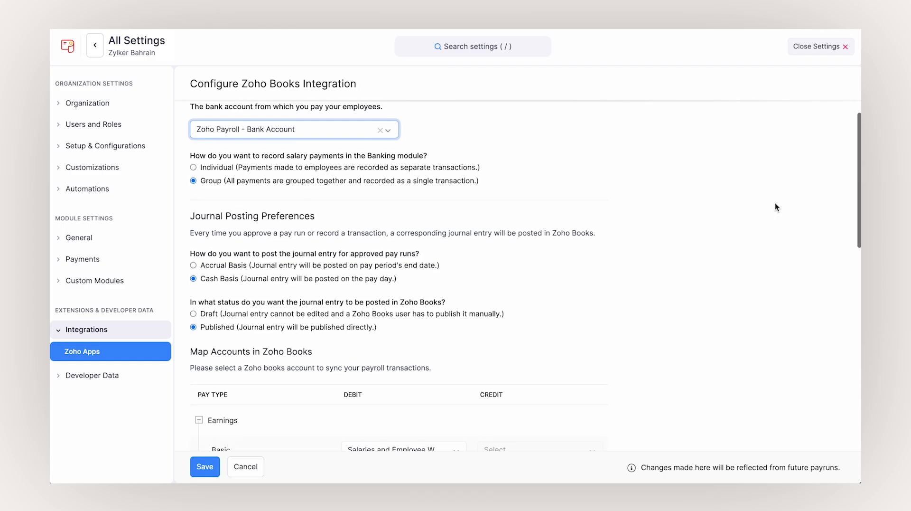
{"action": "scroll", "coordinate": [776, 204], "scroll_direction": "down", "scroll_amount": 3}
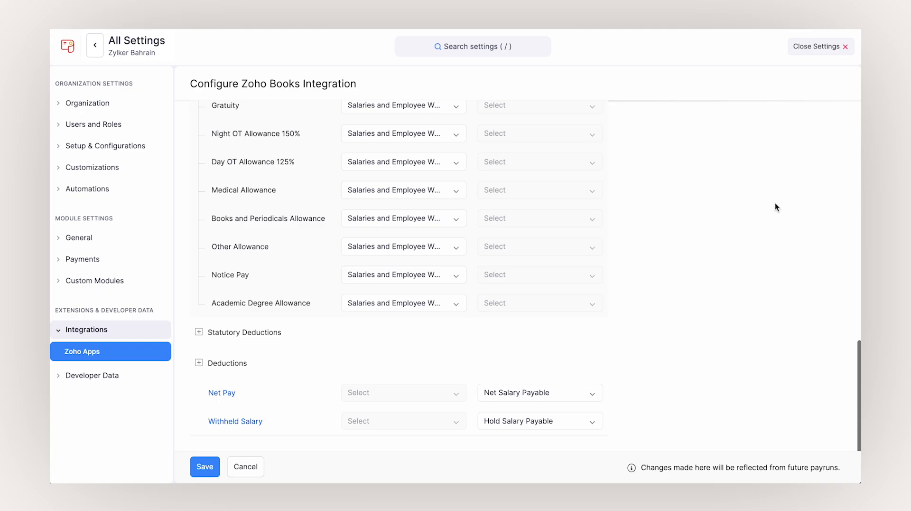
{"action": "scroll", "coordinate": [775, 203], "scroll_direction": "down", "scroll_amount": 1}
- Save the Zoho Books integration settings and start a new loan from the Loans page
{"action": "left_click", "coordinate": [206, 464]}
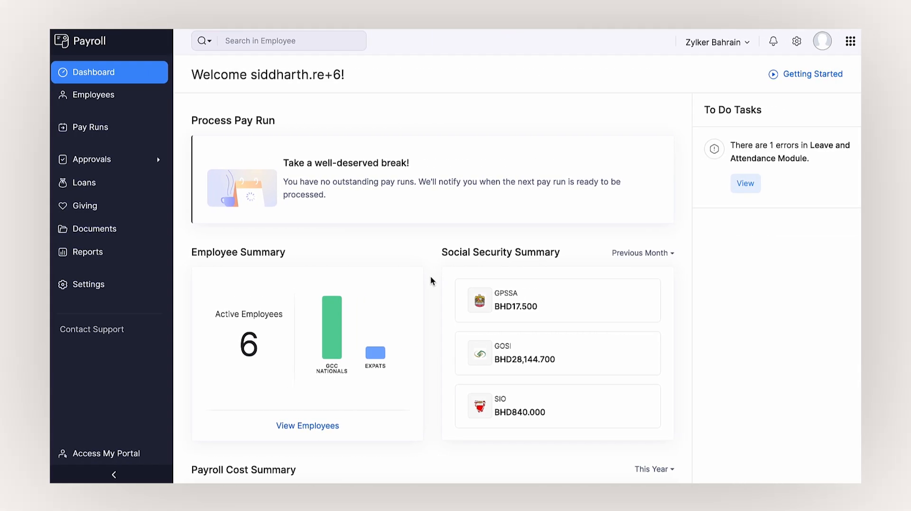
{"action": "left_click", "coordinate": [92, 192]}
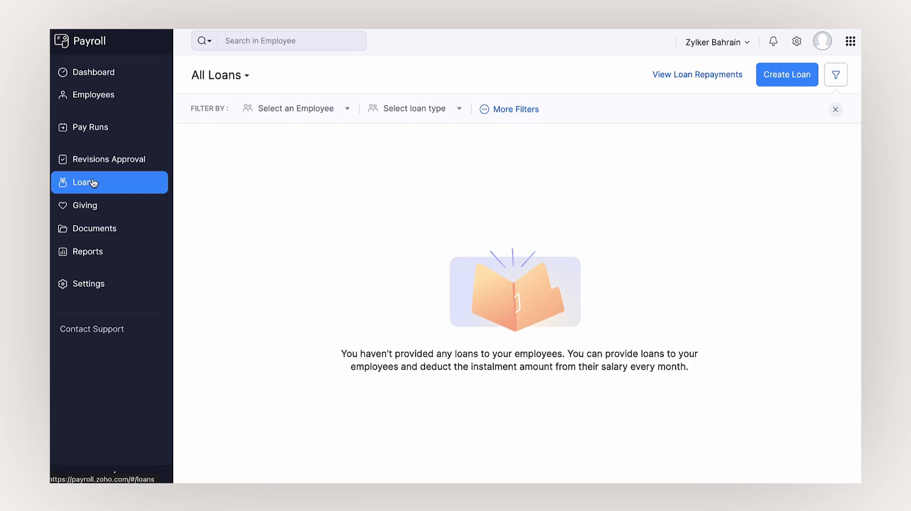
{"action": "left_click", "coordinate": [780, 75]}
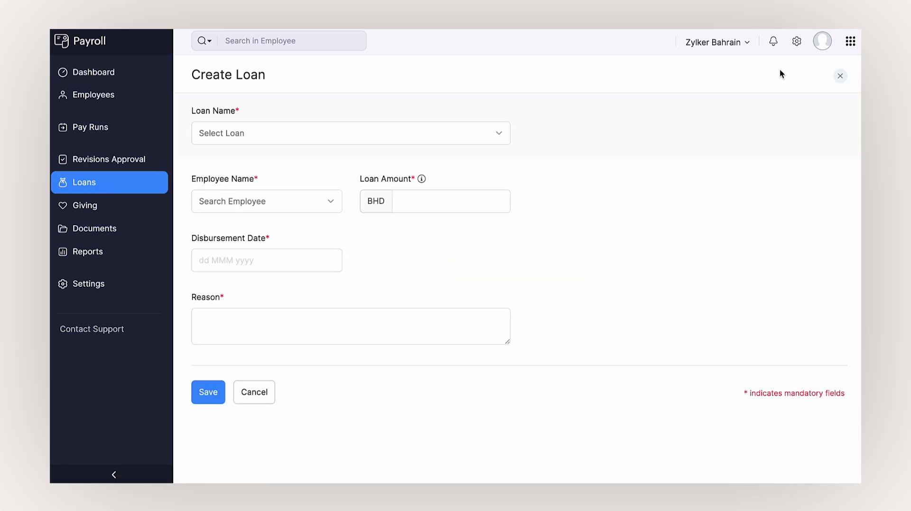
- Create a new loan type named 'Housing Loan' and select it as the loan name
{"action": "left_click", "coordinate": [457, 138]}
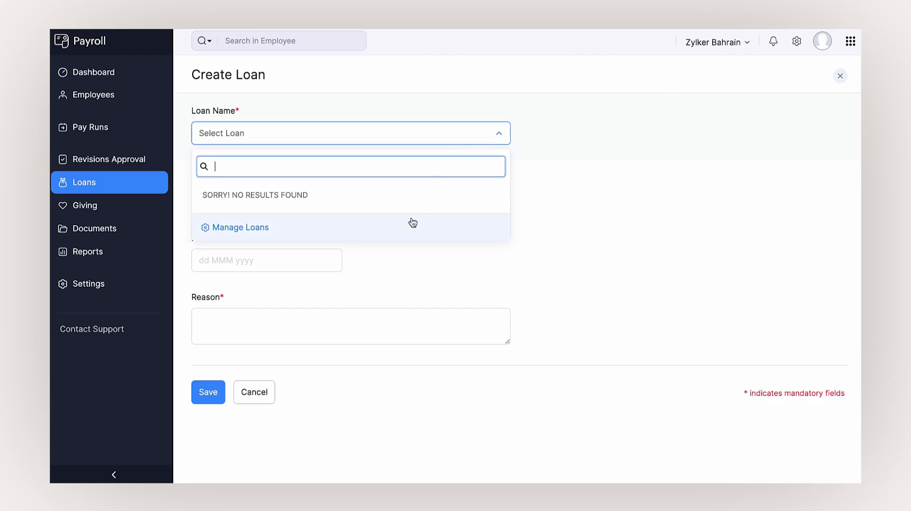
{"action": "left_click", "coordinate": [412, 223]}
{"action": "left_click", "coordinate": [411, 122]}
{"action": "type", "text": "Housing Loan"}
{"action": "left_click", "coordinate": [469, 130]}
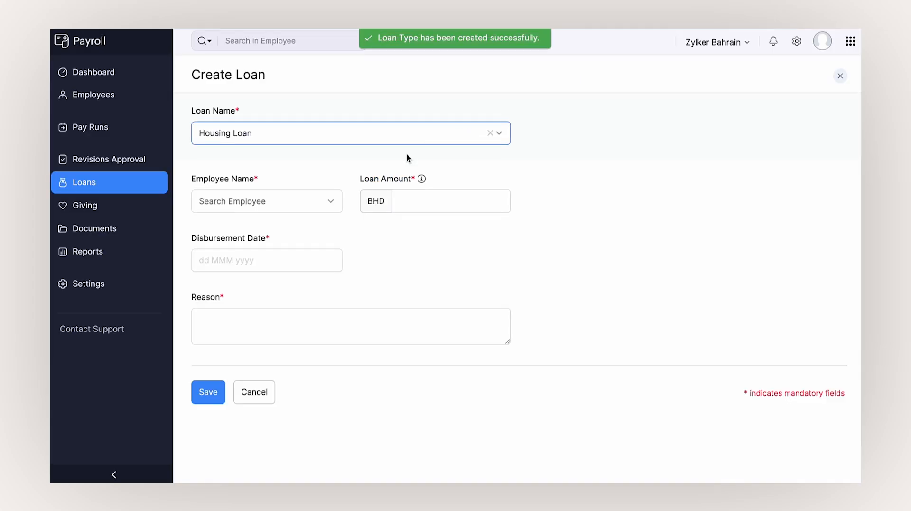
- Give the first employee a BHD 100000 loan disbursed 22 Aug 2025, reason 'Urgent house construction requirement.'
{"action": "left_click", "coordinate": [334, 199]}
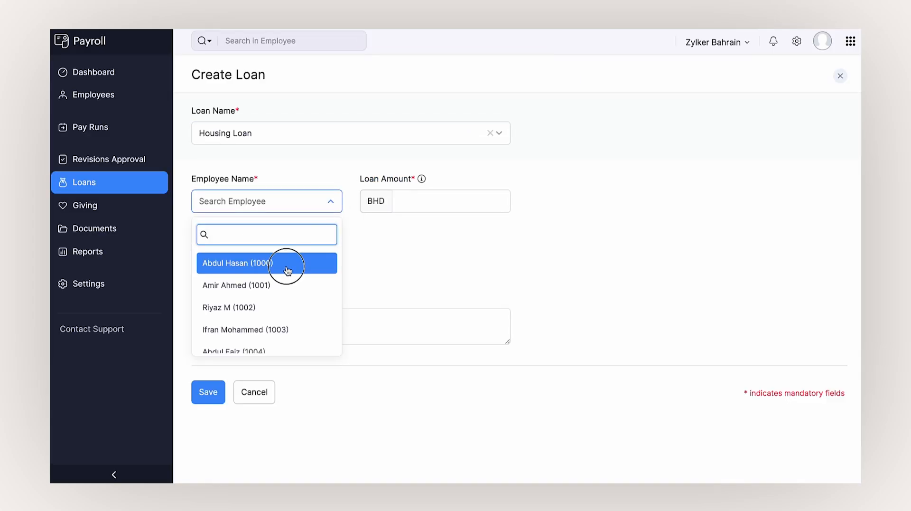
{"action": "left_click", "coordinate": [287, 264]}
{"action": "left_click", "coordinate": [404, 205]}
{"action": "type", "text": "100000"}
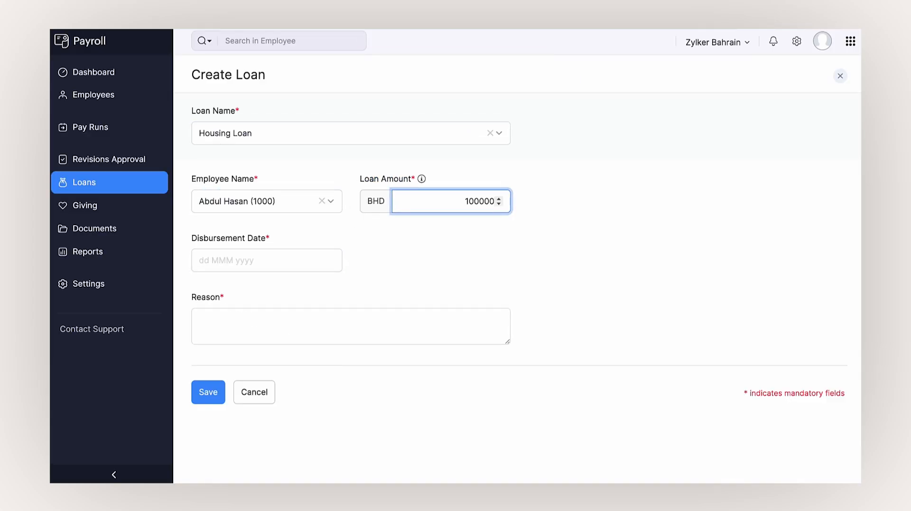
{"action": "left_click", "coordinate": [309, 258]}
{"action": "left_click", "coordinate": [307, 183]}
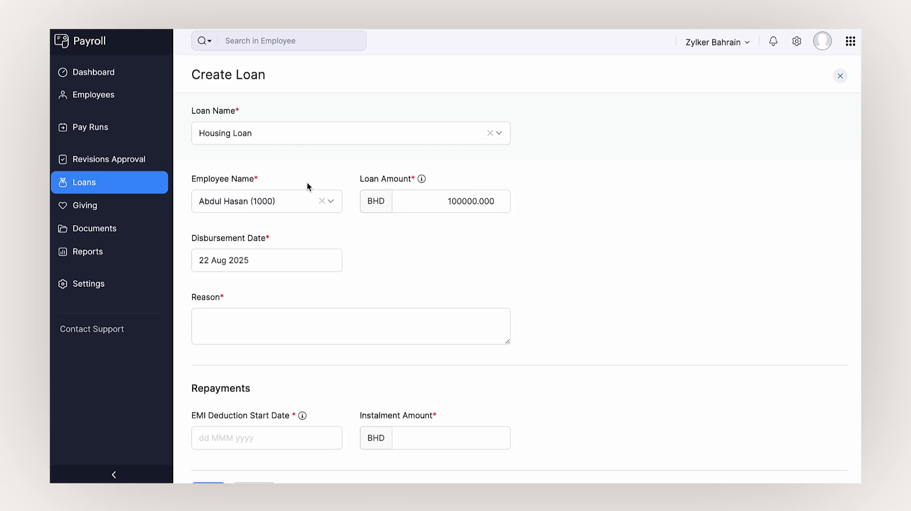
{"action": "scroll", "coordinate": [327, 266], "scroll_direction": "down", "scroll_amount": 2}
{"action": "left_click", "coordinate": [315, 281]}
{"action": "type", "text": "Urgent house construction requirement."}
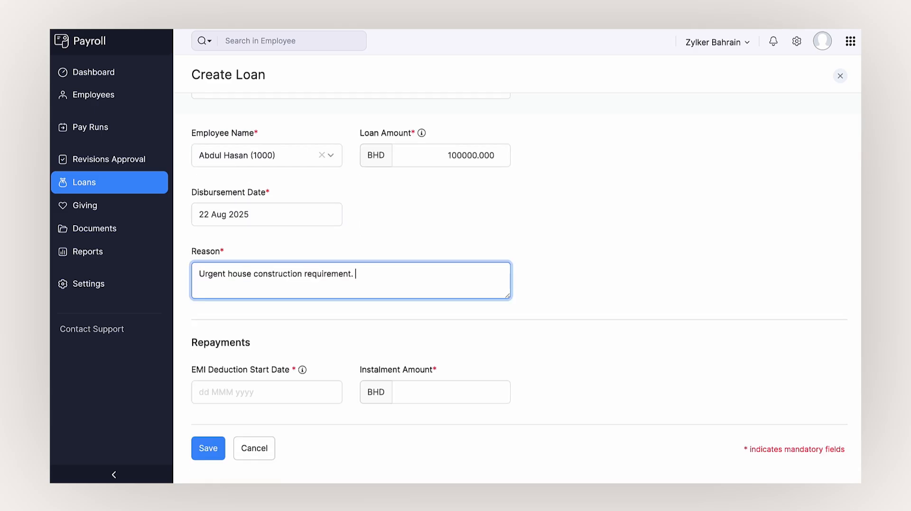
{"action": "left_click", "coordinate": [313, 322]}
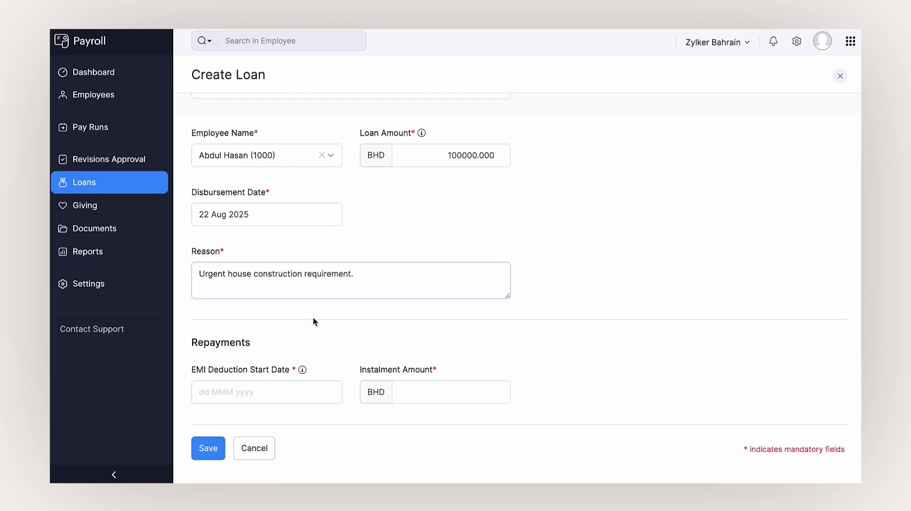
- Set first deduction on 23 Sep 2025 with BHD 10000 instalments and save the loan
{"action": "left_click", "coordinate": [261, 387]}
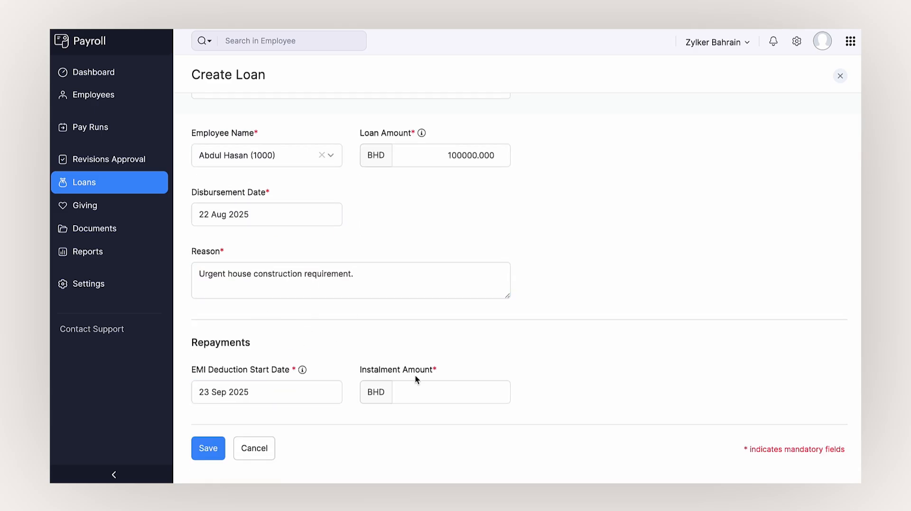
{"action": "left_click", "coordinate": [421, 385]}
{"action": "type", "text": "10000"}
{"action": "scroll", "coordinate": [512, 369], "scroll_direction": "down", "scroll_amount": 1}
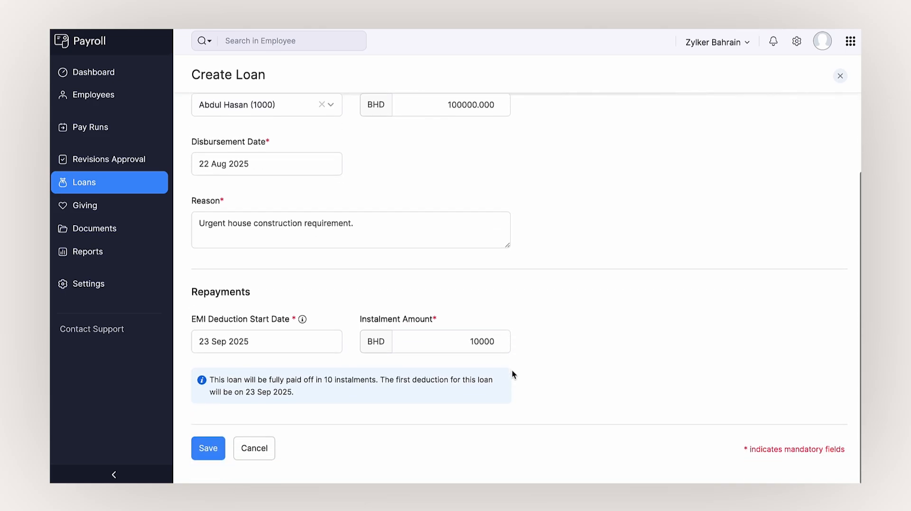
{"action": "left_click", "coordinate": [211, 454]}
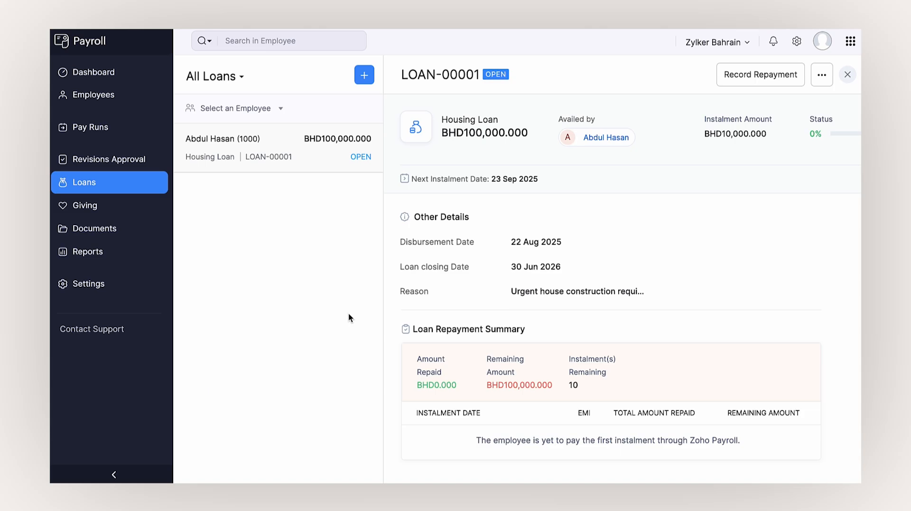
- Check the Helping Families in Need campaign's contributed employees, then view the Organisation Policies documents
{"action": "left_click", "coordinate": [90, 212]}
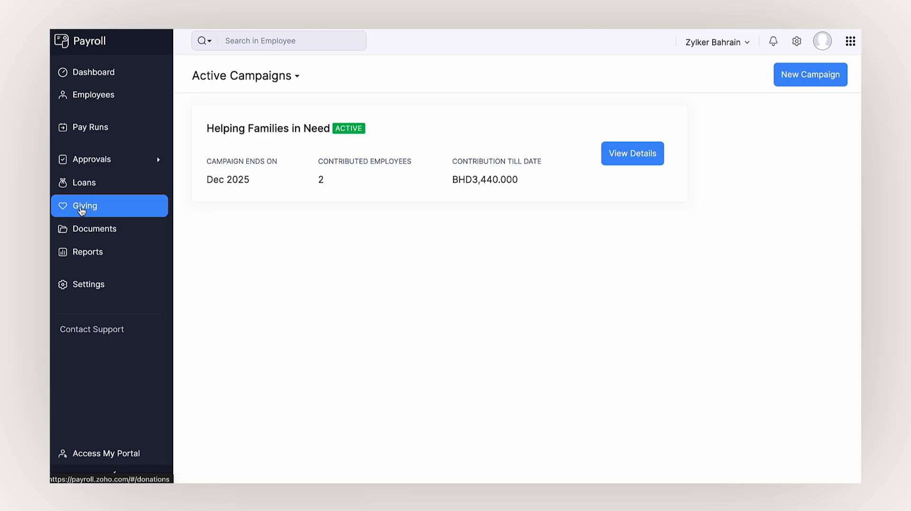
{"action": "left_click", "coordinate": [616, 152]}
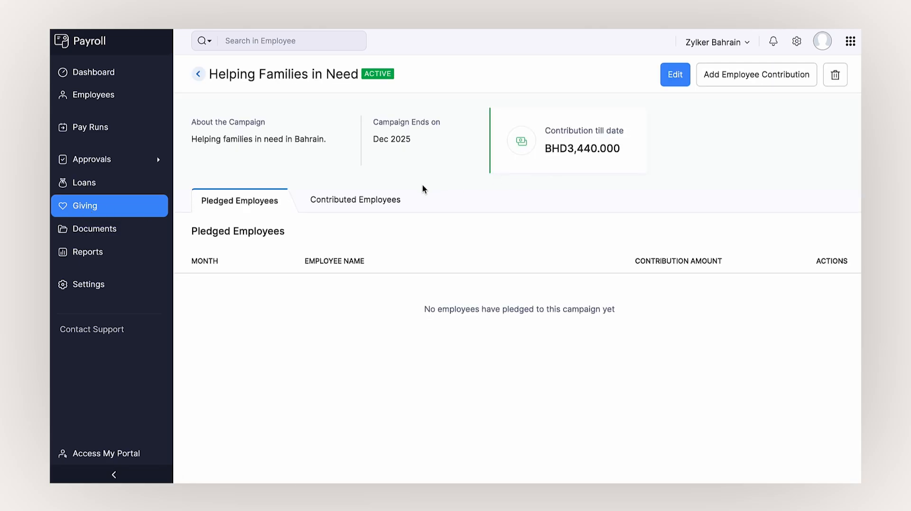
{"action": "left_click", "coordinate": [379, 200]}
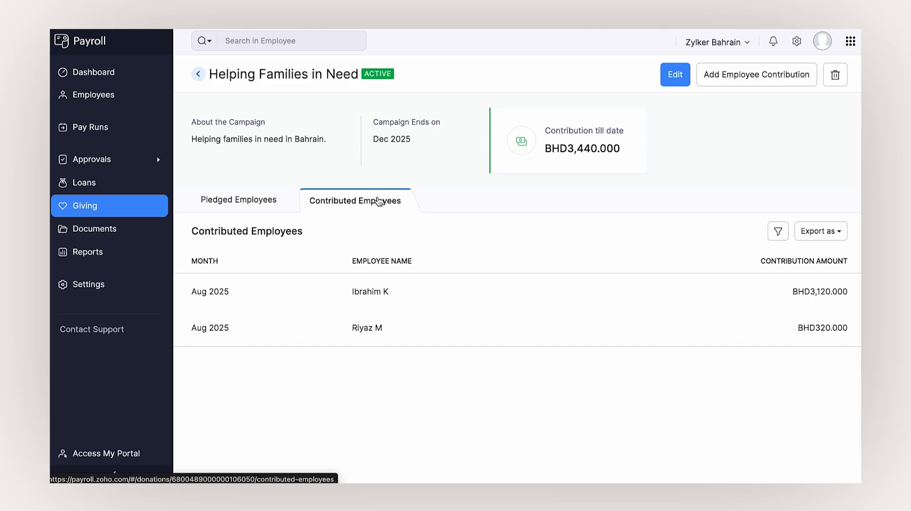
{"action": "left_click", "coordinate": [122, 233]}
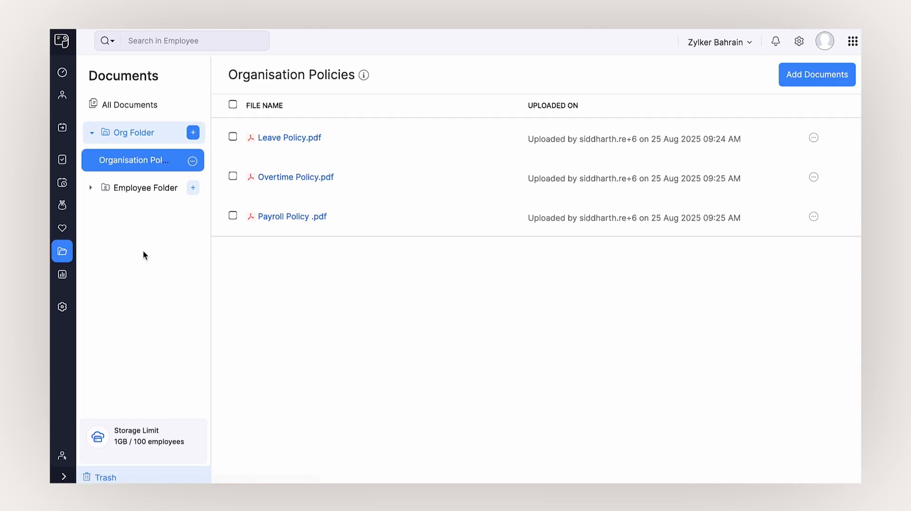
- Browse the Passports folder under Employee Folder, then go to the Reports list
{"action": "left_click", "coordinate": [126, 187]}
{"action": "left_click", "coordinate": [132, 185]}
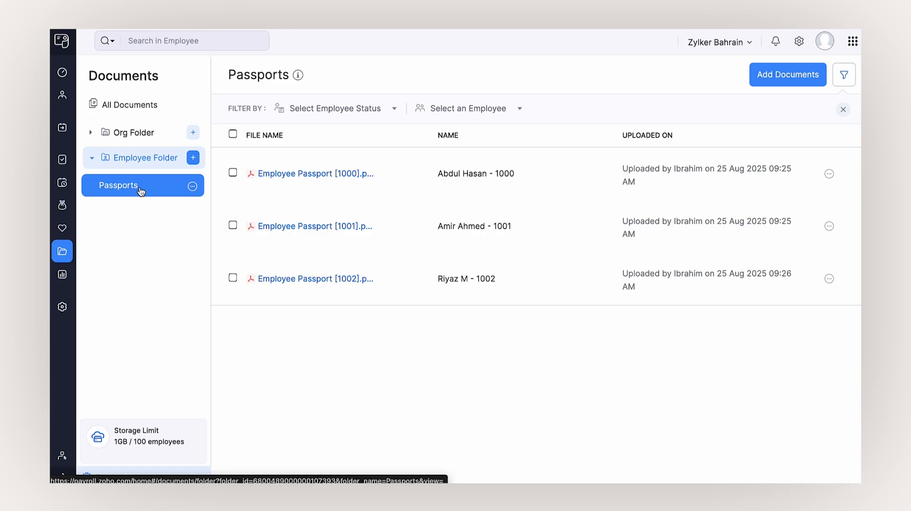
{"action": "left_click", "coordinate": [64, 277]}
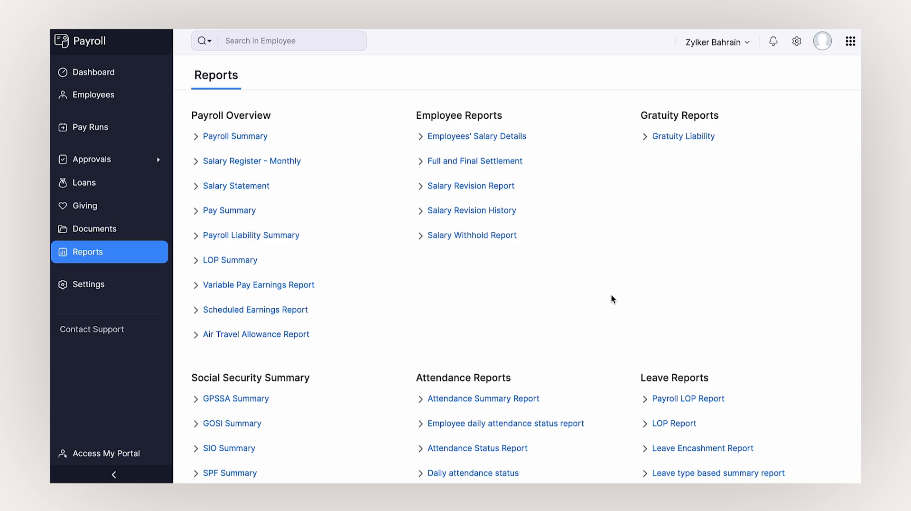
- Scan the Reports page and open Payroll Summary for 01 Jan to 31 Dec 2025
{"action": "scroll", "coordinate": [611, 295], "scroll_direction": "down", "scroll_amount": 3}
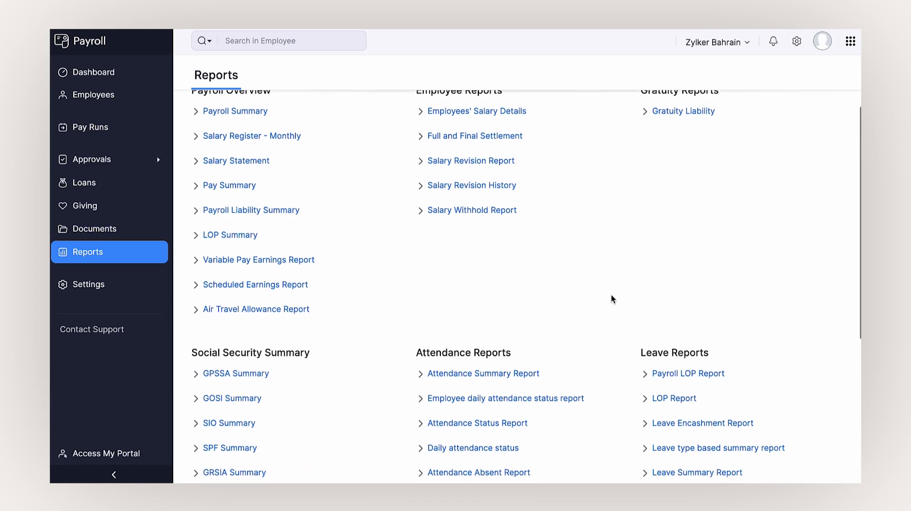
{"action": "scroll", "coordinate": [612, 297], "scroll_direction": "down", "scroll_amount": 5}
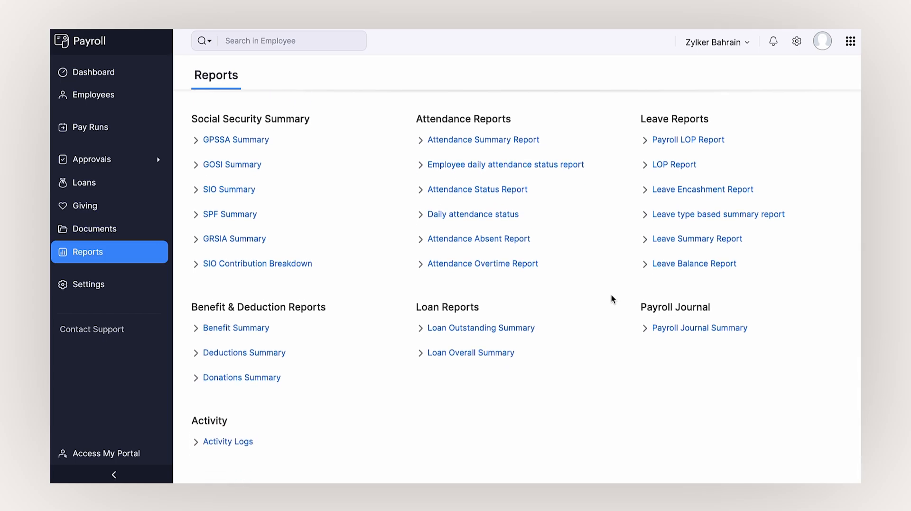
{"action": "scroll", "coordinate": [611, 295], "scroll_direction": "up", "scroll_amount": 8}
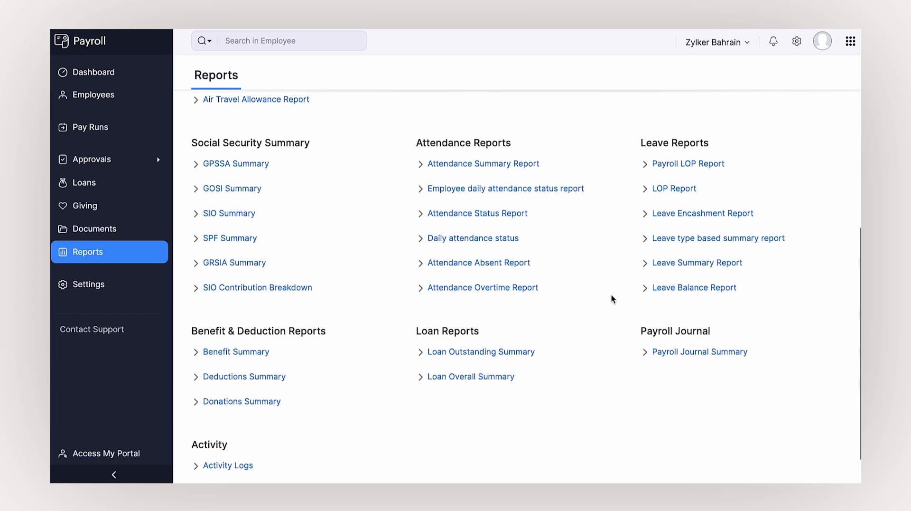
{"action": "left_click", "coordinate": [261, 136]}
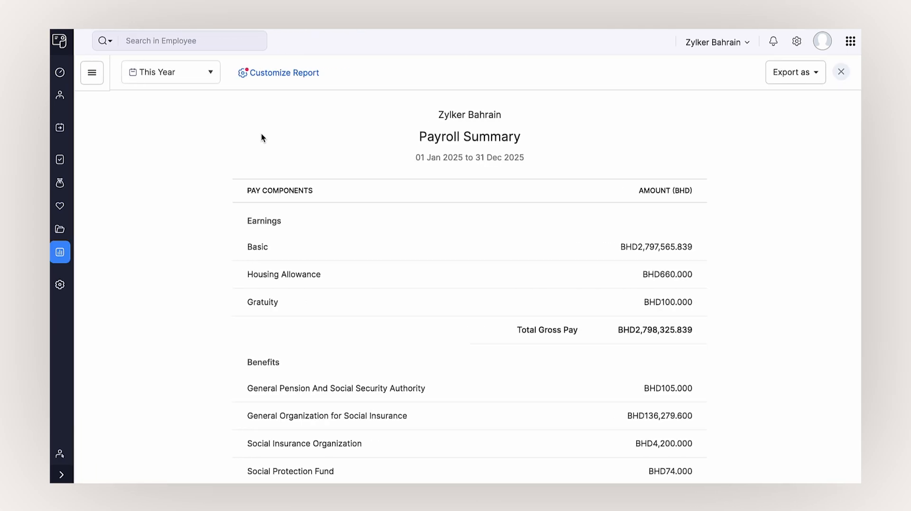
- Filter Payroll Summary to Finance, Manager and HR Manager, Paid status, and export it as PDF
{"action": "left_click", "coordinate": [283, 75]}
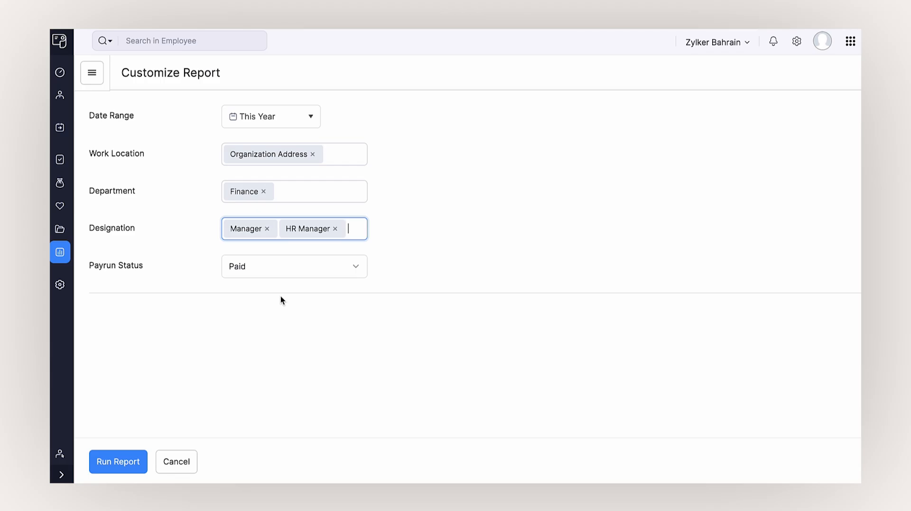
{"action": "left_click", "coordinate": [131, 462]}
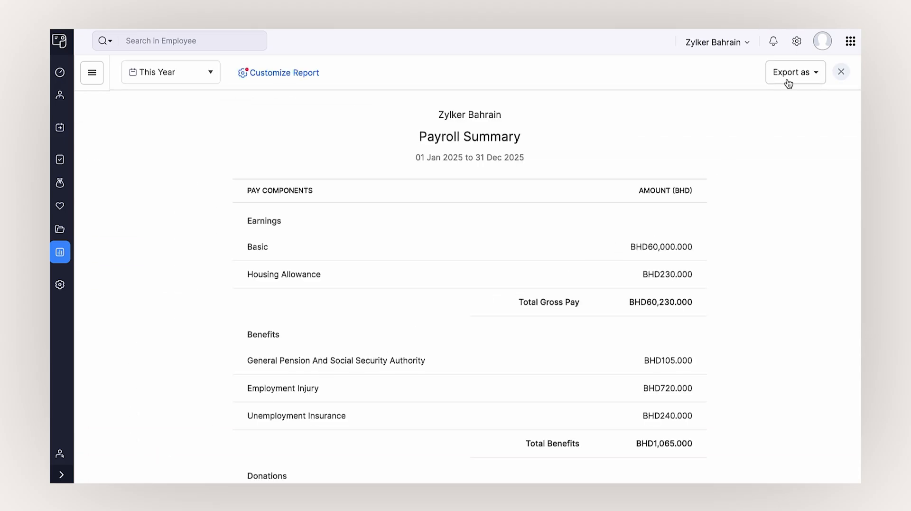
{"action": "left_click", "coordinate": [801, 72]}
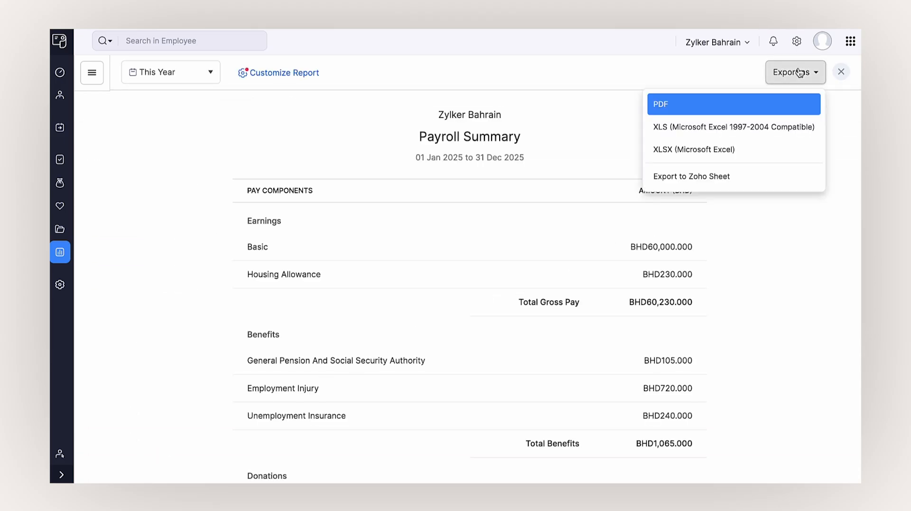
{"action": "left_click", "coordinate": [754, 110]}
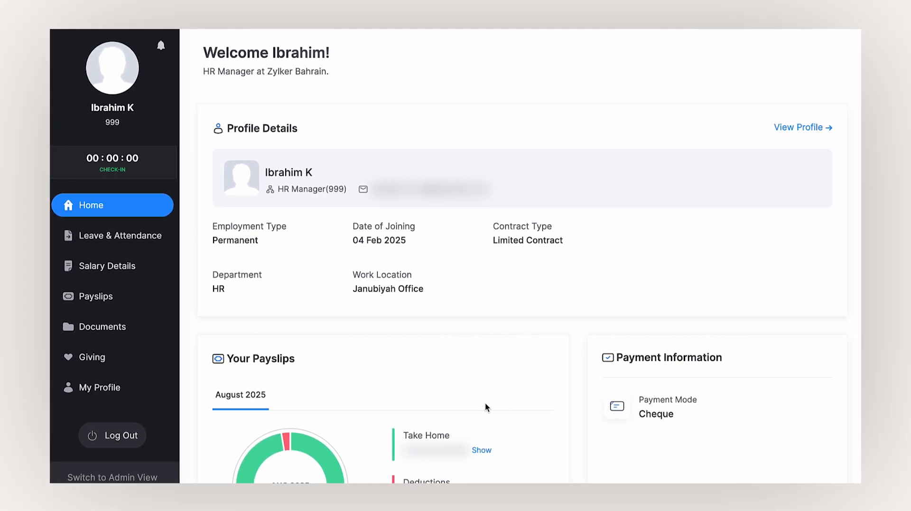
- Scroll through the employee portal Home dashboard, then view Leave & Attendance balances and 2025 holidays
{"action": "scroll", "coordinate": [485, 402], "scroll_direction": "down", "scroll_amount": 4}
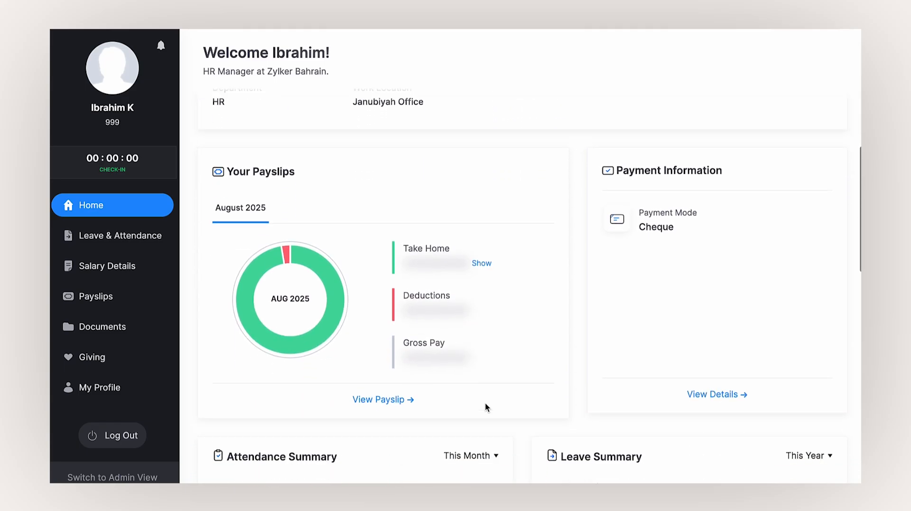
{"action": "scroll", "coordinate": [485, 403], "scroll_direction": "down", "scroll_amount": 5}
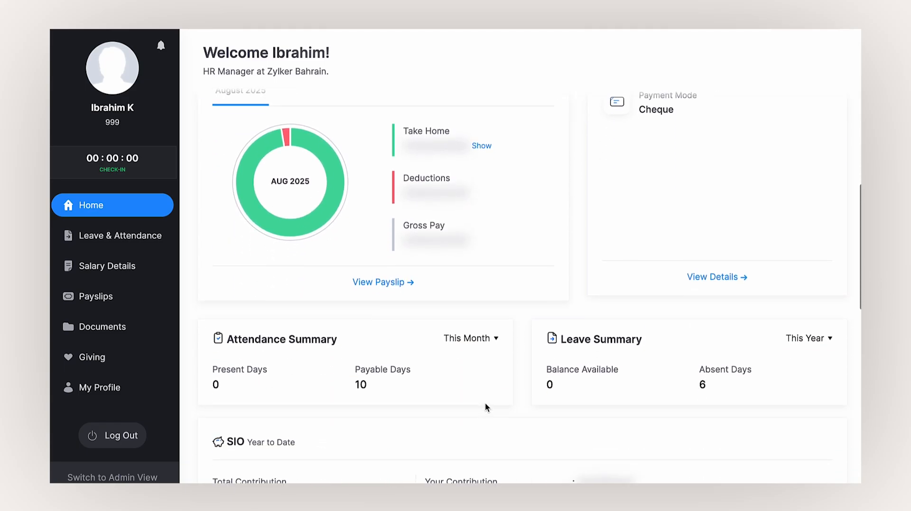
{"action": "scroll", "coordinate": [485, 402], "scroll_direction": "down", "scroll_amount": 6}
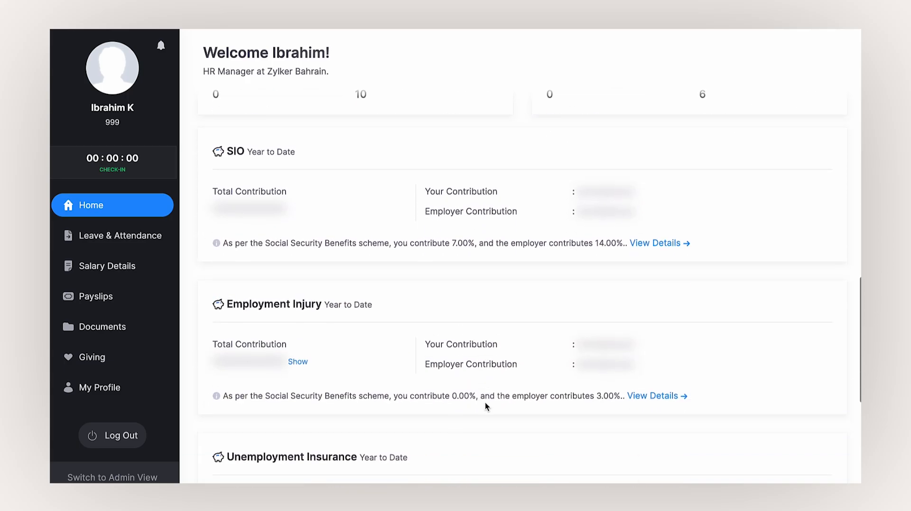
{"action": "scroll", "coordinate": [485, 402], "scroll_direction": "down", "scroll_amount": 2}
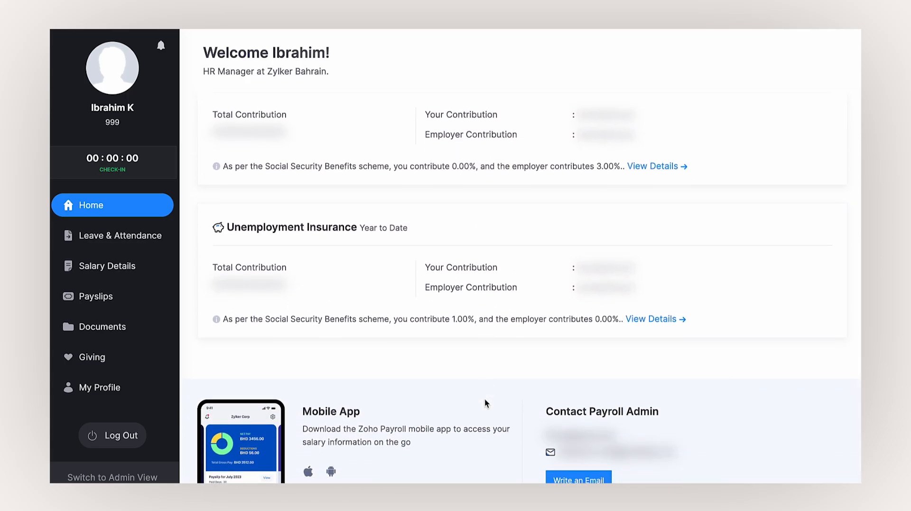
{"action": "left_click", "coordinate": [135, 236]}
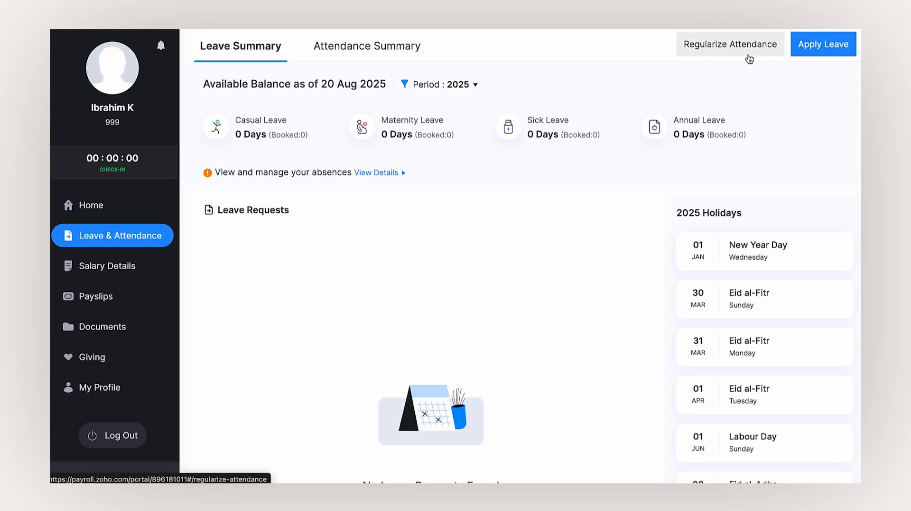
- Review the August 2025 attendance calendar and Salary Details, including Annual Earnings and SIO tabs
{"action": "left_click", "coordinate": [411, 55]}
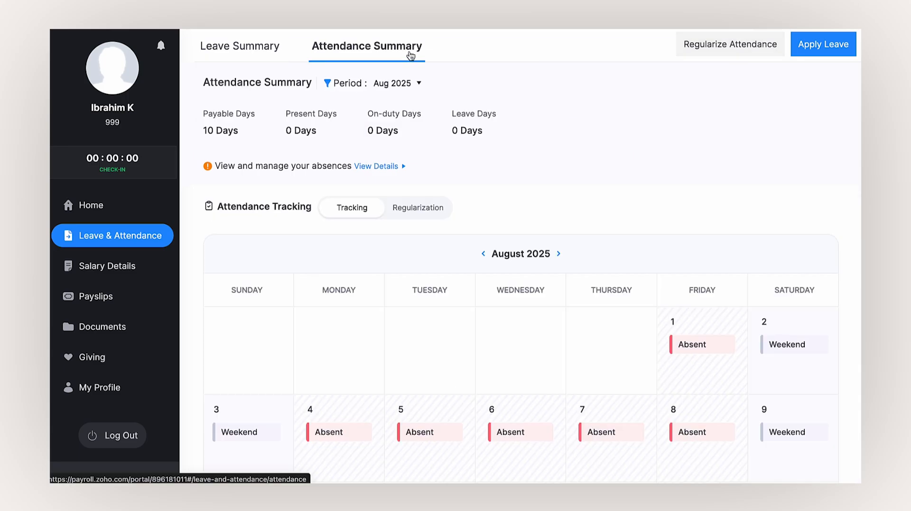
{"action": "left_click", "coordinate": [163, 265]}
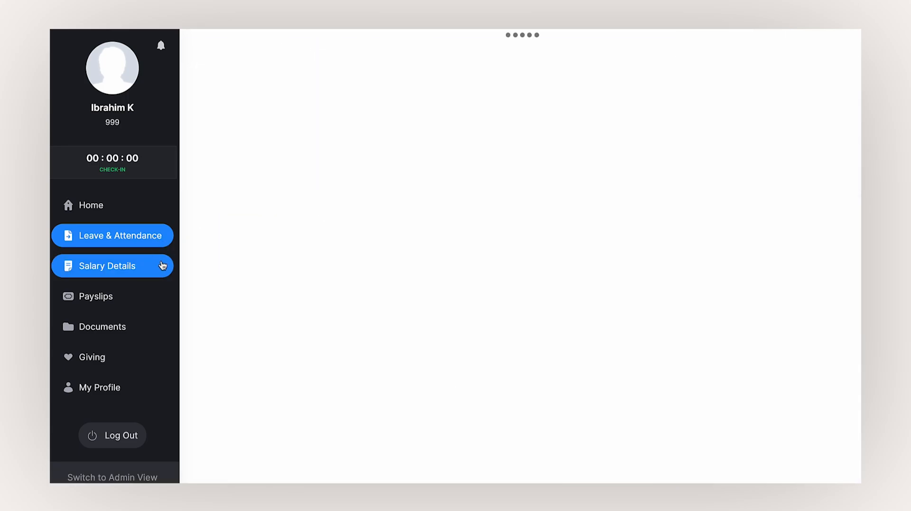
{"action": "scroll", "coordinate": [588, 281], "scroll_direction": "down", "scroll_amount": 2}
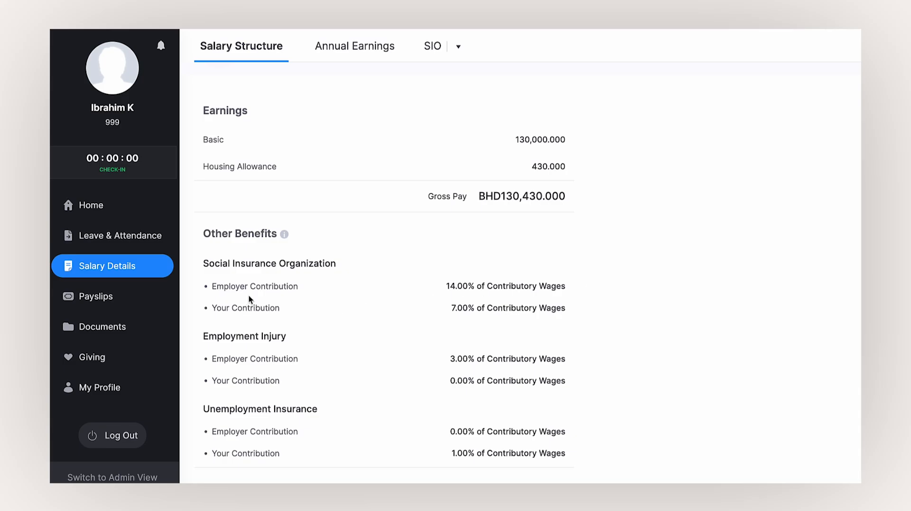
{"action": "left_click", "coordinate": [337, 55]}
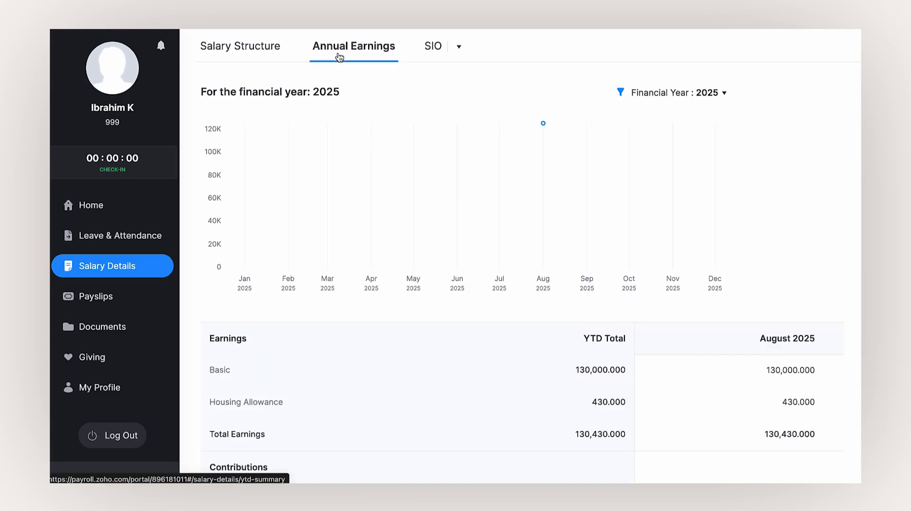
{"action": "left_click", "coordinate": [432, 52]}
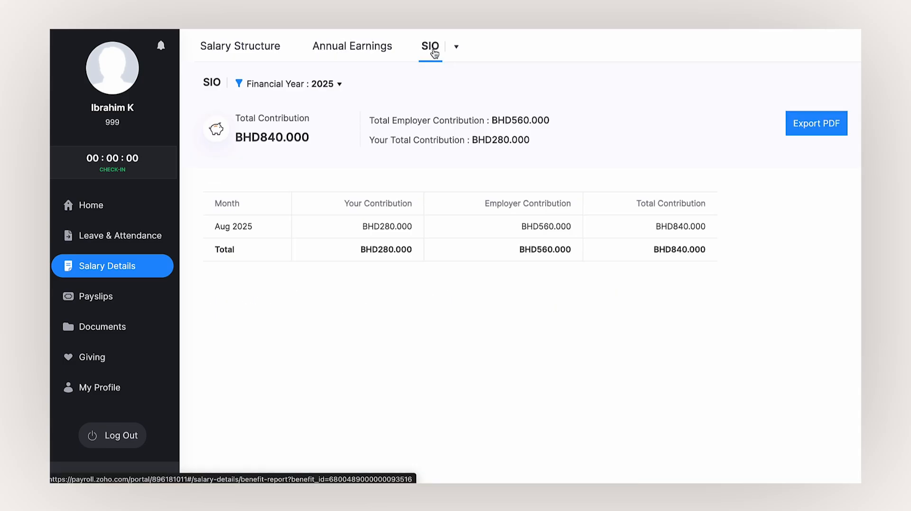
- Look through Payslips, Documents and Giving's Donations Made, ending on My Profile
{"action": "left_click", "coordinate": [127, 297]}
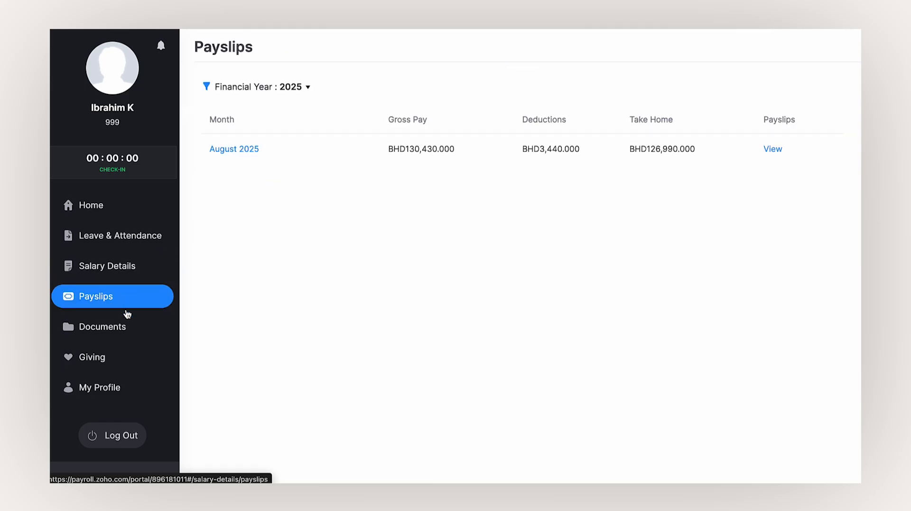
{"action": "left_click", "coordinate": [125, 325]}
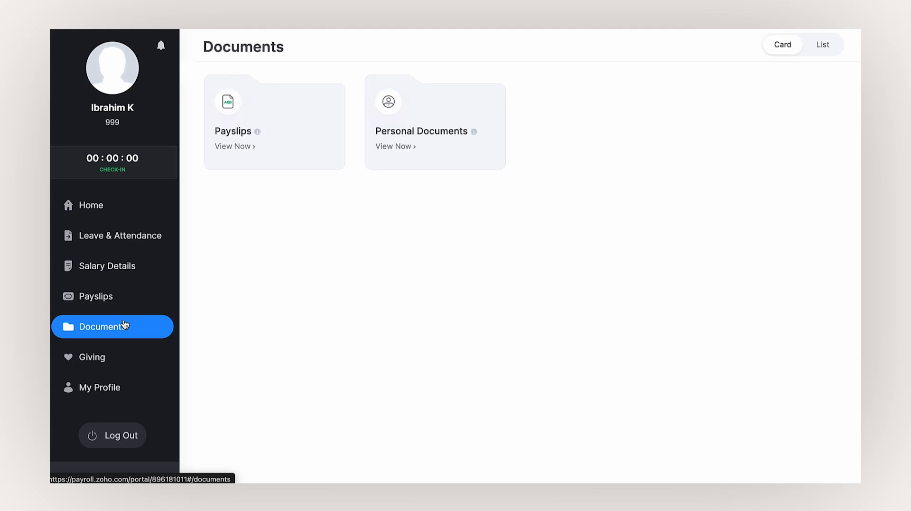
{"action": "left_click", "coordinate": [122, 354]}
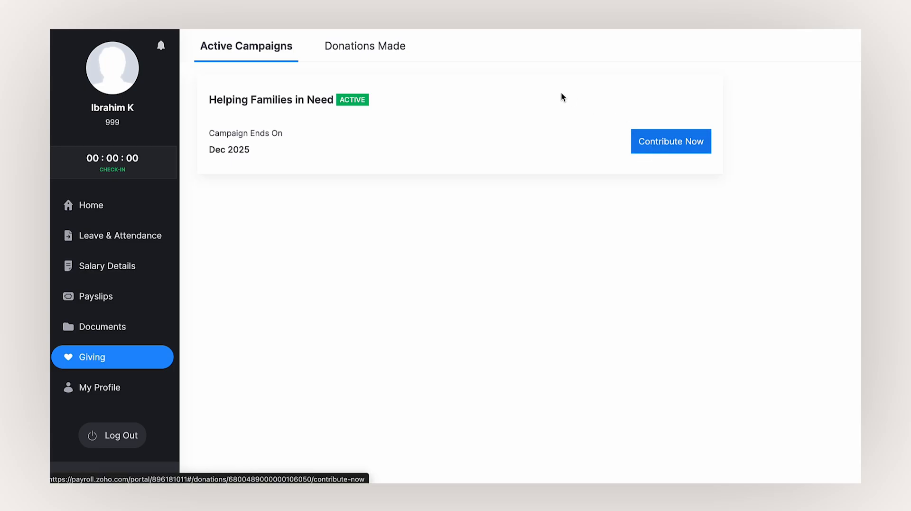
{"action": "left_click", "coordinate": [402, 57]}
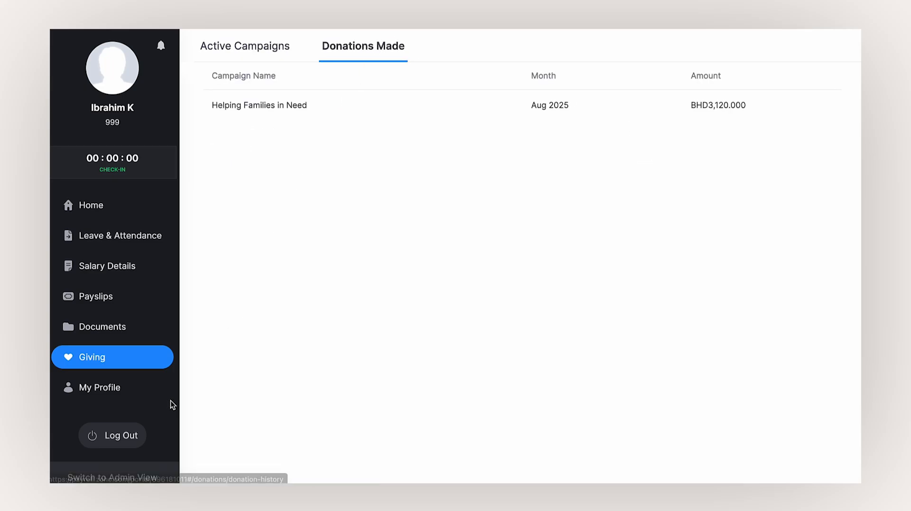
{"action": "left_click", "coordinate": [136, 400]}
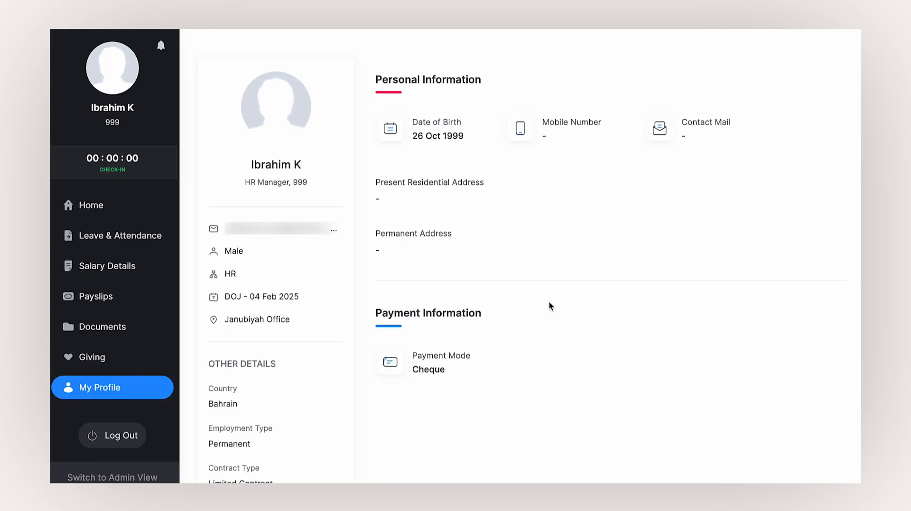
{"action": "scroll", "coordinate": [549, 303], "scroll_direction": "down", "scroll_amount": 1}
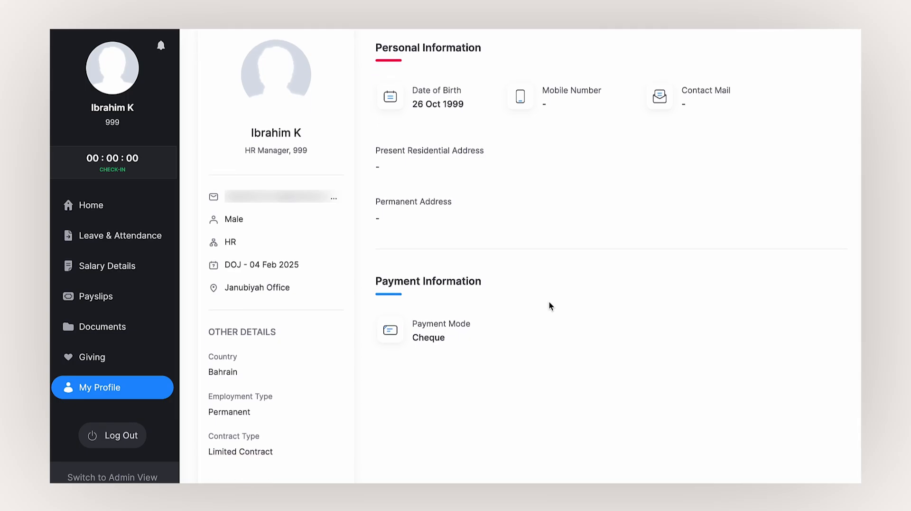